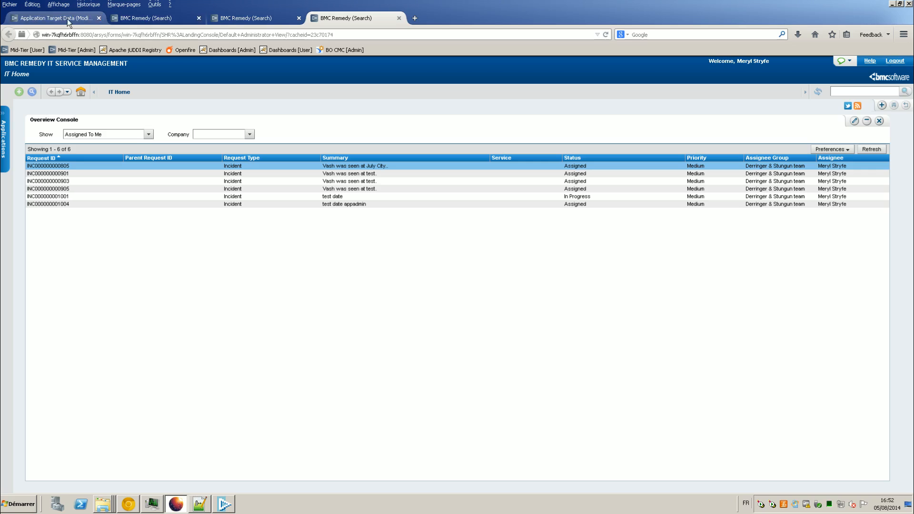
Step: Review the Candy Service CI's categorization and people tabs and the new Incident form
{"action": "left_click", "coordinate": [67, 19]}
{"action": "left_click", "coordinate": [256, 22]}
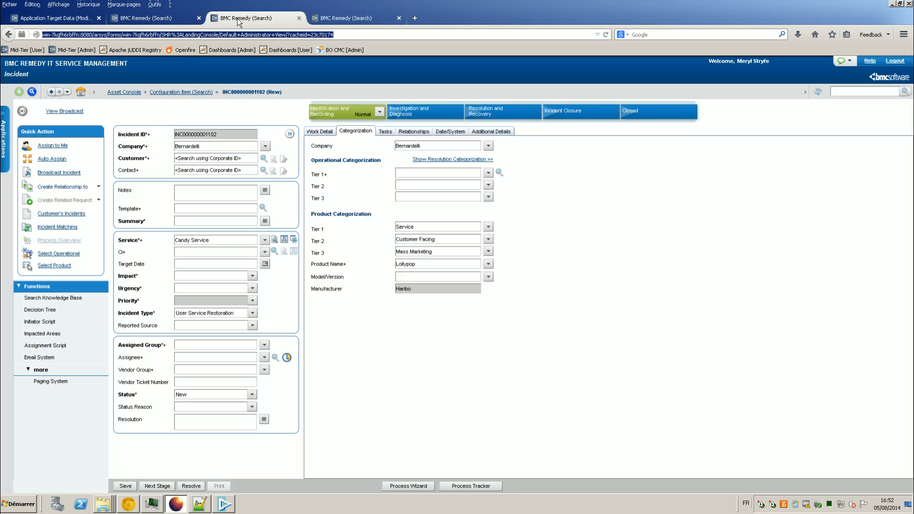
{"action": "left_click", "coordinate": [180, 24]}
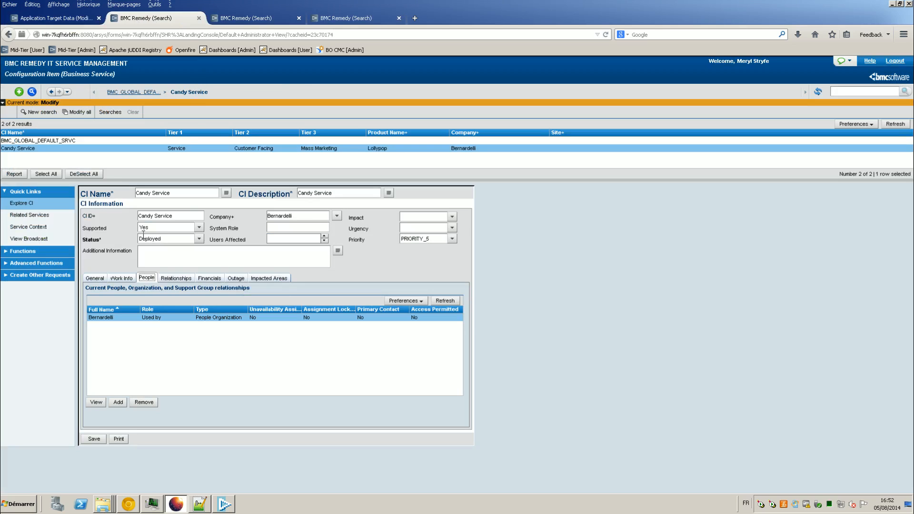
{"action": "left_click", "coordinate": [95, 278]}
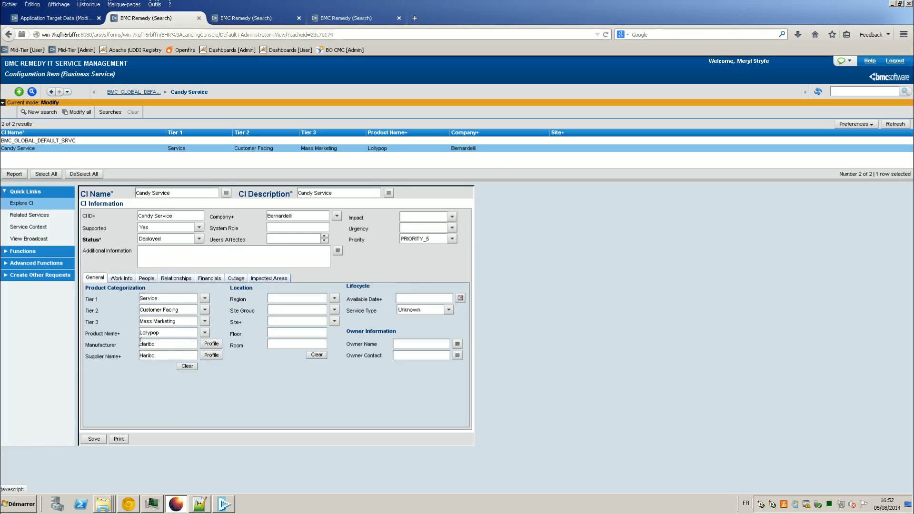
{"action": "left_click", "coordinate": [147, 279]}
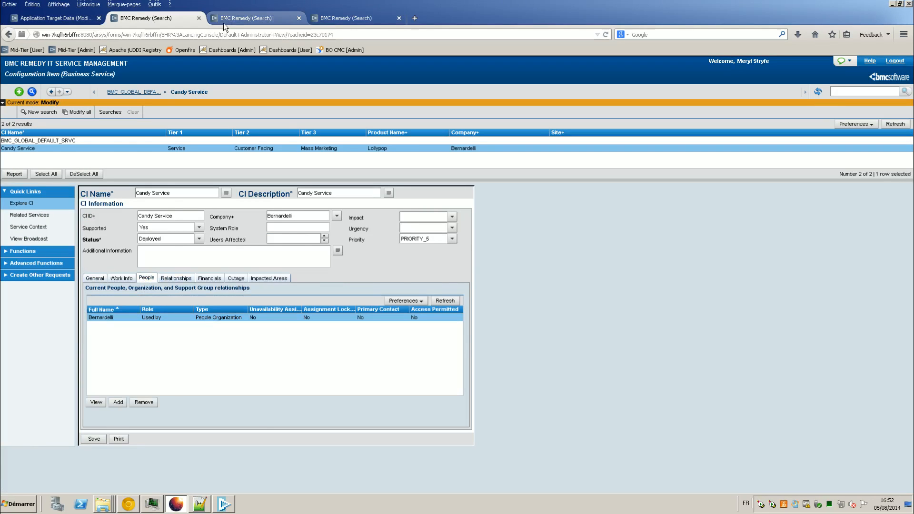
{"action": "left_click", "coordinate": [247, 19]}
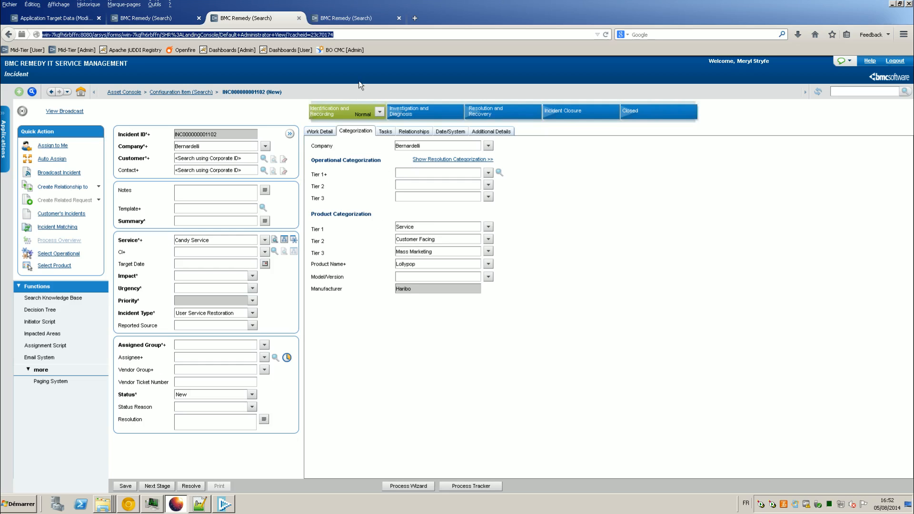
Step: Close the Application Target Data page and show the applications list on IT Home
{"action": "left_click", "coordinate": [66, 23]}
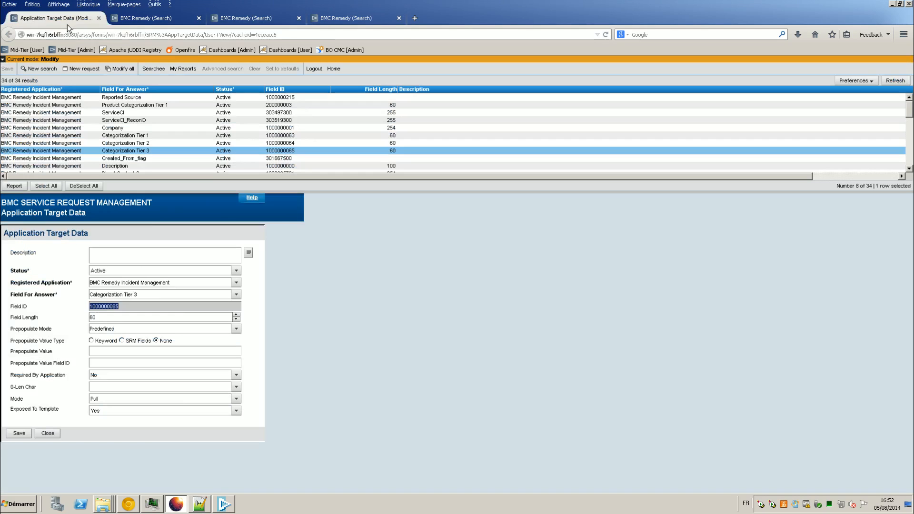
{"action": "left_click", "coordinate": [99, 19]}
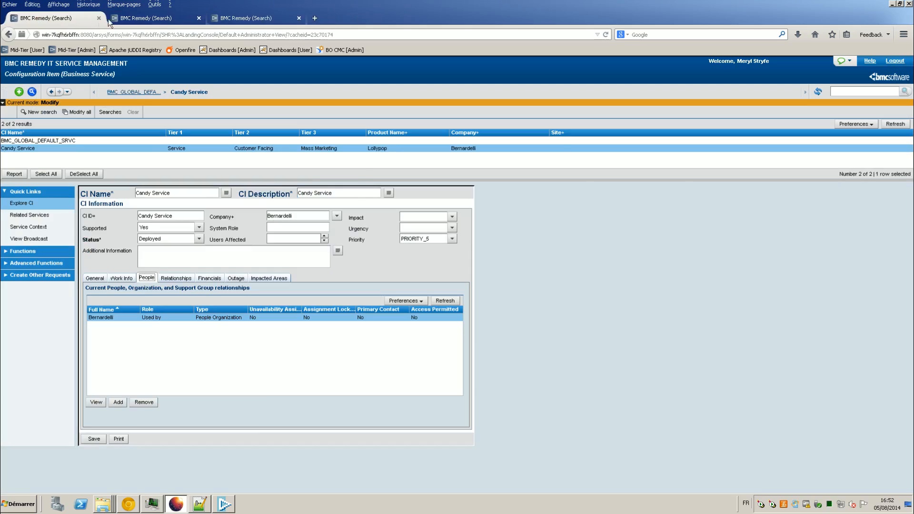
{"action": "left_click", "coordinate": [251, 19]}
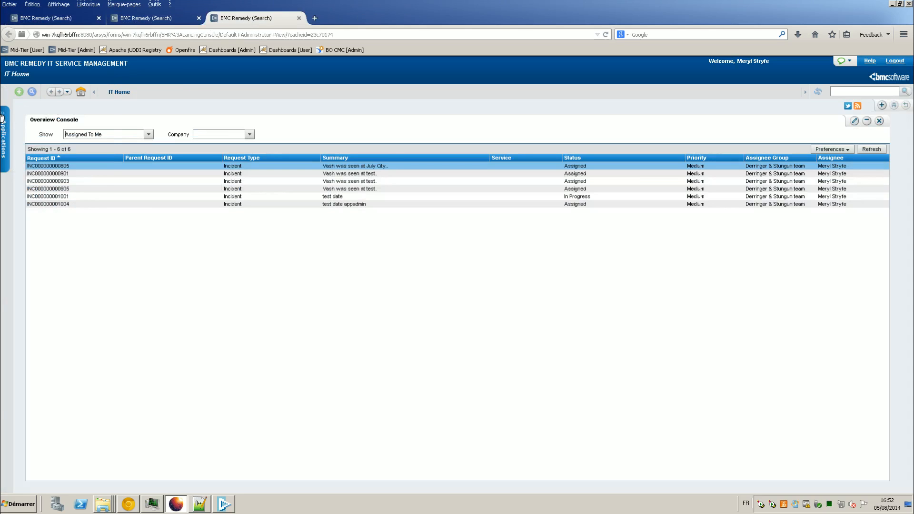
{"action": "left_click", "coordinate": [2, 117]}
{"action": "mouse_move", "coordinate": [363, 3]}
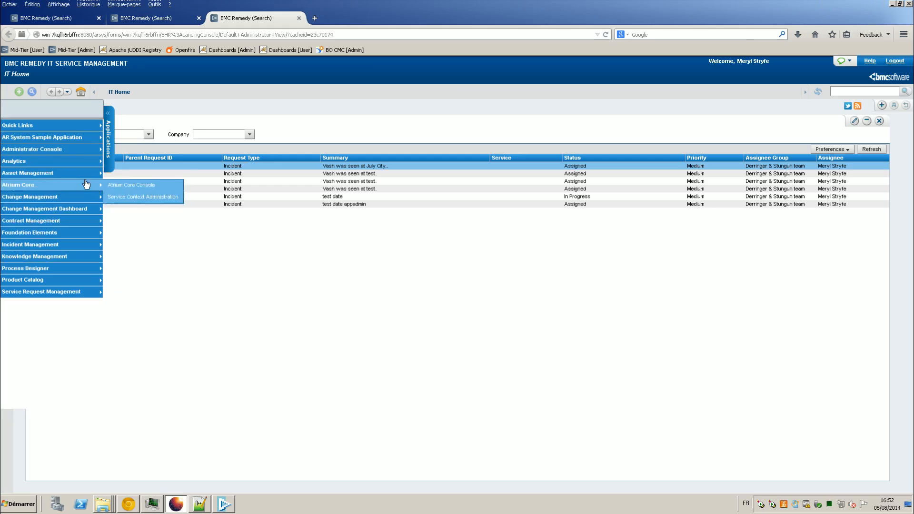
Step: Open a blank application object template under Custom Configuration > SRM > Application Configuration
{"action": "mouse_move", "coordinate": [86, 149]}
{"action": "left_click", "coordinate": [119, 149]}
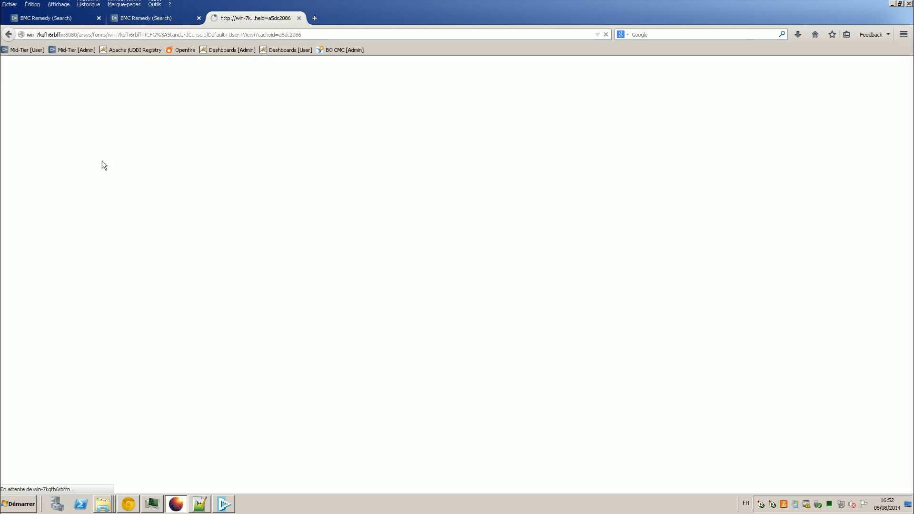
{"action": "left_click", "coordinate": [104, 78]}
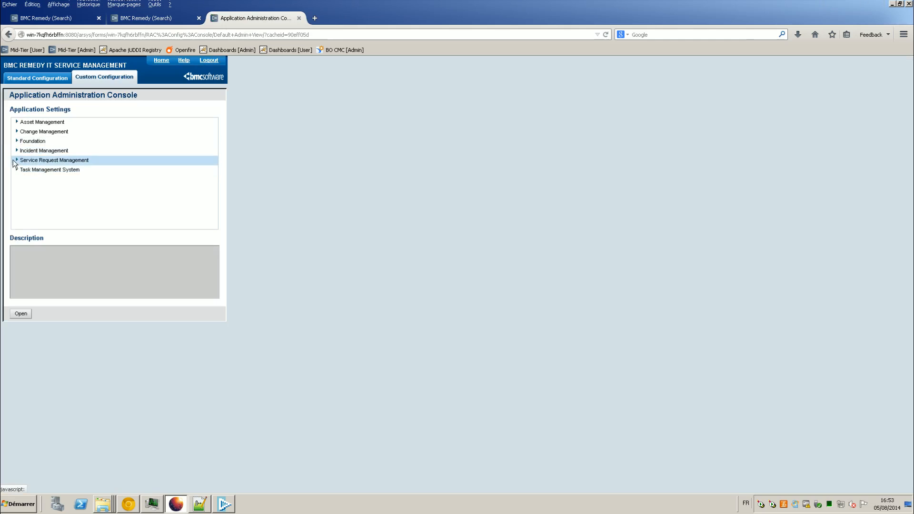
{"action": "left_click", "coordinate": [17, 160]}
{"action": "left_click", "coordinate": [27, 179]}
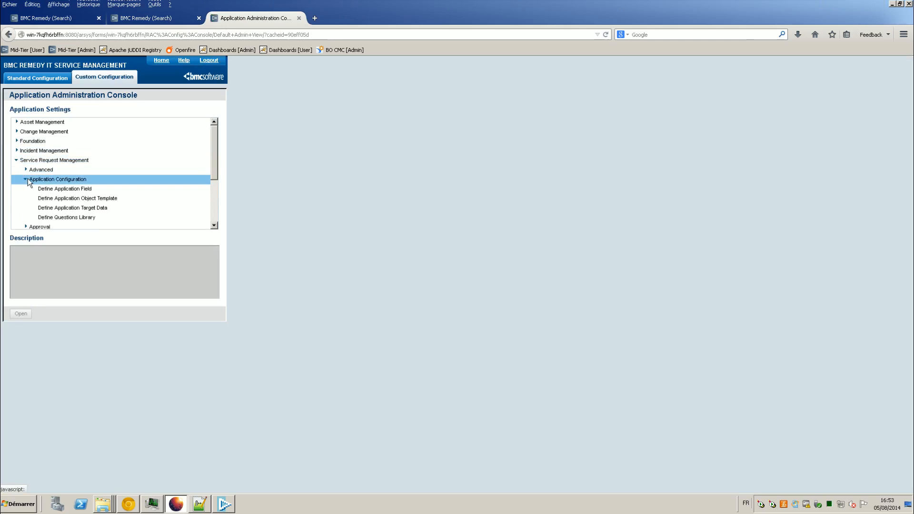
{"action": "left_click", "coordinate": [45, 197]}
{"action": "left_click", "coordinate": [20, 313]}
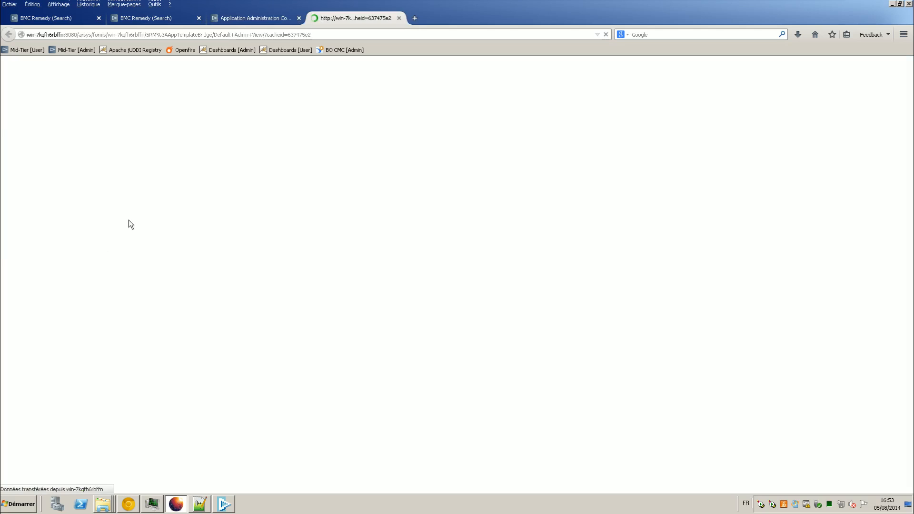
Step: Set the template's company to Bernardelli and its type to NO TEMPLATE
{"action": "left_click", "coordinate": [132, 127]}
{"action": "left_click", "coordinate": [147, 142]}
{"action": "left_click", "coordinate": [134, 138]}
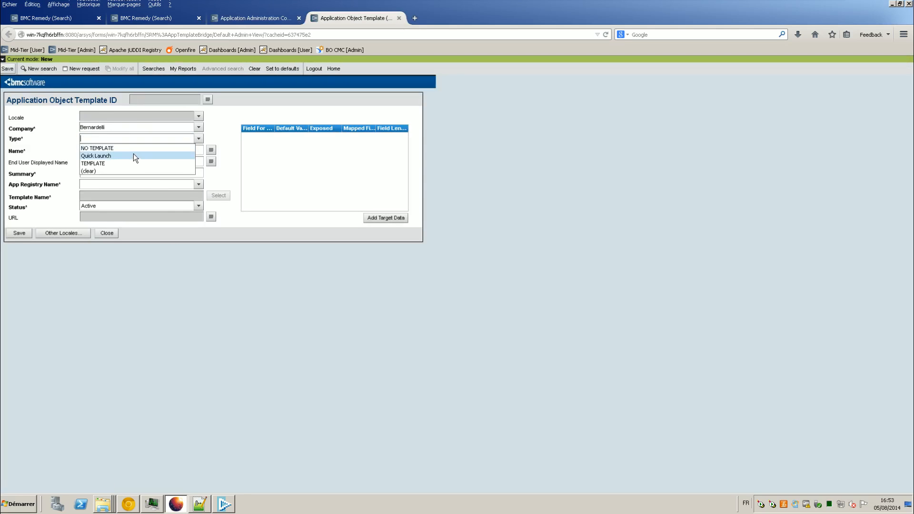
{"action": "left_click", "coordinate": [130, 147]}
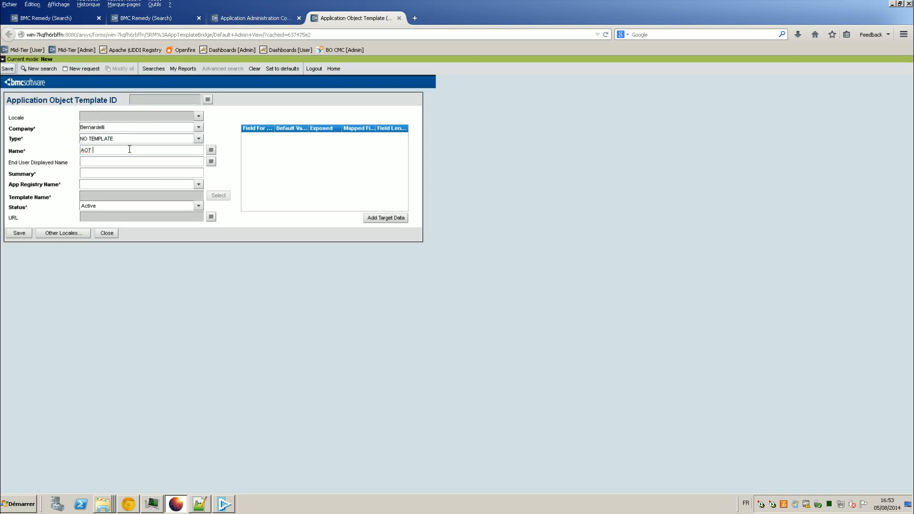
Step: Name the template 'AOT Service CI categ', reusing it as display name and summary
{"action": "type", "text": "AOT Service CI categ"}
{"action": "key", "text": "ctrl+a"}
{"action": "key", "text": "ctrl+c"}
{"action": "left_click", "coordinate": [142, 162]}
{"action": "key", "text": "ctrl+v"}
{"action": "left_click", "coordinate": [142, 173]}
{"action": "key", "text": "ctrl+v"}
Step: Choose BMC Remedy Incident Management as the application registry and bring up target data selection
{"action": "left_click", "coordinate": [153, 186]}
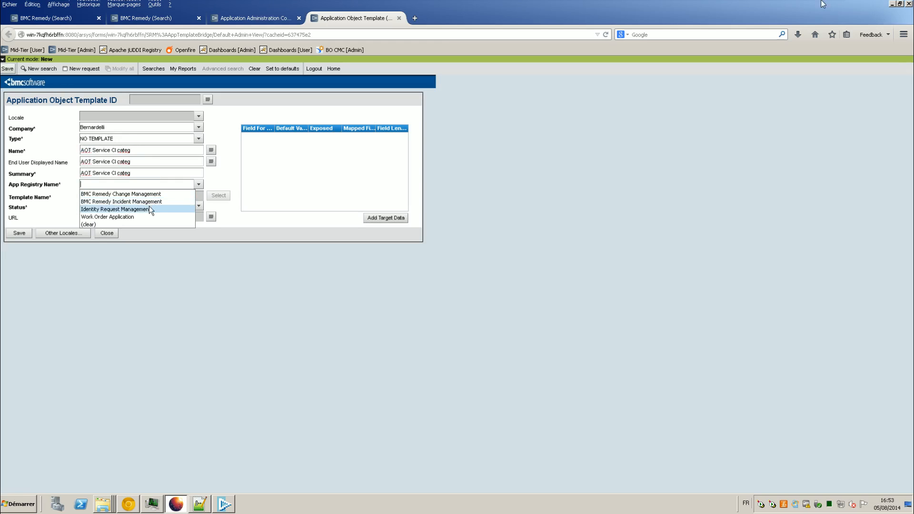
{"action": "left_click", "coordinate": [149, 200]}
{"action": "mouse_move", "coordinate": [823, 4]}
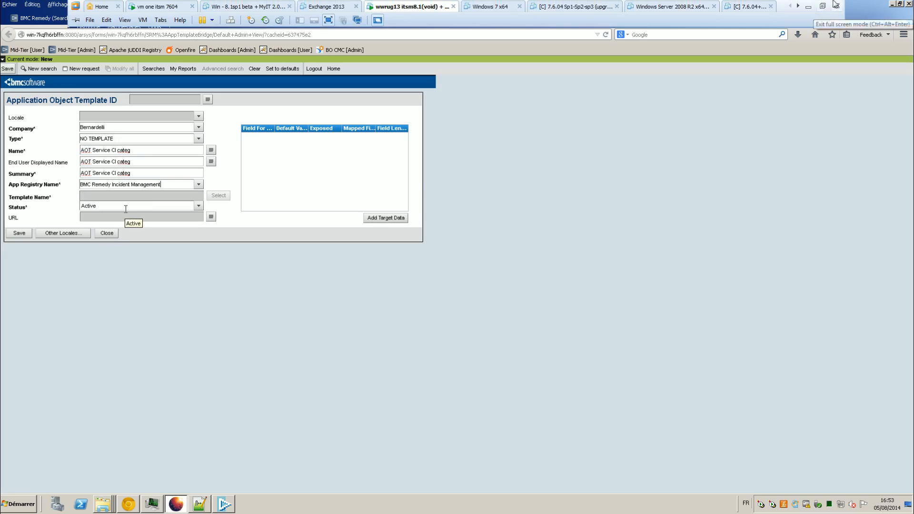
{"action": "left_click", "coordinate": [387, 218]}
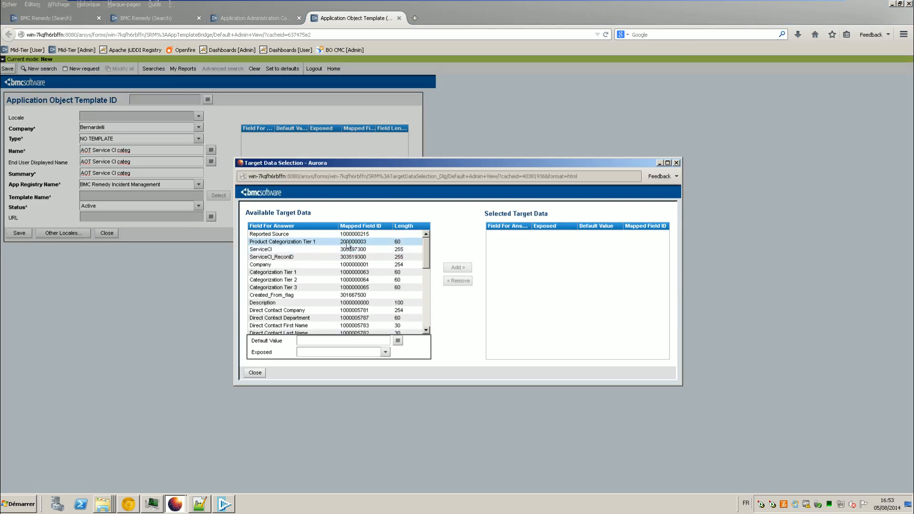
Step: Add ServiceCI, ServiceCI_ReconID and Categorization Tiers 1, 2 and 3 as exposed target data
{"action": "left_click", "coordinate": [285, 251]}
{"action": "left_click", "coordinate": [457, 267]}
{"action": "left_click", "coordinate": [344, 258]}
{"action": "left_click", "coordinate": [456, 268]}
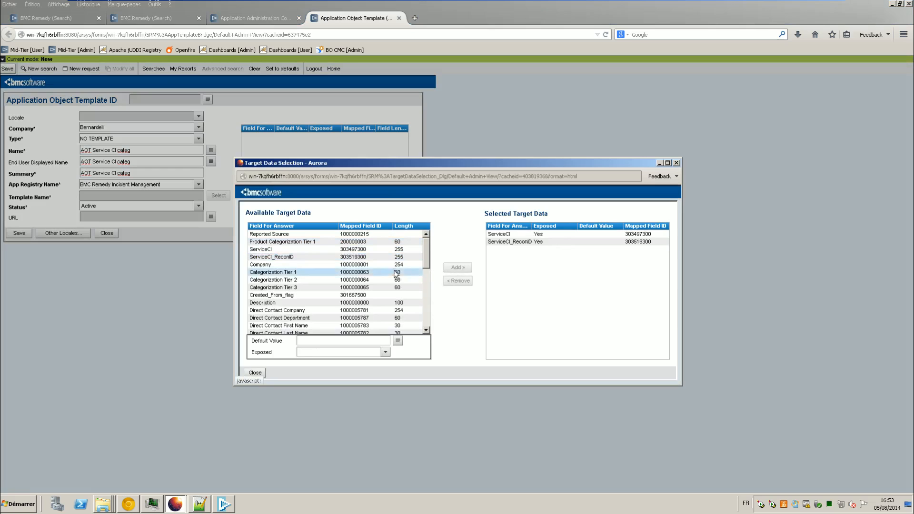
{"action": "left_click", "coordinate": [303, 273]}
{"action": "left_click", "coordinate": [456, 268]}
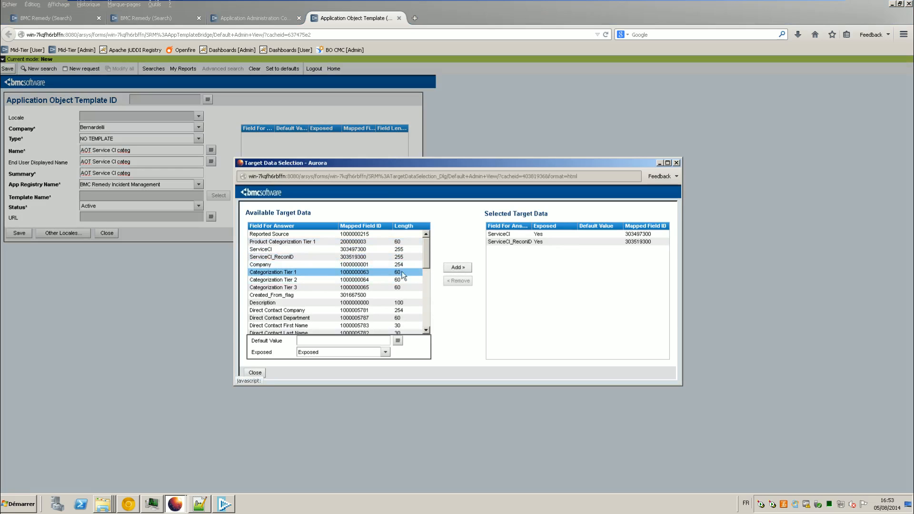
{"action": "left_click", "coordinate": [376, 280]}
{"action": "left_click", "coordinate": [456, 268]}
{"action": "left_click", "coordinate": [395, 287]}
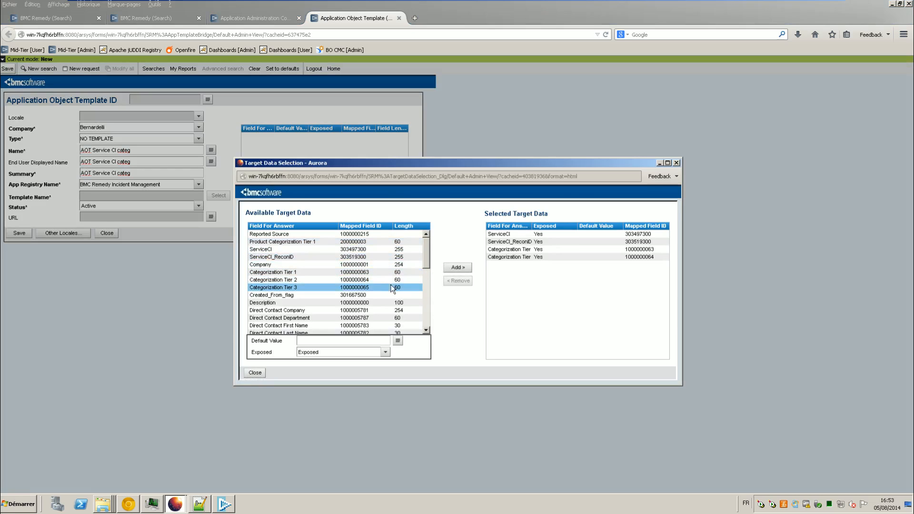
{"action": "left_click", "coordinate": [456, 268]}
Step: Review the remaining target fields, close the selection dialog and save the template
{"action": "left_click", "coordinate": [271, 225]}
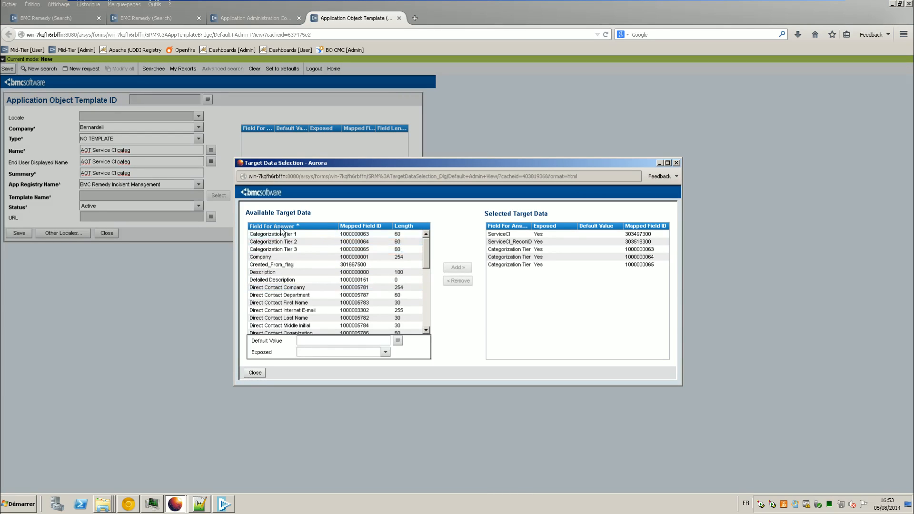
{"action": "scroll", "coordinate": [303, 251], "scroll_direction": "down", "scroll_amount": 10}
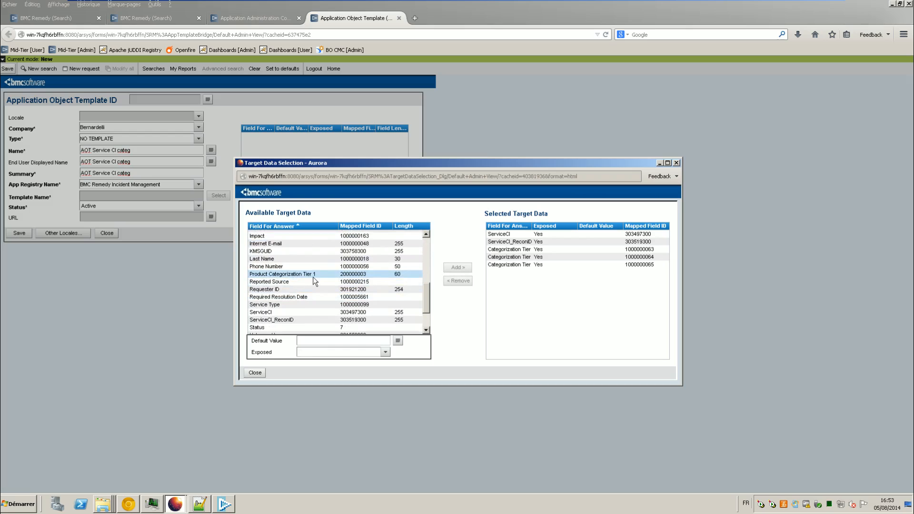
{"action": "left_click", "coordinate": [322, 282]}
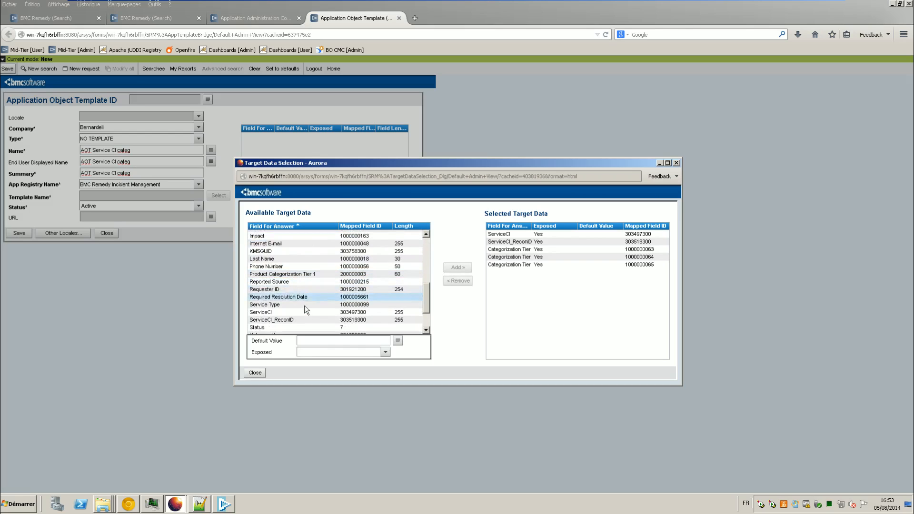
{"action": "left_click", "coordinate": [278, 327]}
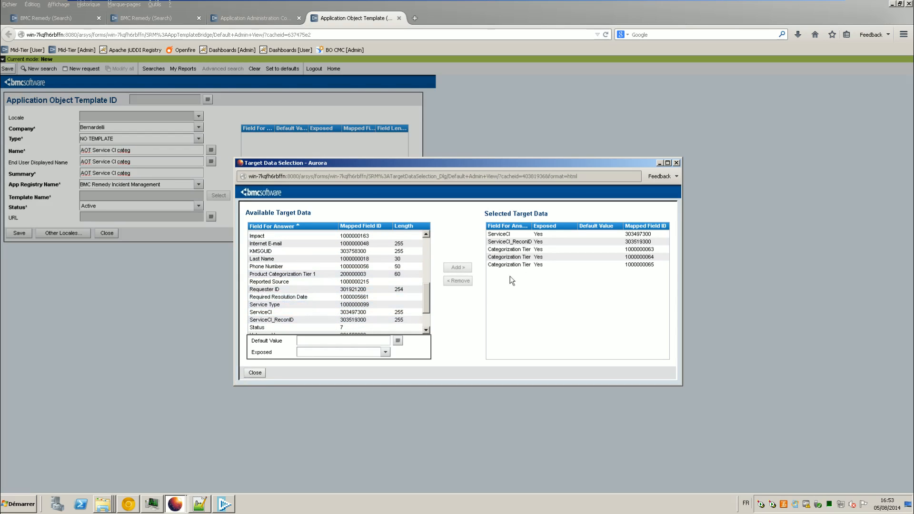
{"action": "left_click_drag", "start_coordinate": [531, 225], "coordinate": [550, 225]}
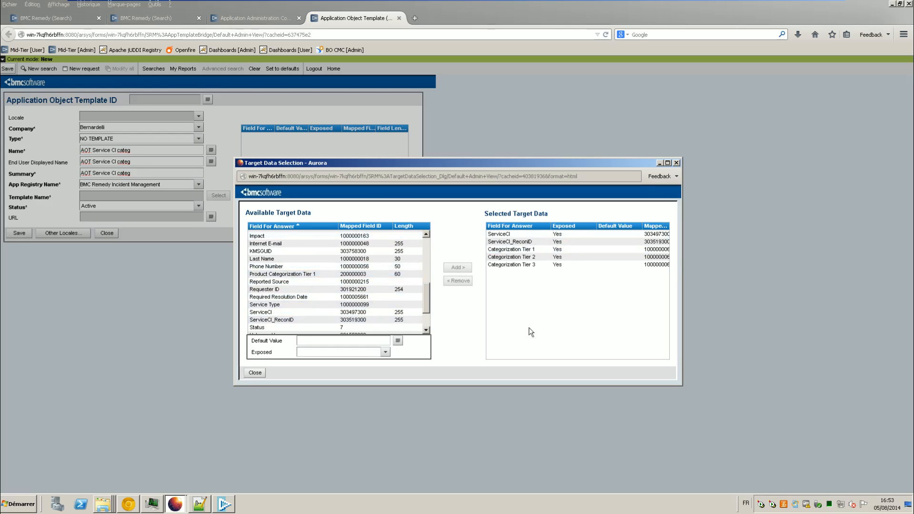
{"action": "left_click", "coordinate": [259, 372]}
{"action": "left_click_drag", "start_coordinate": [276, 130], "coordinate": [297, 129]}
{"action": "left_click", "coordinate": [18, 230]}
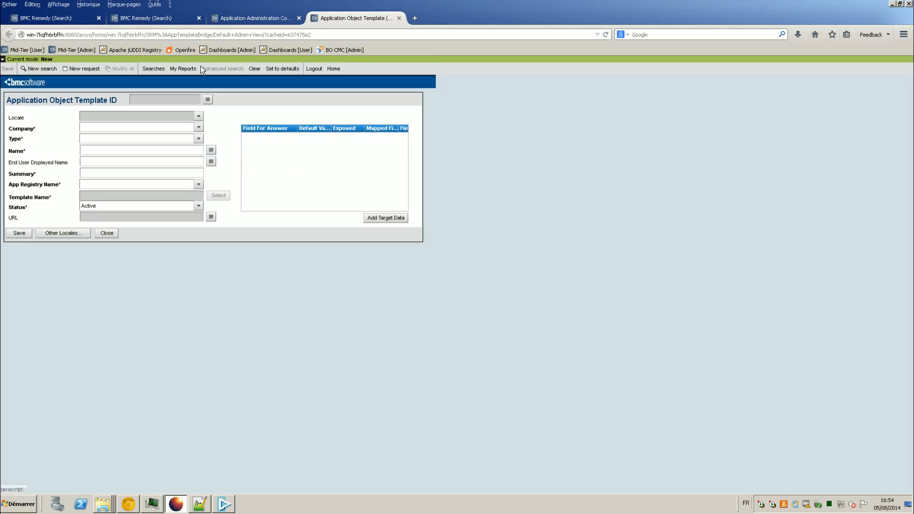
Step: Move the template page to the first tab position and open a new IT Home page
{"action": "left_click", "coordinate": [267, 17]}
{"action": "left_click", "coordinate": [331, 17]}
{"action": "left_click_drag", "start_coordinate": [335, 21], "coordinate": [48, 18]}
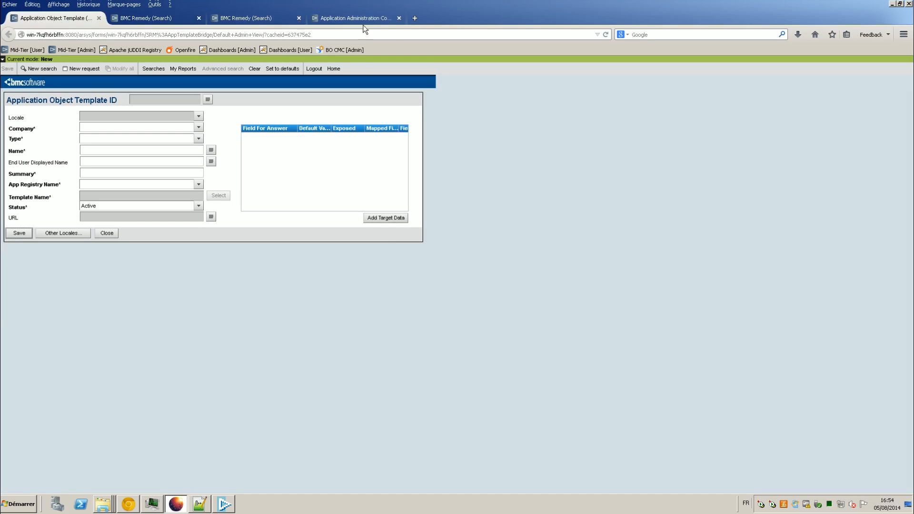
{"action": "left_click", "coordinate": [333, 19]}
{"action": "left_click", "coordinate": [161, 60]}
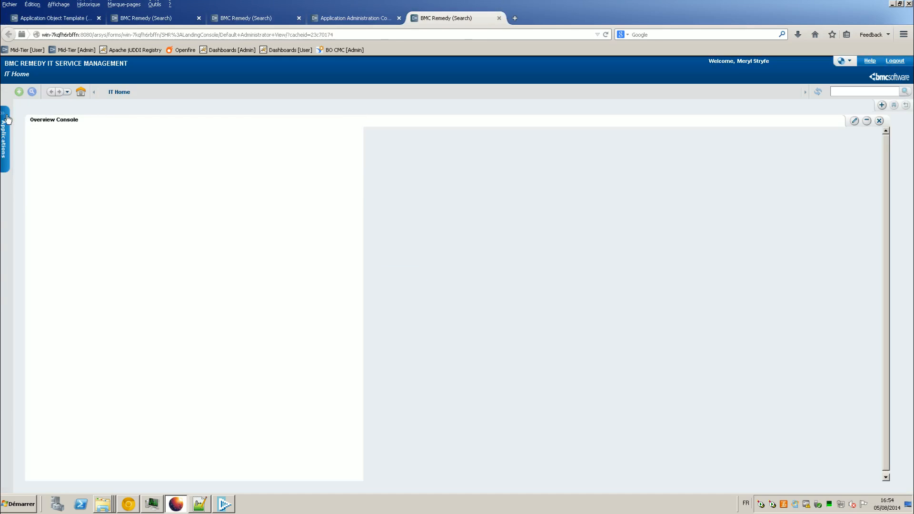
Step: Open the Service Catalog Manager Console, set Console Focus to Process and create a process
{"action": "mouse_move", "coordinate": [4, 138]}
{"action": "mouse_move", "coordinate": [72, 291]}
{"action": "left_click", "coordinate": [147, 288]}
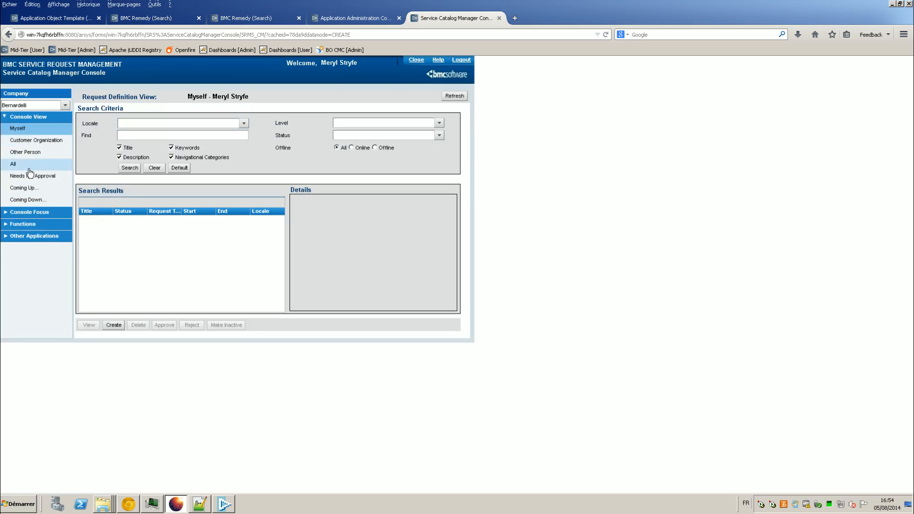
{"action": "left_click", "coordinate": [33, 212]}
{"action": "left_click", "coordinate": [41, 235]}
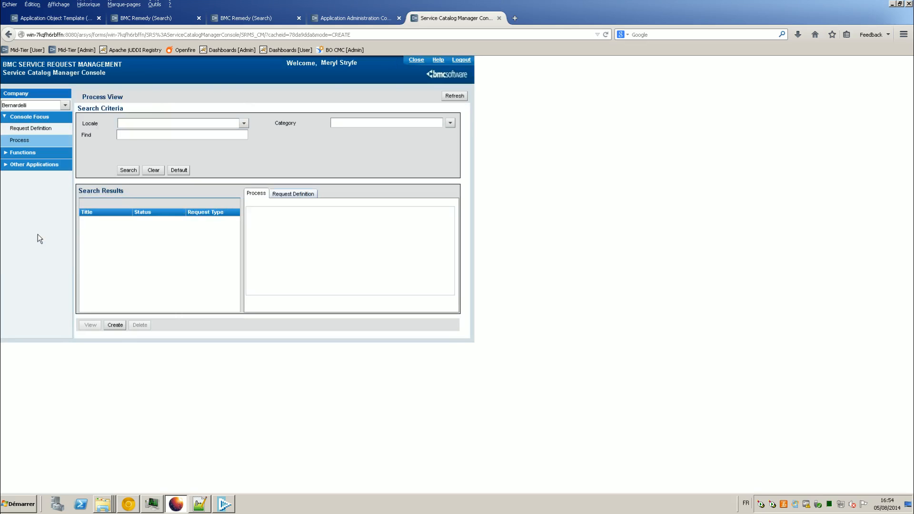
{"action": "left_click", "coordinate": [119, 325]}
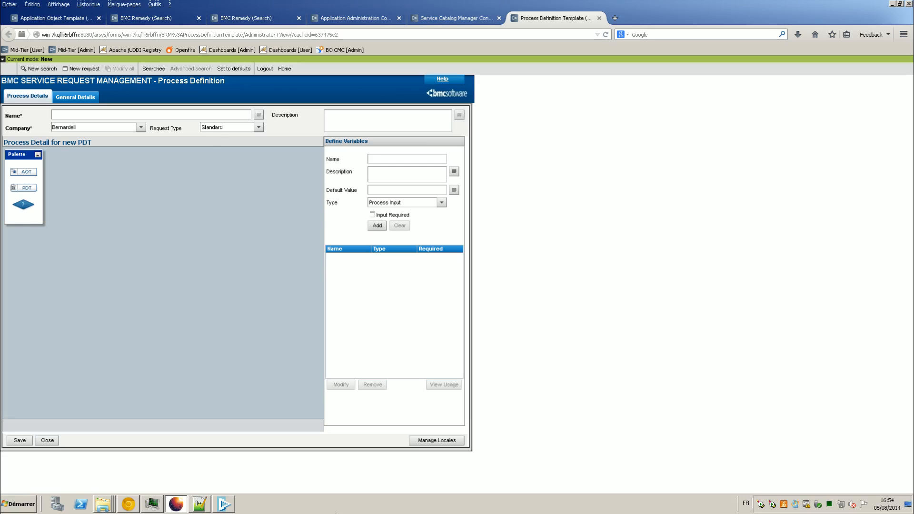
Step: Name the process 'PDT Service CI categ' and use the same text as its description
{"action": "key", "text": "ctrl+v"}
{"action": "left_click_drag", "start_coordinate": [62, 114], "coordinate": [52, 115]}
{"action": "type", "text": "PDT"}
{"action": "key", "text": "ctrl+a"}
{"action": "key", "text": "ctrl+c"}
{"action": "left_click", "coordinate": [386, 111]}
{"action": "key", "text": "ctrl+v"}
Step: Add an AOT step to the diagram that uses the AOT Service CI categ template
{"action": "left_click_drag", "start_coordinate": [30, 172], "coordinate": [150, 206]}
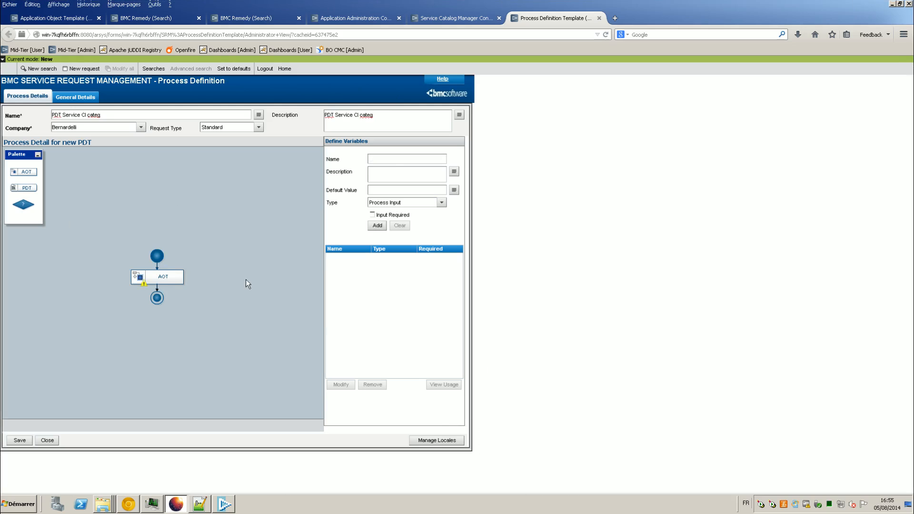
{"action": "left_click", "coordinate": [177, 279]}
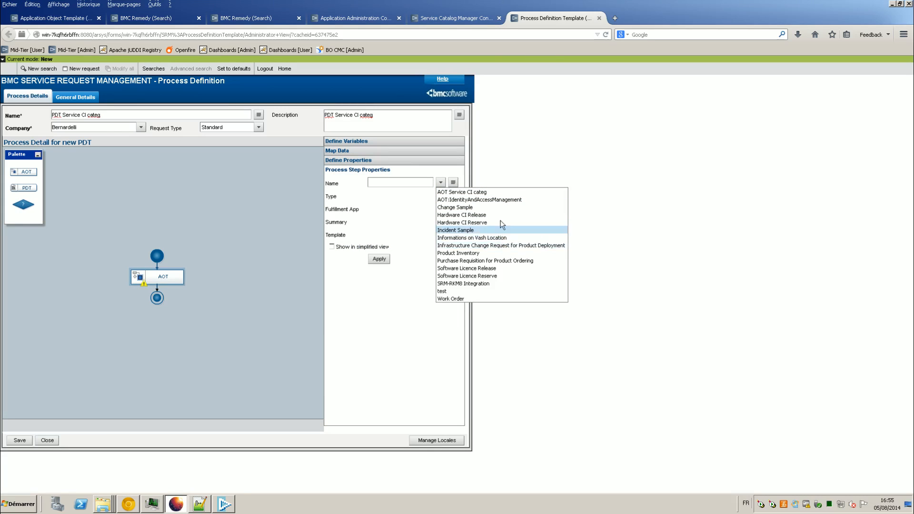
{"action": "left_click", "coordinate": [497, 193]}
{"action": "left_click", "coordinate": [389, 259]}
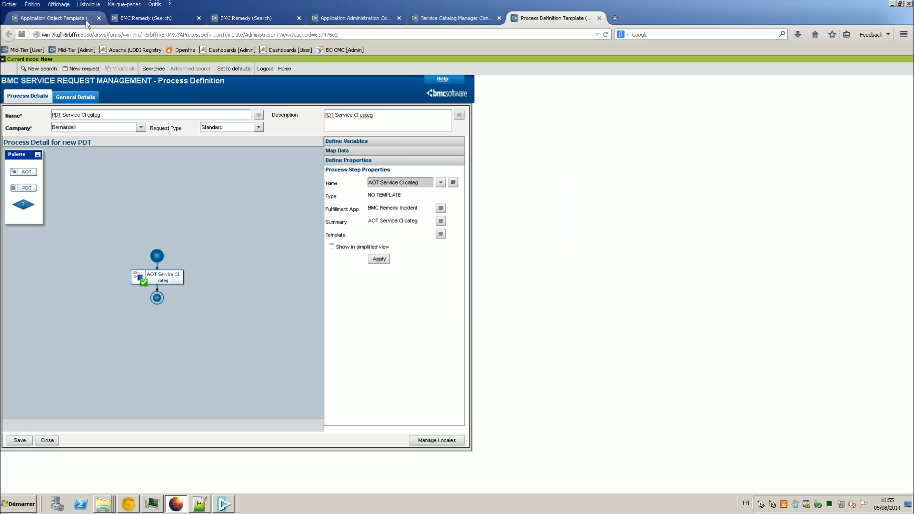
Step: Search for the AOT Service CI categ record on the application object template form
{"action": "left_click", "coordinate": [61, 21]}
{"action": "left_click", "coordinate": [24, 69]}
{"action": "left_click", "coordinate": [9, 69]}
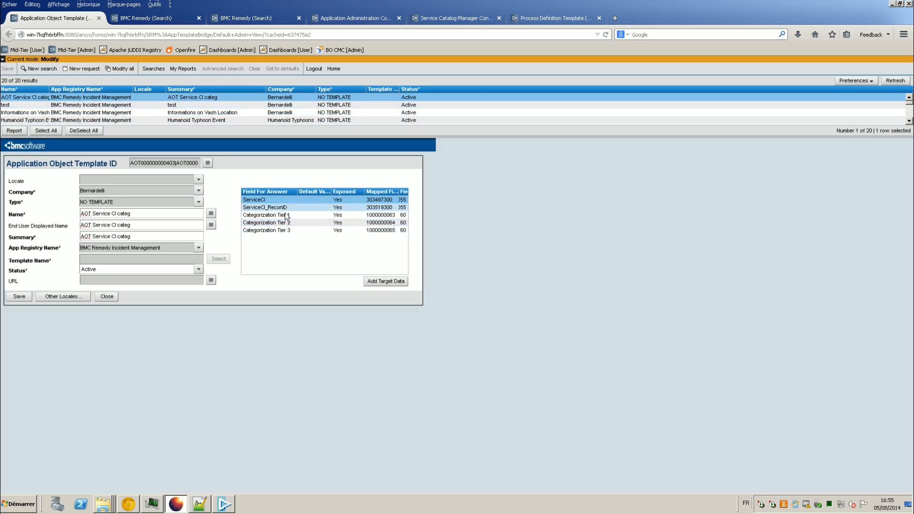
Step: Add process input variables in_cat1, in_cat2 and in_cat3, each described by its name
{"action": "left_click", "coordinate": [565, 18]}
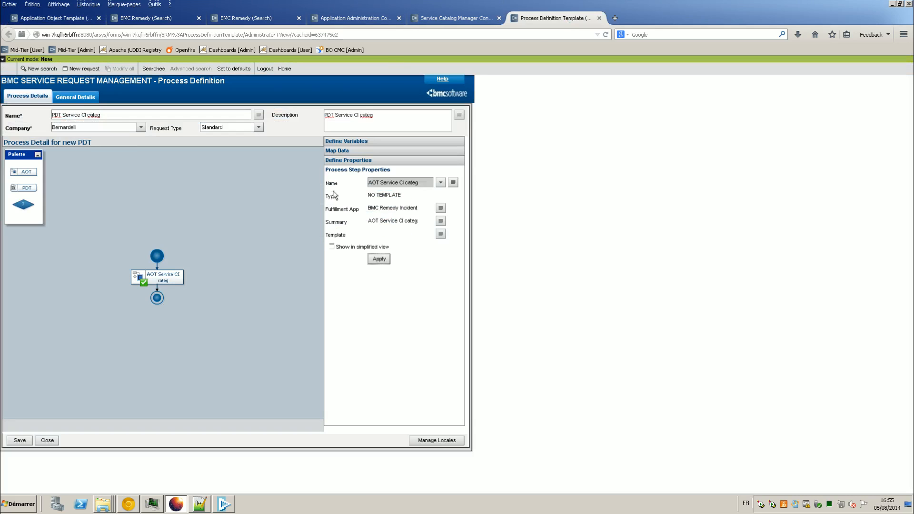
{"action": "left_click", "coordinate": [354, 141]}
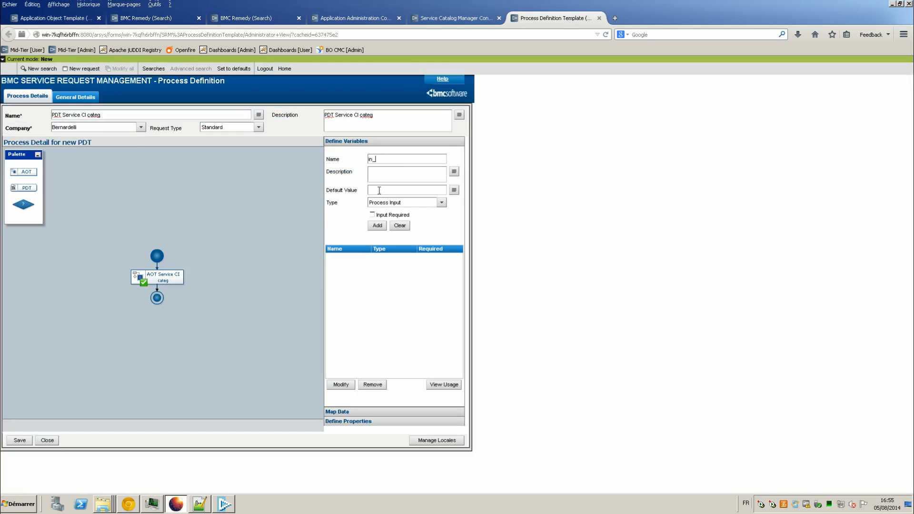
{"action": "key", "text": "ctrl+a"}
{"action": "left_click", "coordinate": [430, 172]}
{"action": "key", "text": "ctrl+v"}
{"action": "left_click", "coordinate": [379, 227]}
{"action": "key", "text": "Tab"}
{"action": "key", "text": "BackSpace"}
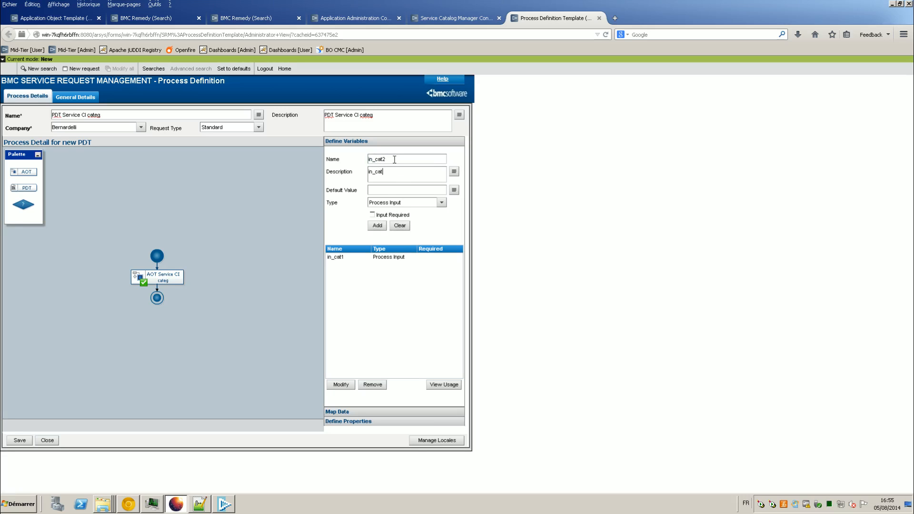
{"action": "left_click", "coordinate": [377, 225]}
{"action": "left_click", "coordinate": [404, 159]}
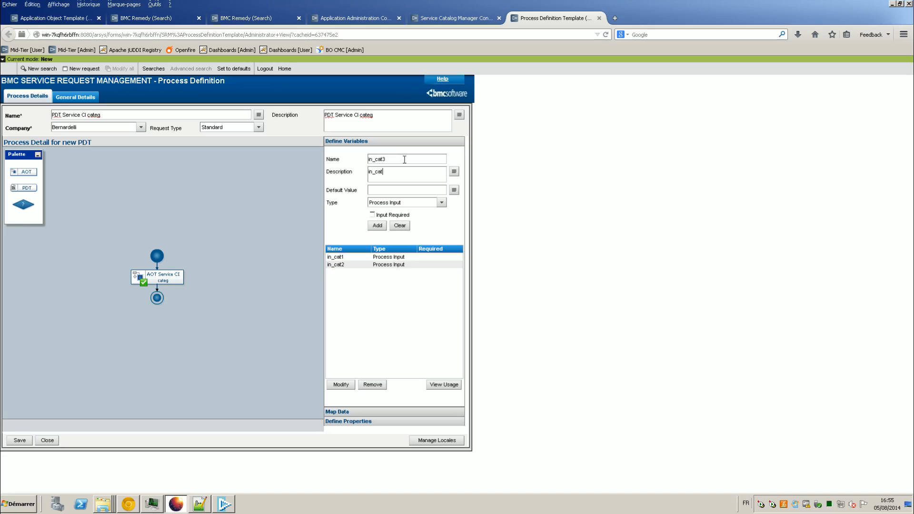
{"action": "left_click", "coordinate": [377, 225]}
Step: Add the in_servicename input variable with its name as description
{"action": "left_click_drag", "start_coordinate": [375, 159], "coordinate": [408, 159]}
{"action": "double_click", "coordinate": [413, 159]}
{"action": "key", "text": "ctrl+c"}
{"action": "double_click", "coordinate": [409, 170]}
{"action": "key", "text": "ctrl+v"}
{"action": "left_click", "coordinate": [377, 225]}
Step: Add the in_servicereid input variable, then expand the step's Map Data field list
{"action": "double_click", "coordinate": [411, 158]}
{"action": "left_click", "coordinate": [404, 158]}
{"action": "left_click_drag", "start_coordinate": [394, 158], "coordinate": [453, 163]}
{"action": "type", "text": "re"}
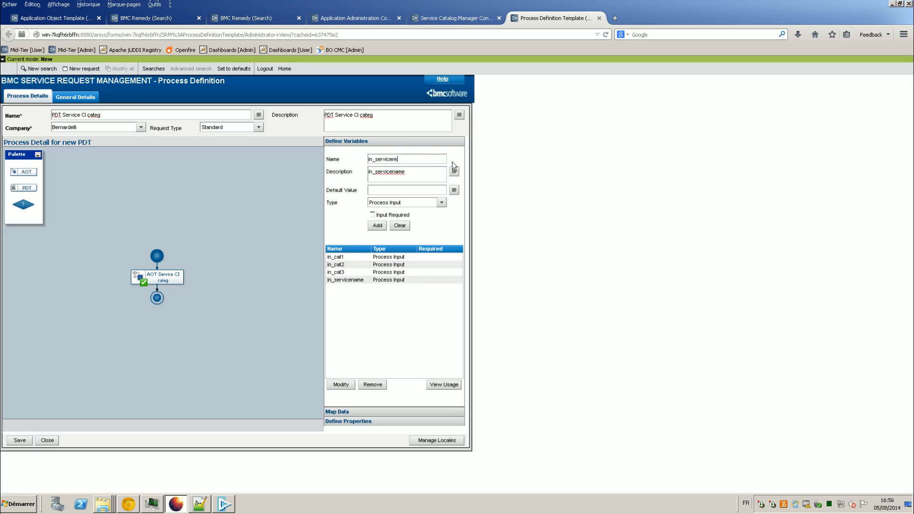
{"action": "key", "text": "ctrl+a"}
{"action": "left_click_drag", "start_coordinate": [386, 172], "coordinate": [323, 176]}
{"action": "key", "text": "ctrl+a"}
{"action": "key", "text": "ctrl+v"}
{"action": "left_click", "coordinate": [377, 226]}
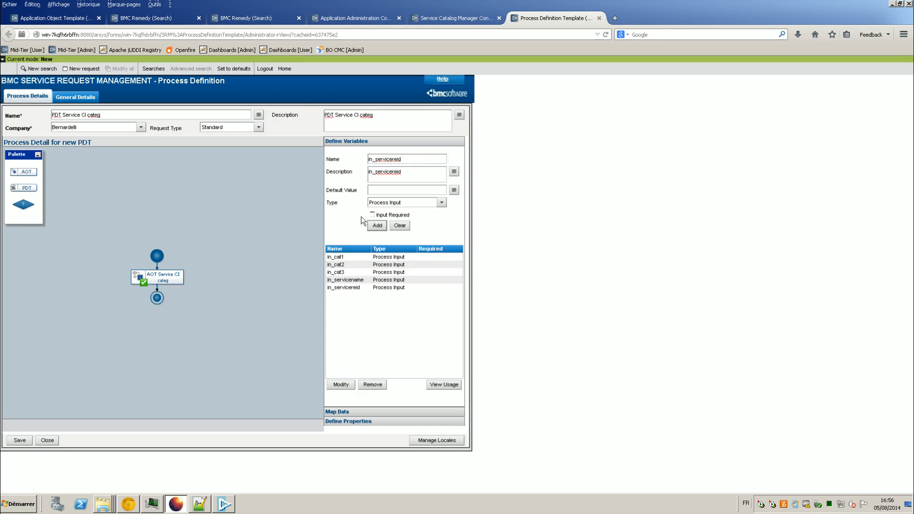
{"action": "left_click", "coordinate": [339, 411]}
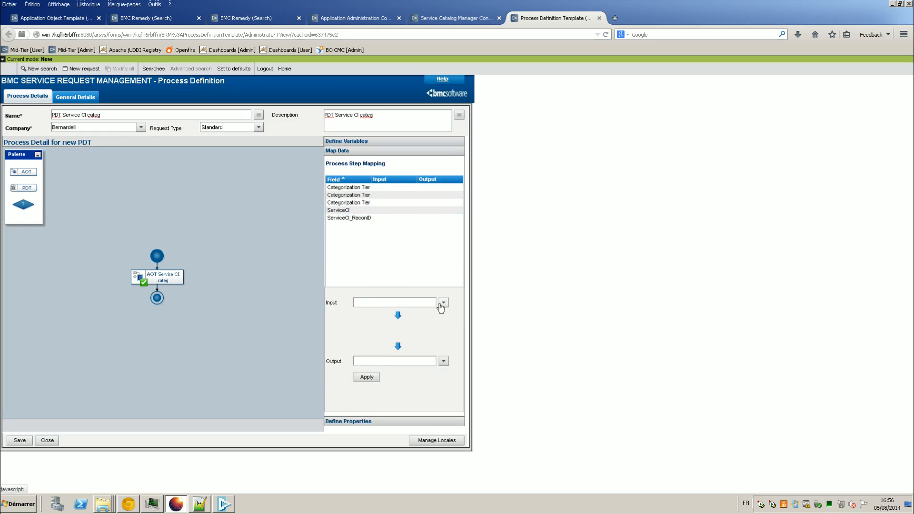
{"action": "left_click_drag", "start_coordinate": [371, 180], "coordinate": [385, 183]}
Step: Map Categorization Tier 1 to in_cat1 as both input and output
{"action": "left_click", "coordinate": [372, 186]}
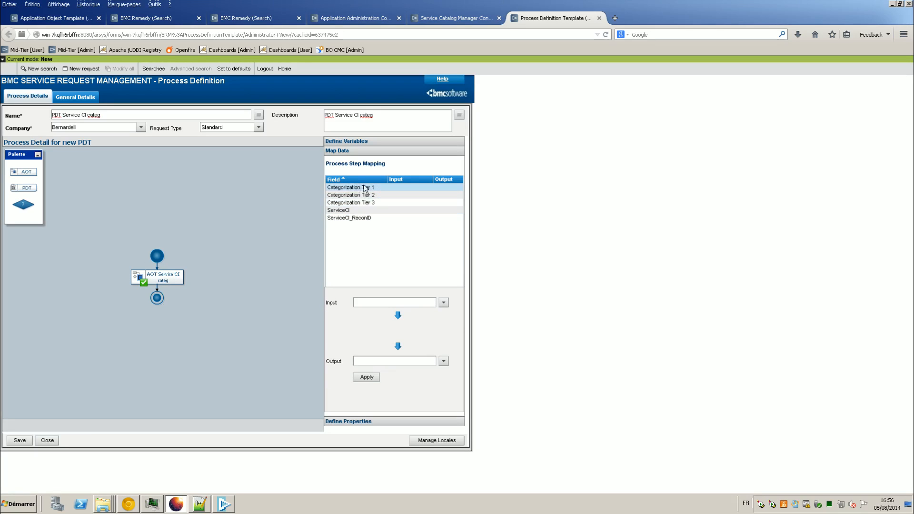
{"action": "left_click", "coordinate": [444, 303]}
{"action": "left_click", "coordinate": [502, 312]}
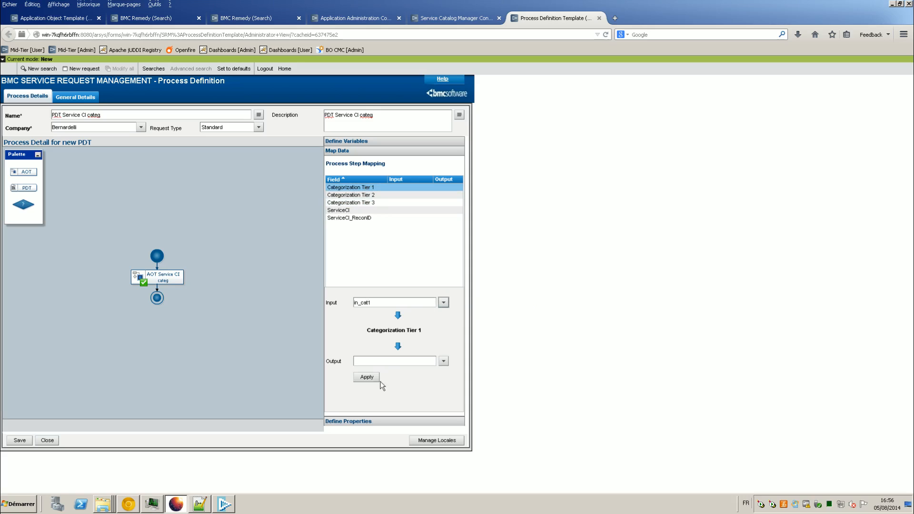
{"action": "left_click", "coordinate": [444, 362]}
{"action": "mouse_move", "coordinate": [452, 370]}
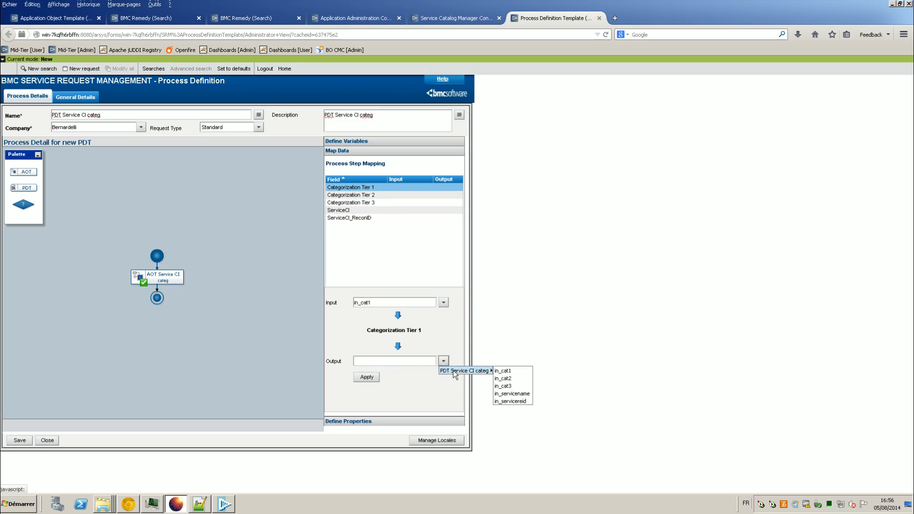
{"action": "left_click", "coordinate": [502, 371]}
{"action": "left_click", "coordinate": [367, 377]}
Step: Map Categorization Tier 2 to in_cat2 as both input and output
{"action": "left_click", "coordinate": [368, 196]}
{"action": "left_click", "coordinate": [443, 303]}
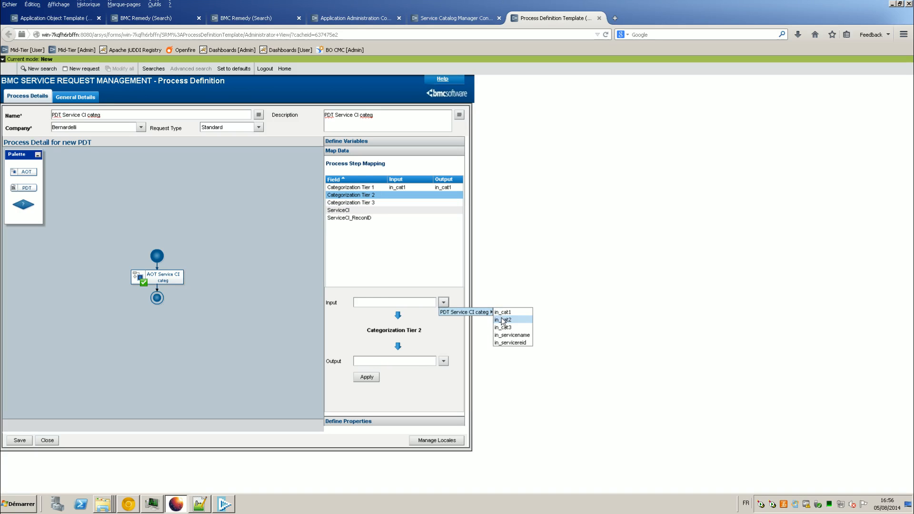
{"action": "left_click", "coordinate": [502, 320]}
{"action": "left_click", "coordinate": [443, 361]}
{"action": "mouse_move", "coordinate": [476, 370]}
{"action": "left_click", "coordinate": [503, 378]}
{"action": "left_click", "coordinate": [367, 376]}
Step: Map Categorization Tier 3 to in_cat3 as both input and output
{"action": "left_click", "coordinate": [399, 202]}
{"action": "left_click", "coordinate": [443, 303]}
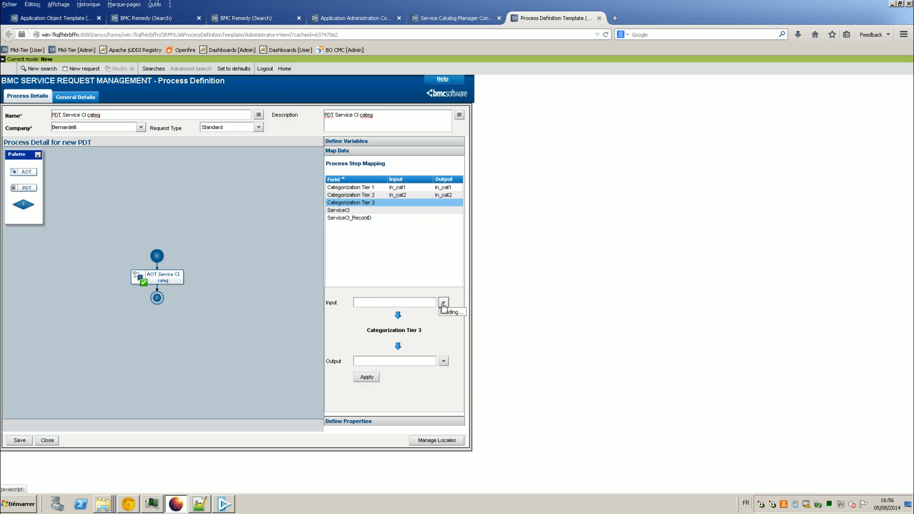
{"action": "mouse_move", "coordinate": [457, 312]}
{"action": "left_click", "coordinate": [504, 328]}
{"action": "left_click", "coordinate": [444, 361]}
{"action": "mouse_move", "coordinate": [447, 370]}
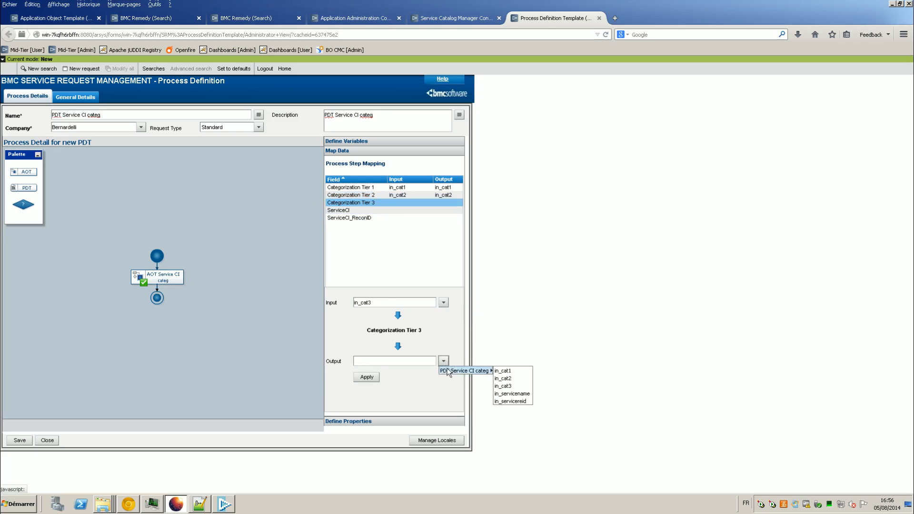
{"action": "left_click", "coordinate": [504, 386]}
{"action": "left_click", "coordinate": [367, 377]}
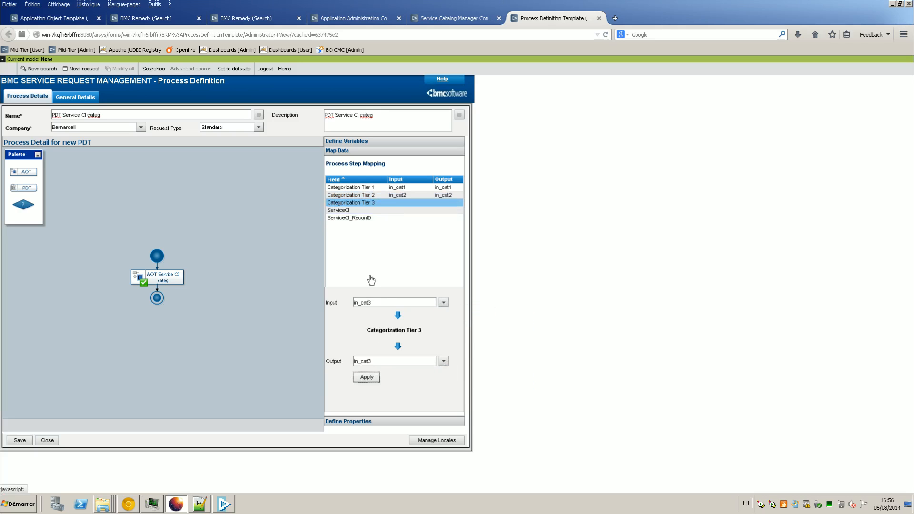
Step: Map ServiceCI to in_servicename as both input and output
{"action": "left_click", "coordinate": [445, 210]}
{"action": "left_click", "coordinate": [444, 303]}
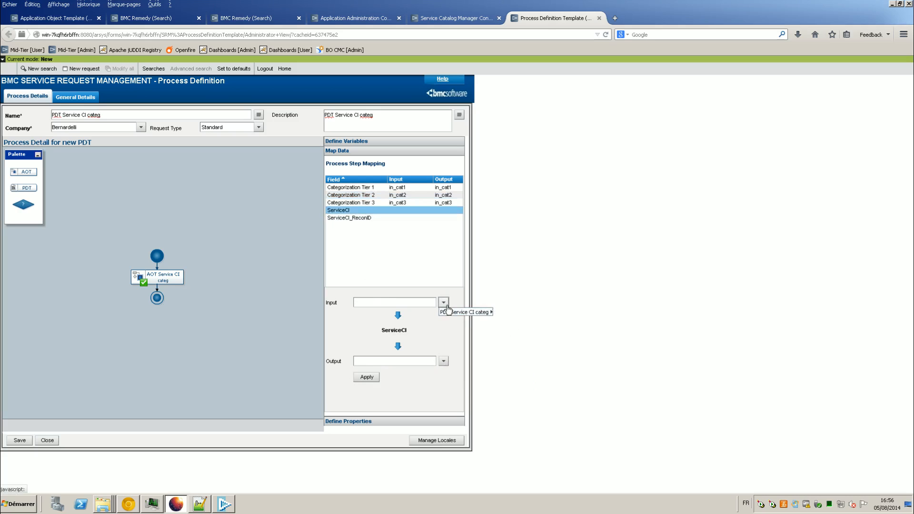
{"action": "mouse_move", "coordinate": [457, 312]}
{"action": "left_click", "coordinate": [505, 337]}
{"action": "left_click", "coordinate": [444, 361]}
{"action": "mouse_move", "coordinate": [469, 371]}
{"action": "left_click", "coordinate": [510, 395]}
{"action": "left_click", "coordinate": [367, 376]}
Step: Map ServiceCI_ReconID to in_servicereid as input and output, then select the AOT step
{"action": "left_click", "coordinate": [410, 217]}
{"action": "left_click", "coordinate": [444, 302]}
{"action": "mouse_move", "coordinate": [464, 312]}
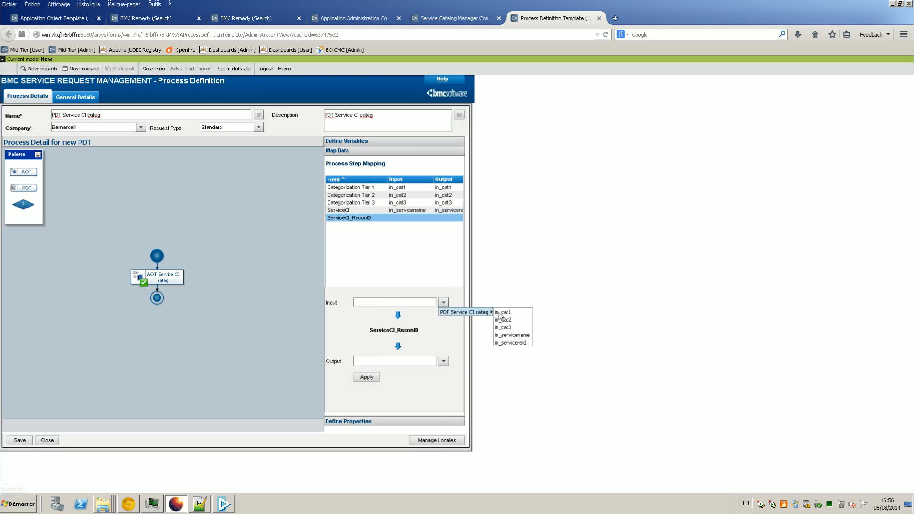
{"action": "left_click", "coordinate": [510, 342]}
{"action": "left_click", "coordinate": [443, 361]}
{"action": "mouse_move", "coordinate": [451, 373]}
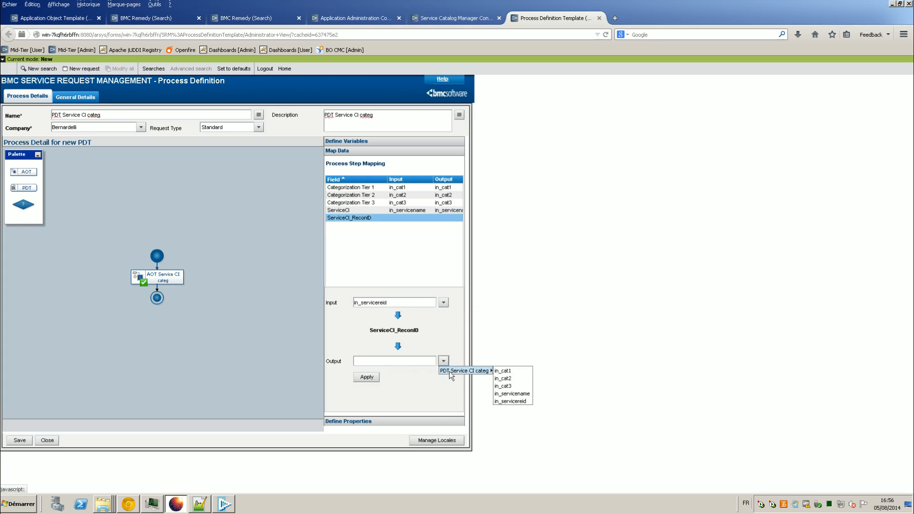
{"action": "left_click", "coordinate": [511, 401]}
{"action": "left_click", "coordinate": [367, 377]}
{"action": "mouse_move", "coordinate": [833, 5]}
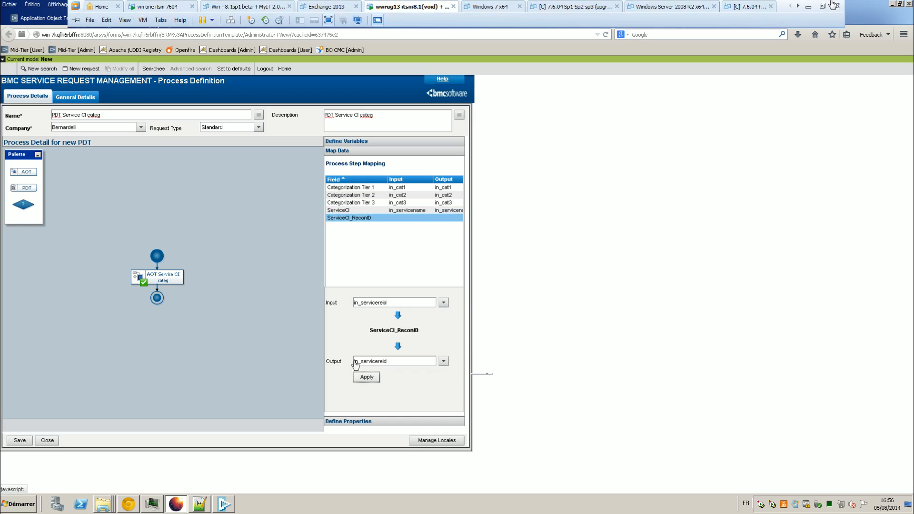
{"action": "left_click", "coordinate": [162, 280]}
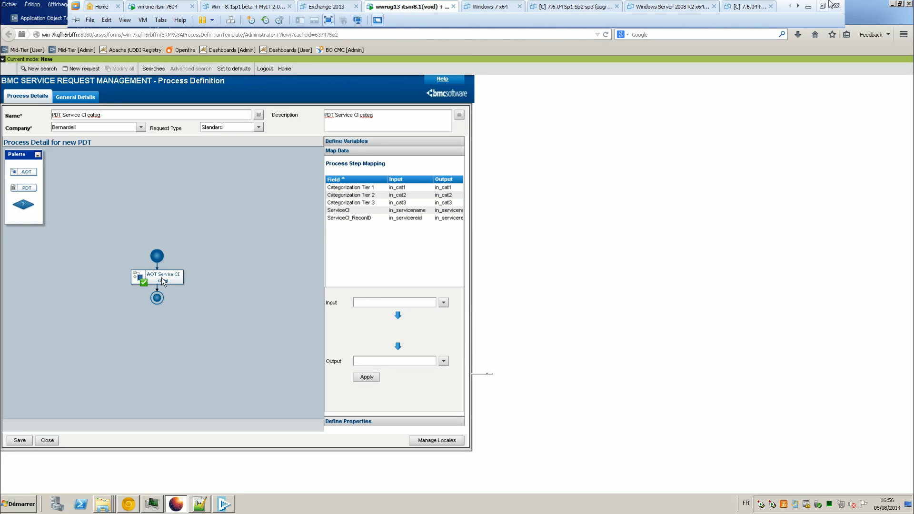
Step: Save PDT Service CI categ, reload it to verify the five mappings, and return to the console
{"action": "left_click", "coordinate": [381, 151]}
{"action": "left_click", "coordinate": [19, 440]}
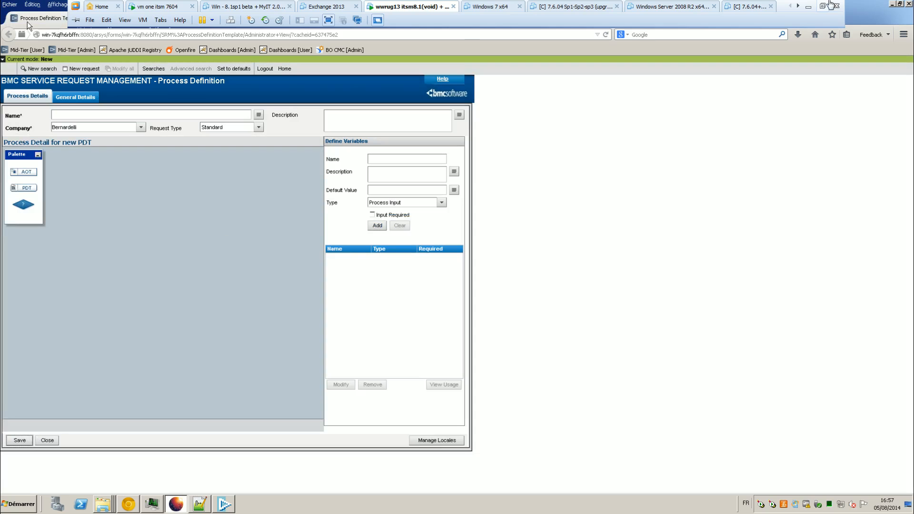
{"action": "left_click", "coordinate": [40, 68]}
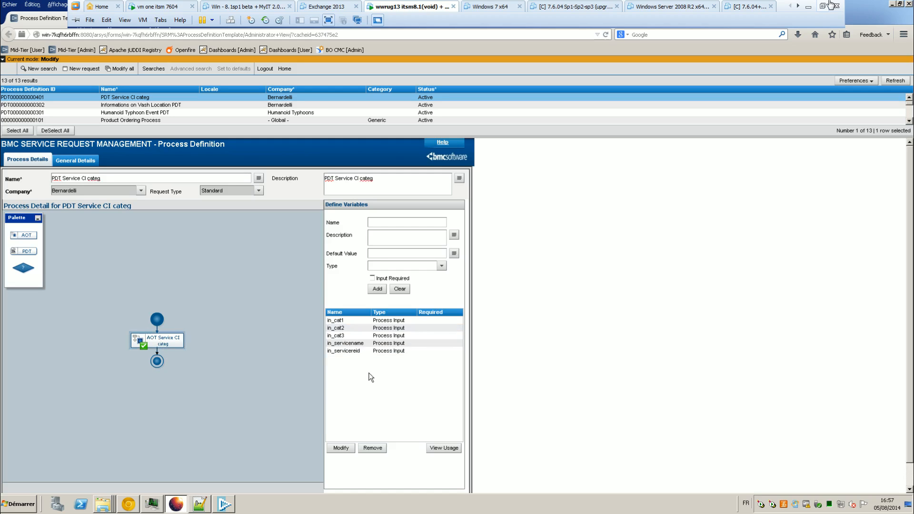
{"action": "left_click", "coordinate": [376, 215]}
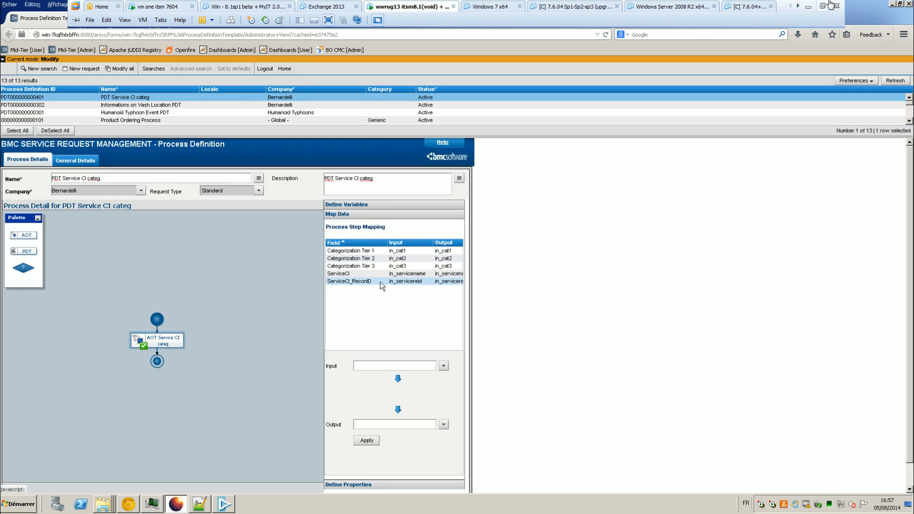
{"action": "left_click", "coordinate": [480, 20]}
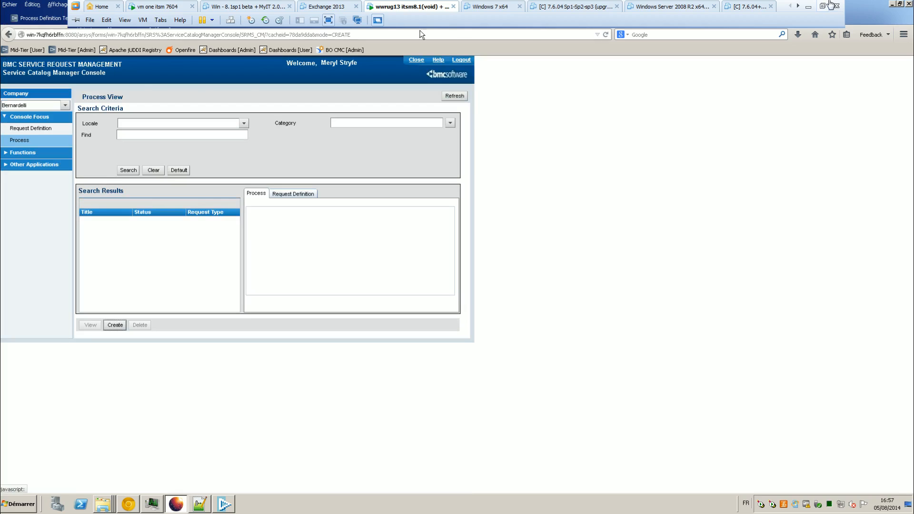
Step: Create a request definition titled 'SRD Service CI and Categorizations', reusing the title as Description
{"action": "left_click", "coordinate": [35, 130]}
{"action": "left_click", "coordinate": [113, 325]}
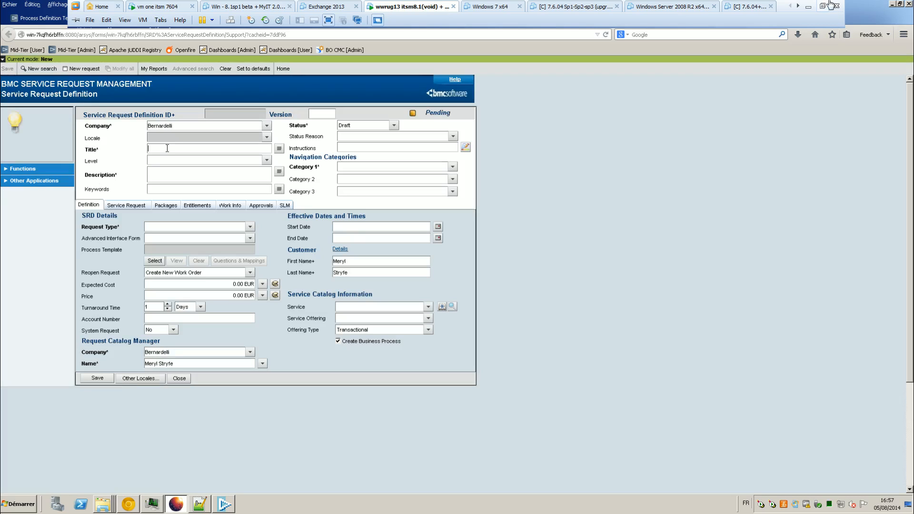
{"action": "type", "text": "in_servicereid"}
{"action": "left_click_drag", "start_coordinate": [183, 147], "coordinate": [140, 153]}
{"action": "type", "text": "SRD Service CI and Categorization"}
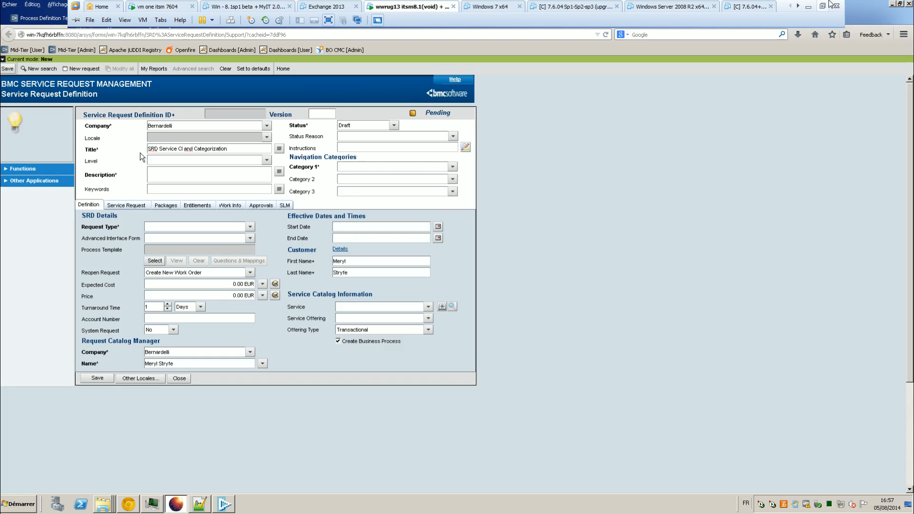
{"action": "type", "text": "s"}
{"action": "key", "text": "ctrl+a"}
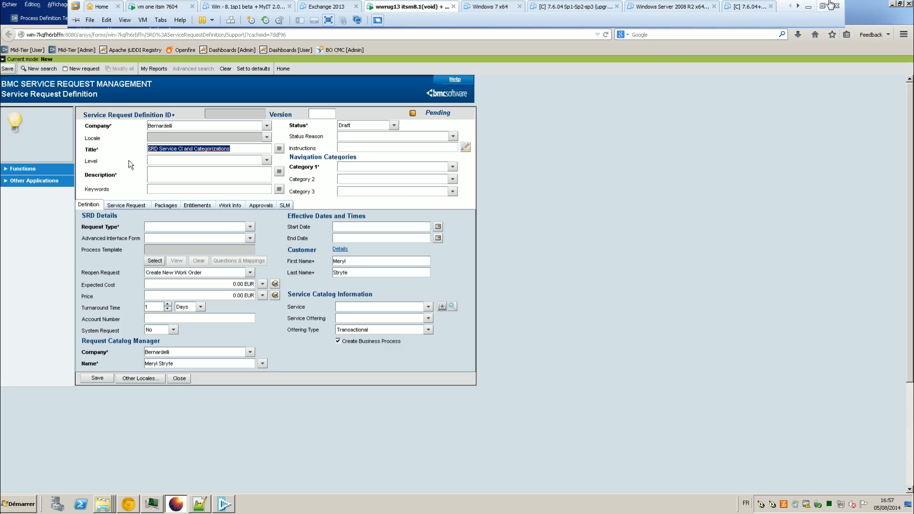
{"action": "left_click", "coordinate": [191, 182]}
{"action": "type", "text": "SRD Service CI and Categorizations"}
Step: Set Category 1 to Human disasters, dates 8/4–8/31/2014, request type Standard, and list processes
{"action": "left_click", "coordinate": [453, 166]}
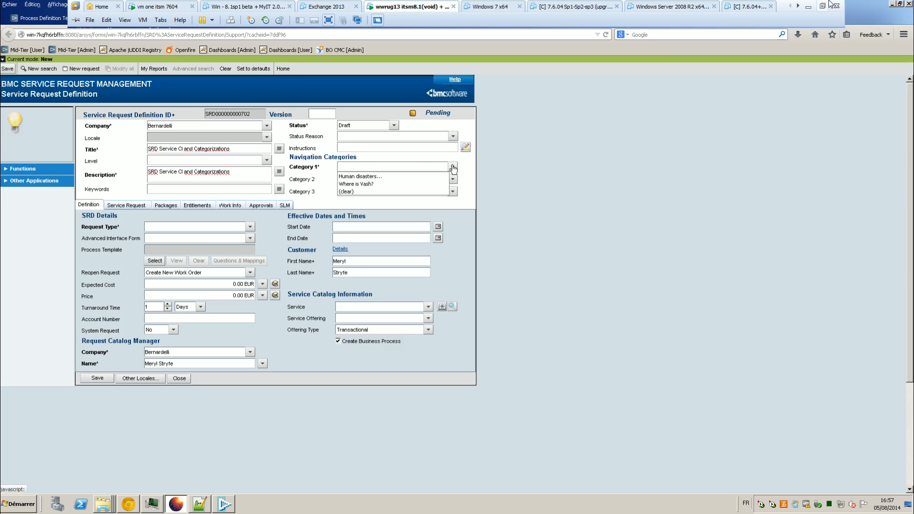
{"action": "left_click", "coordinate": [437, 176]}
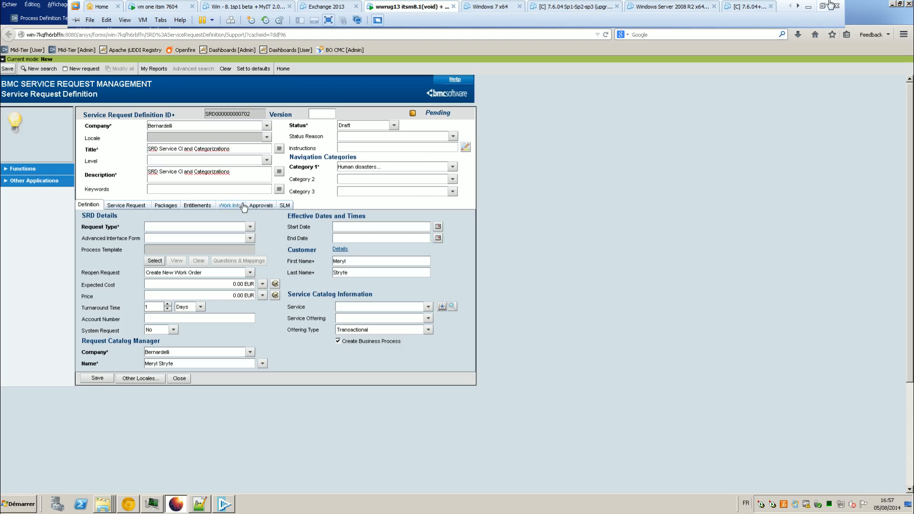
{"action": "left_click", "coordinate": [441, 226]}
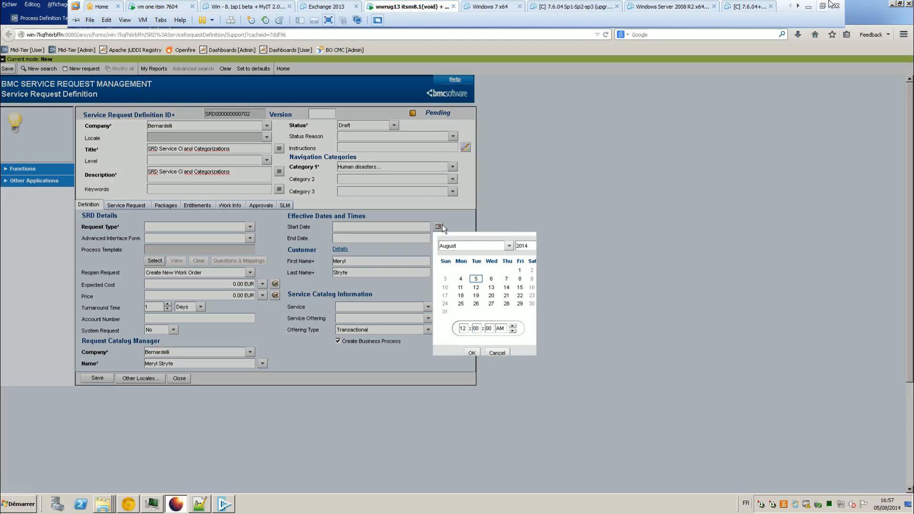
{"action": "left_click", "coordinate": [460, 278]}
{"action": "left_click", "coordinate": [472, 353]}
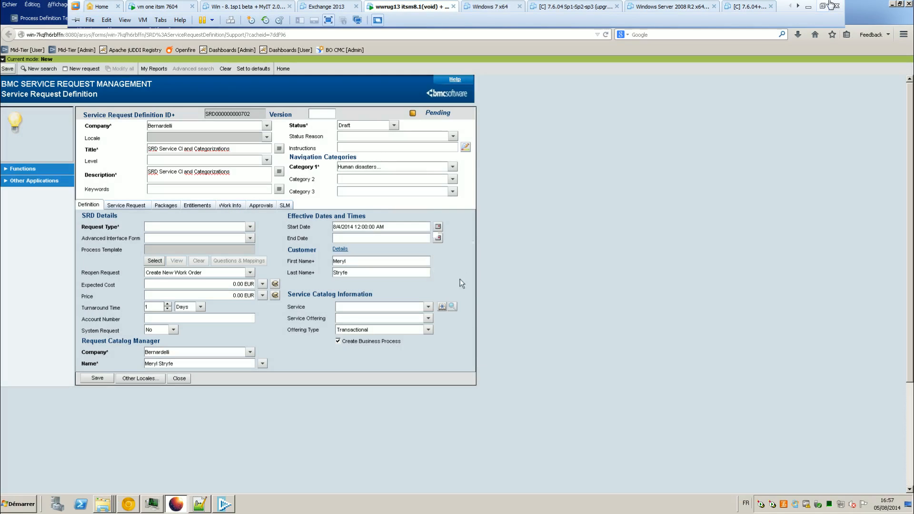
{"action": "left_click", "coordinate": [438, 239]}
{"action": "left_click", "coordinate": [445, 323]}
{"action": "left_click", "coordinate": [473, 363]}
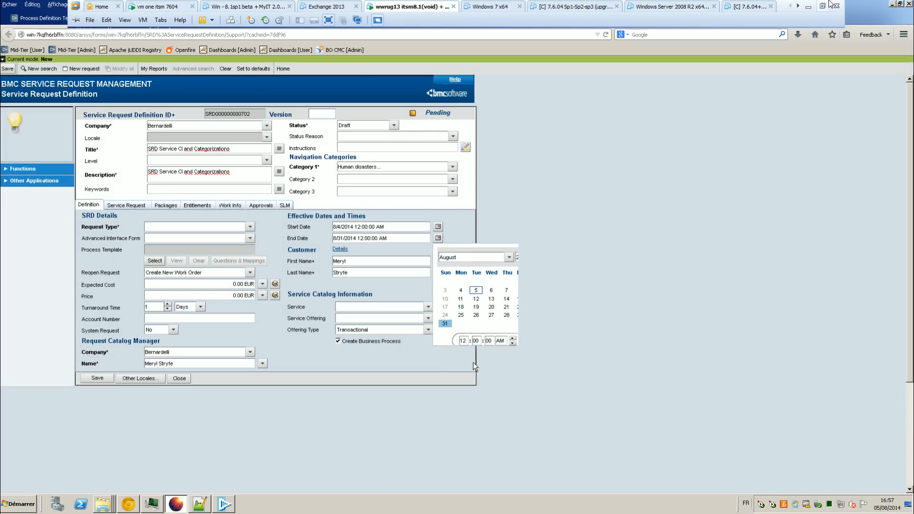
{"action": "left_click", "coordinate": [250, 226]}
{"action": "left_click", "coordinate": [244, 234]}
{"action": "left_click", "coordinate": [155, 261]}
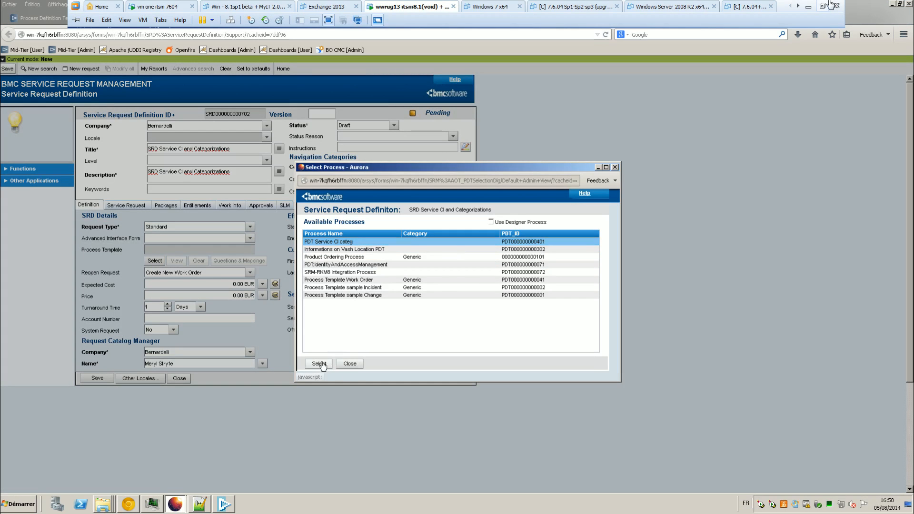
Step: Attach the PDT Service CI categ process and save the request definition
{"action": "left_click", "coordinate": [324, 363]}
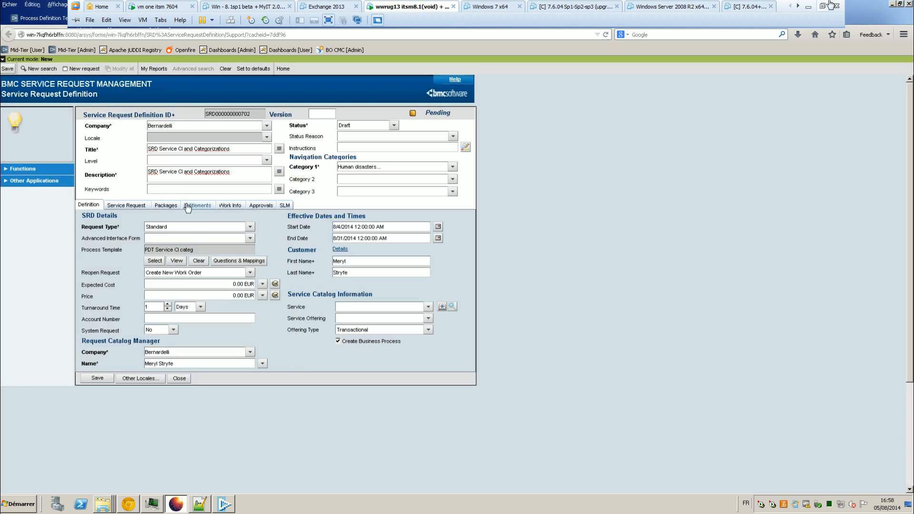
{"action": "left_click", "coordinate": [126, 205]}
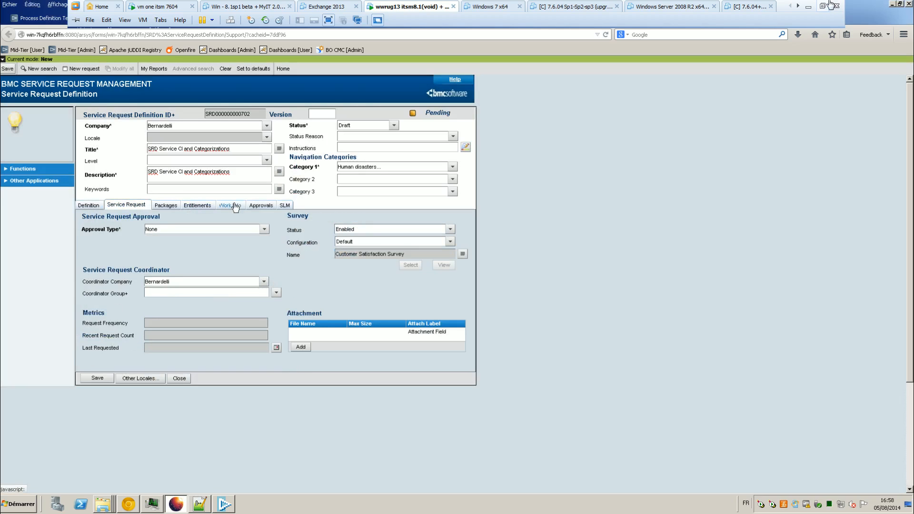
{"action": "left_click", "coordinate": [262, 210]}
{"action": "left_click", "coordinate": [88, 205]}
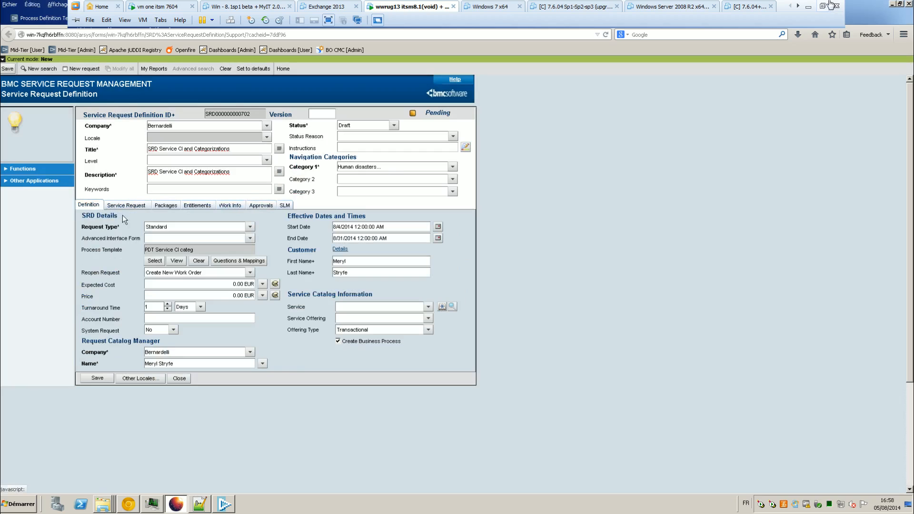
{"action": "left_click", "coordinate": [98, 379]}
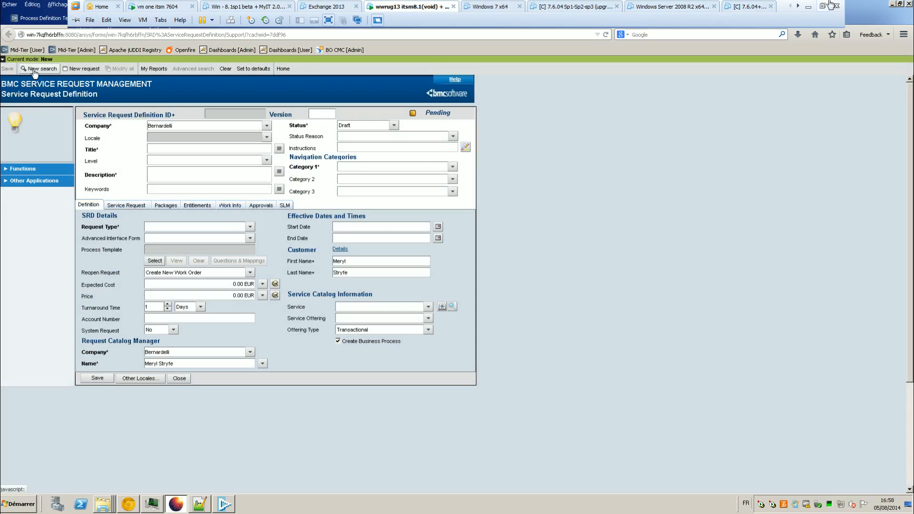
Step: Search to reload the saved SRD and open its Questions & Mappings
{"action": "left_click", "coordinate": [35, 70]}
{"action": "left_click", "coordinate": [8, 69]}
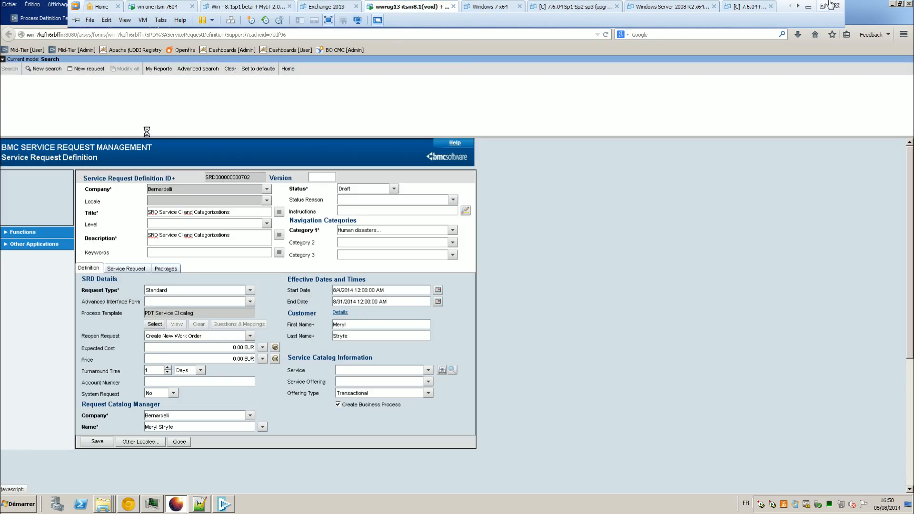
{"action": "left_click_drag", "start_coordinate": [178, 125], "coordinate": [178, 106]}
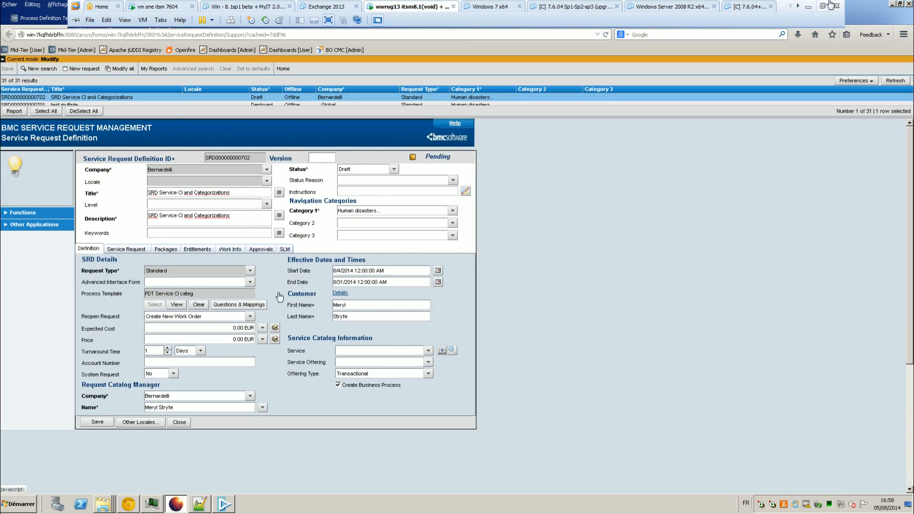
{"action": "left_click", "coordinate": [330, 209]}
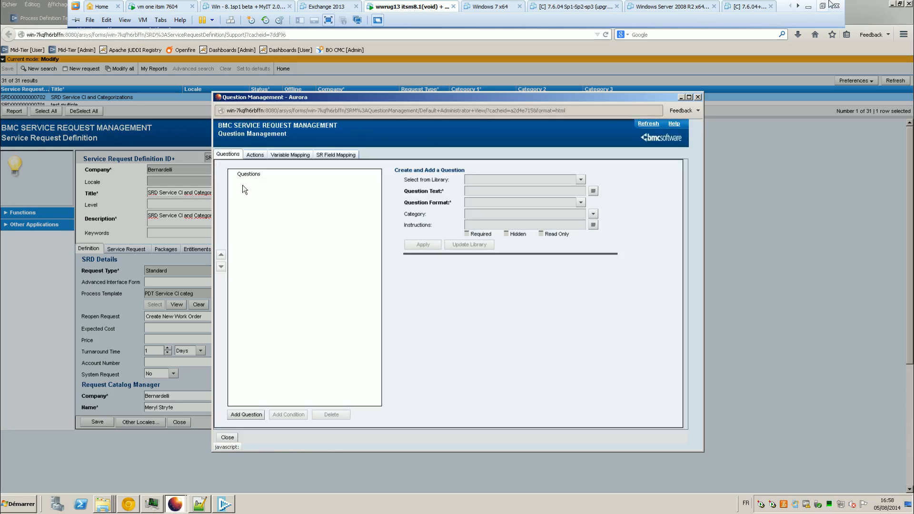
Step: Add a new question 'Select your Service CIs' with Menu format
{"action": "left_click", "coordinate": [253, 157]}
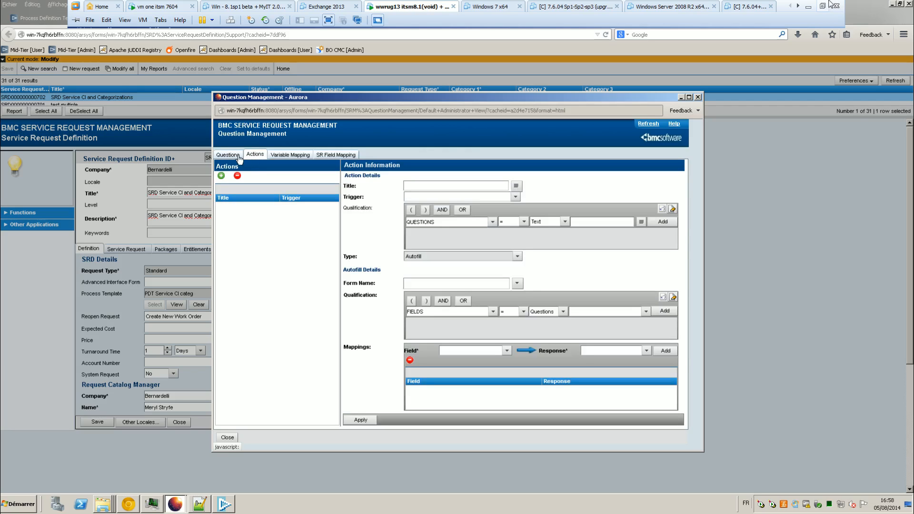
{"action": "left_click", "coordinate": [228, 155]}
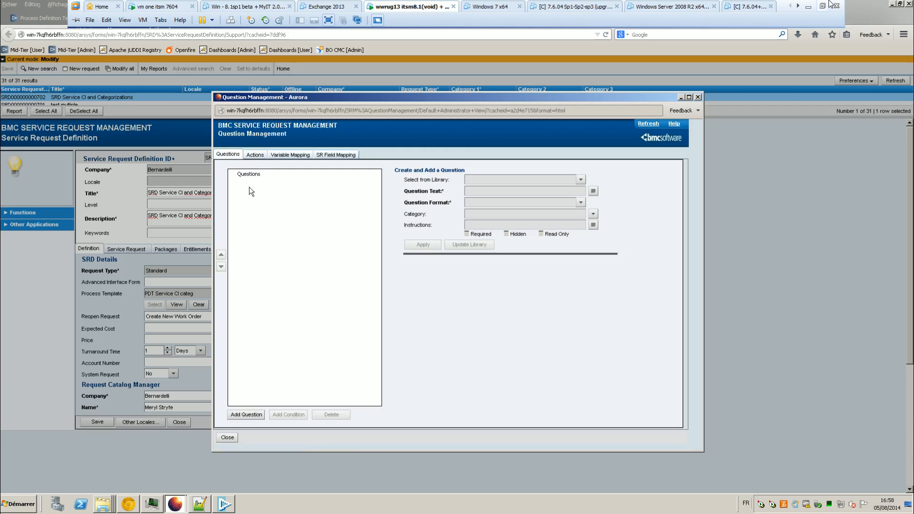
{"action": "left_click", "coordinate": [244, 415]}
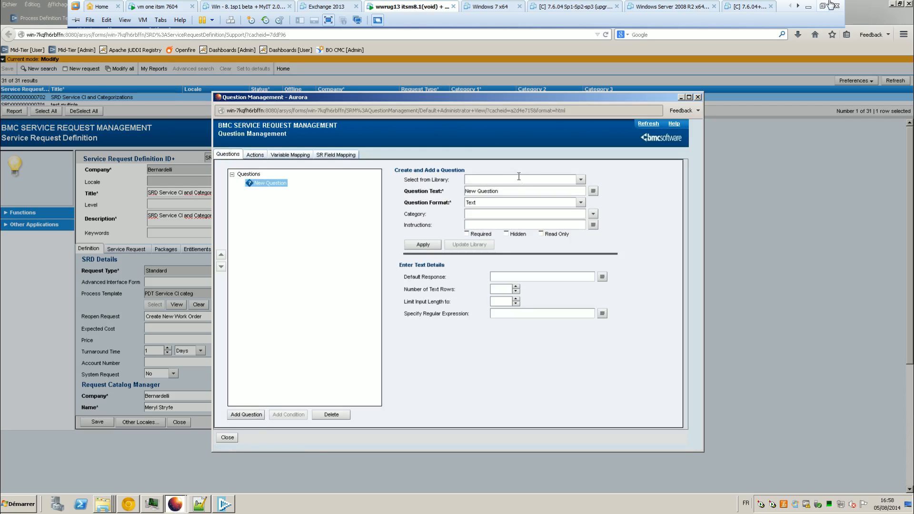
{"action": "triple_click", "coordinate": [501, 192]}
{"action": "type", "text": "Select your Service CIs"}
{"action": "left_click", "coordinate": [502, 203]}
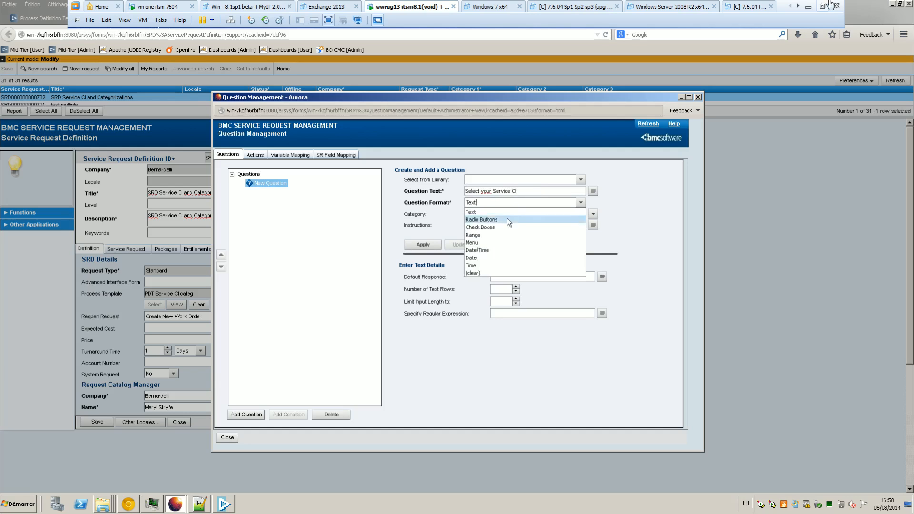
{"action": "left_click", "coordinate": [498, 242]}
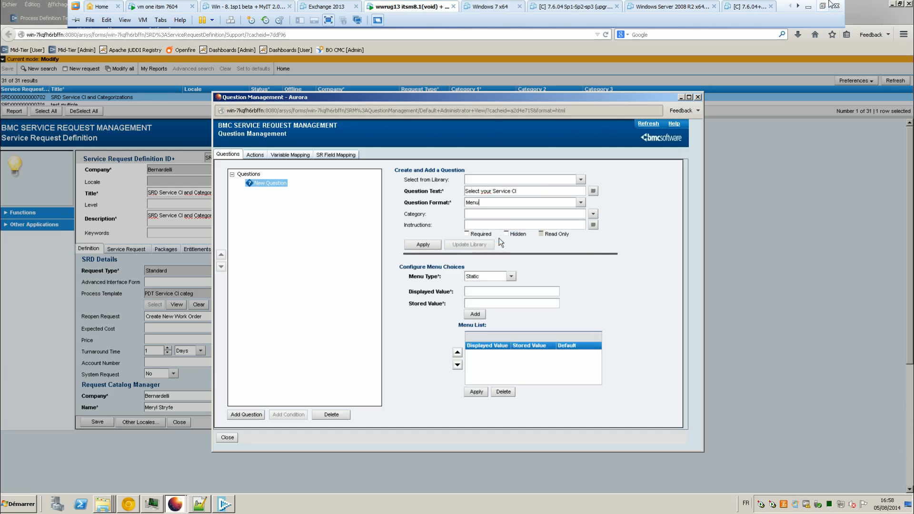
{"action": "left_click", "coordinate": [593, 214]}
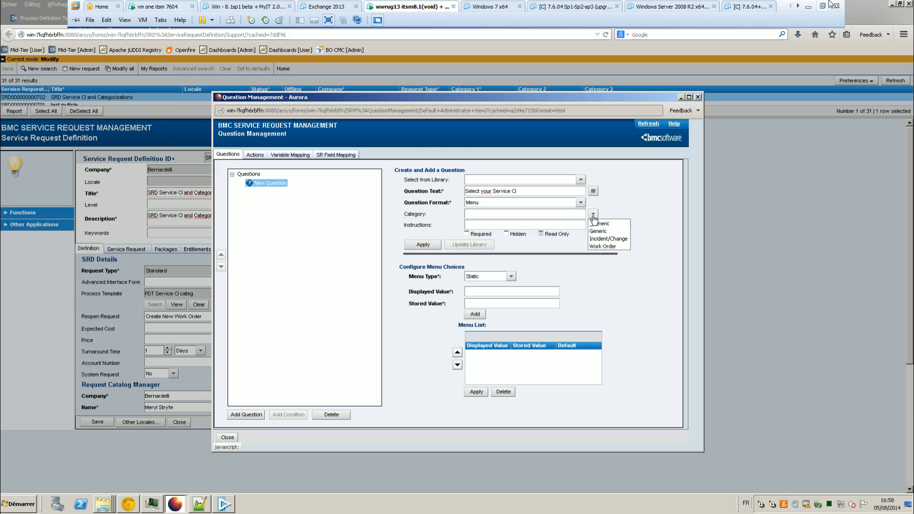
{"action": "left_click", "coordinate": [618, 207]}
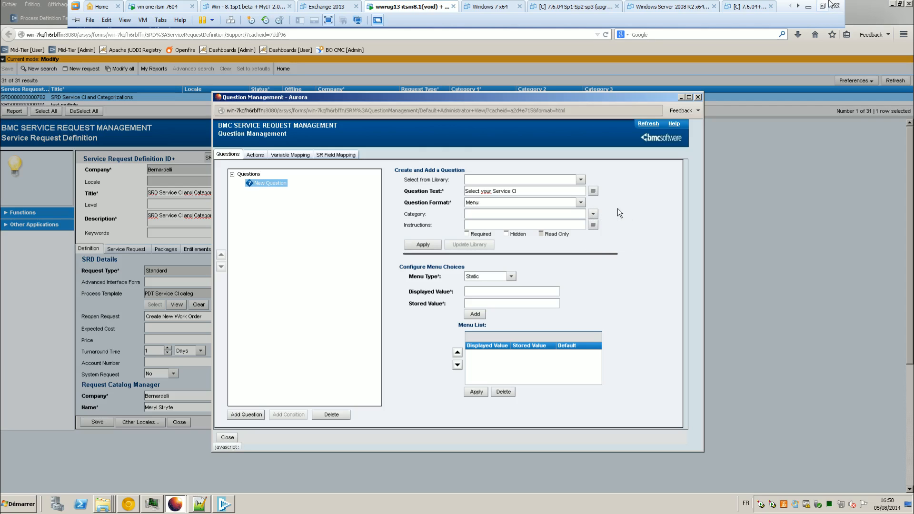
Step: Make the menu a query menu on form AST:BusinessService
{"action": "left_click", "coordinate": [499, 276]}
{"action": "left_click", "coordinate": [495, 293]}
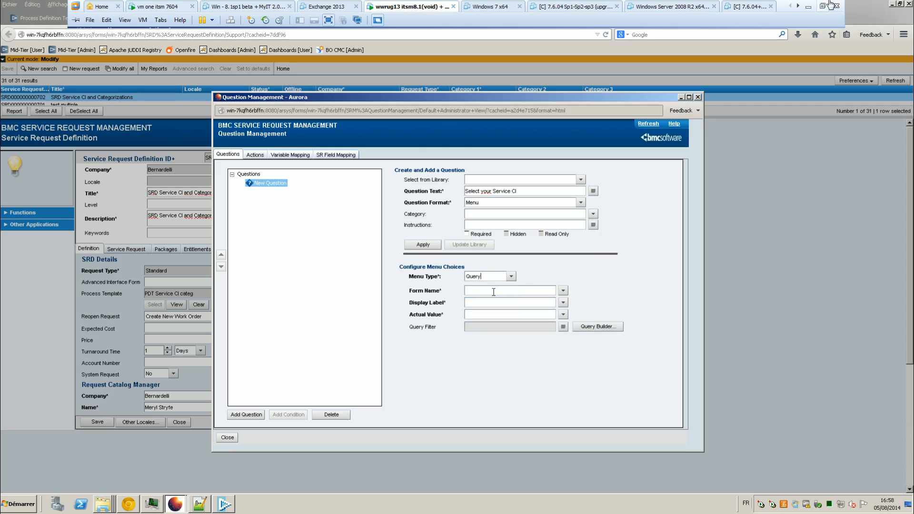
{"action": "left_click", "coordinate": [564, 292]}
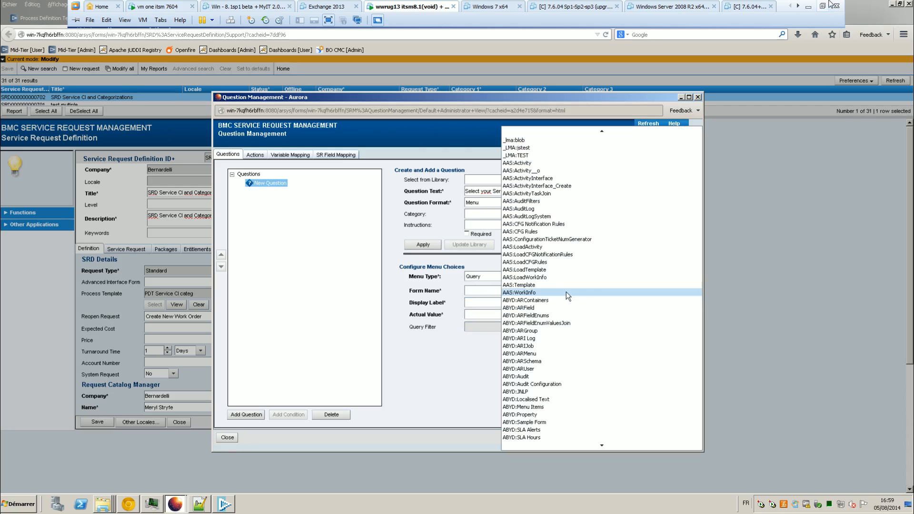
{"action": "left_click", "coordinate": [597, 444]}
{"action": "left_click", "coordinate": [598, 444]}
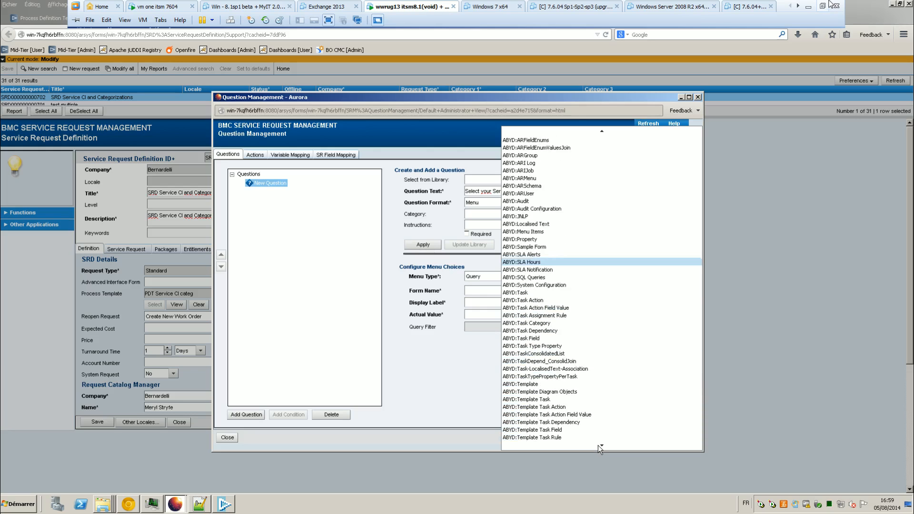
{"action": "left_click", "coordinate": [597, 444]}
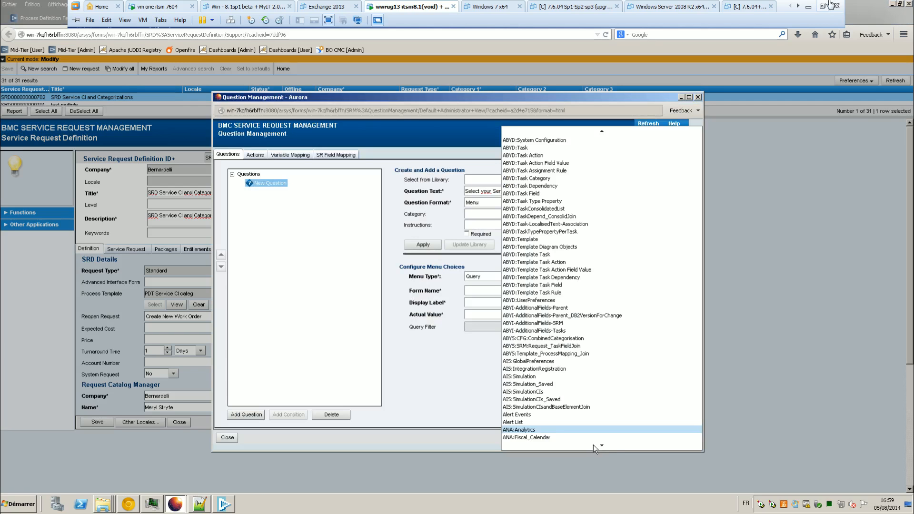
{"action": "left_click", "coordinate": [604, 446]}
{"action": "left_click", "coordinate": [604, 446]}
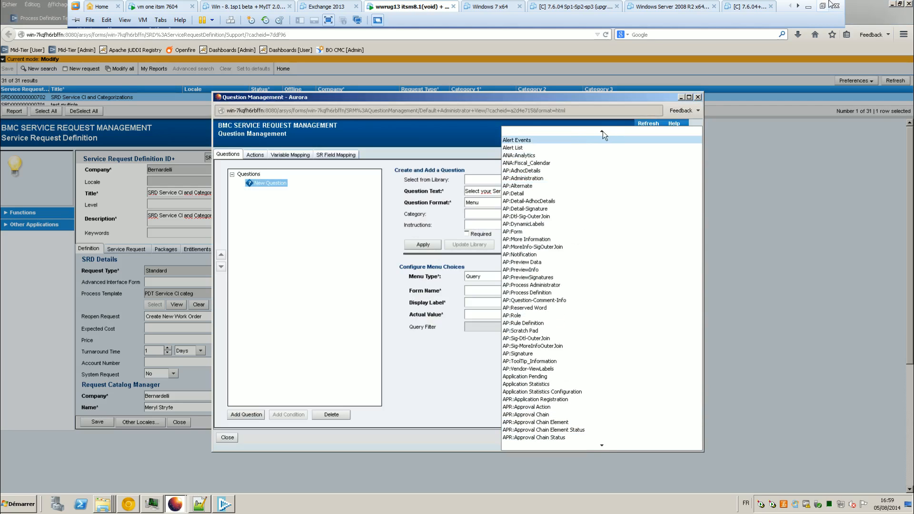
{"action": "left_click", "coordinate": [482, 289]}
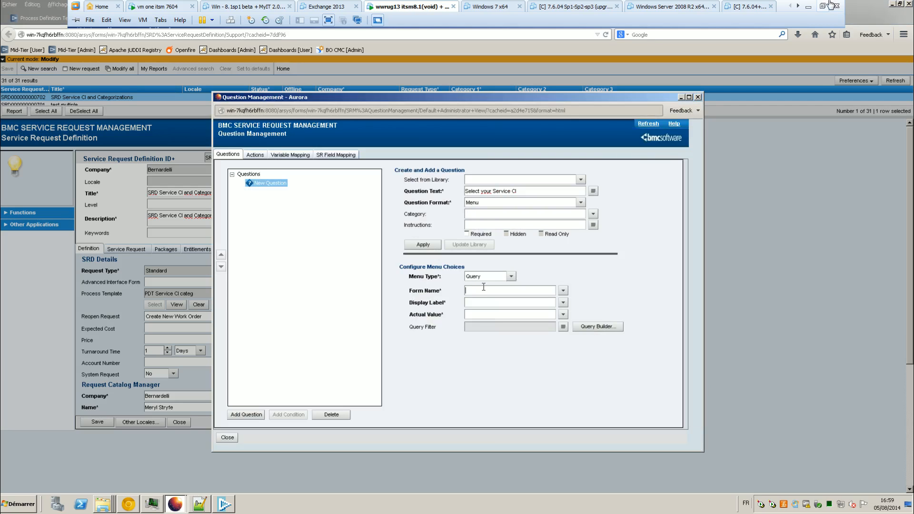
{"action": "type", "text": "AST:Business"}
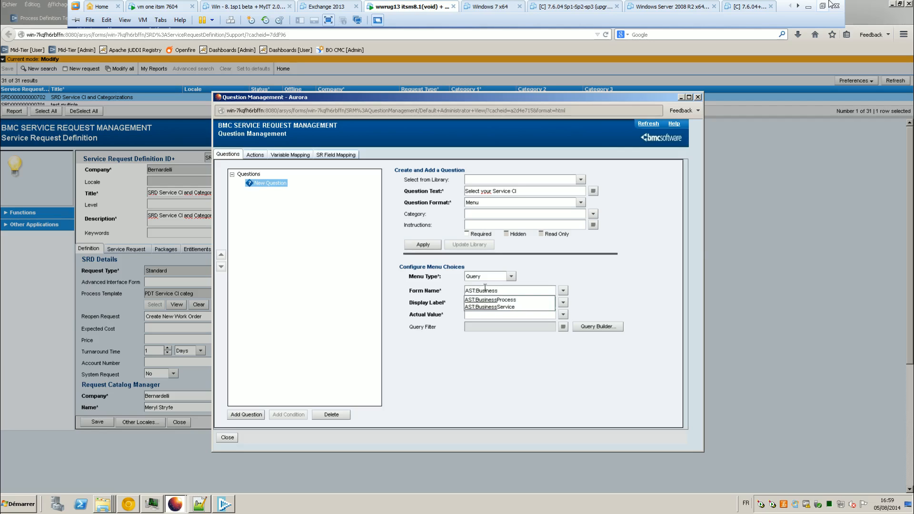
{"action": "left_click", "coordinate": [504, 311]}
Step: Display Name, return Reconciliation Identity as the value, and save the question
{"action": "left_click", "coordinate": [563, 303]}
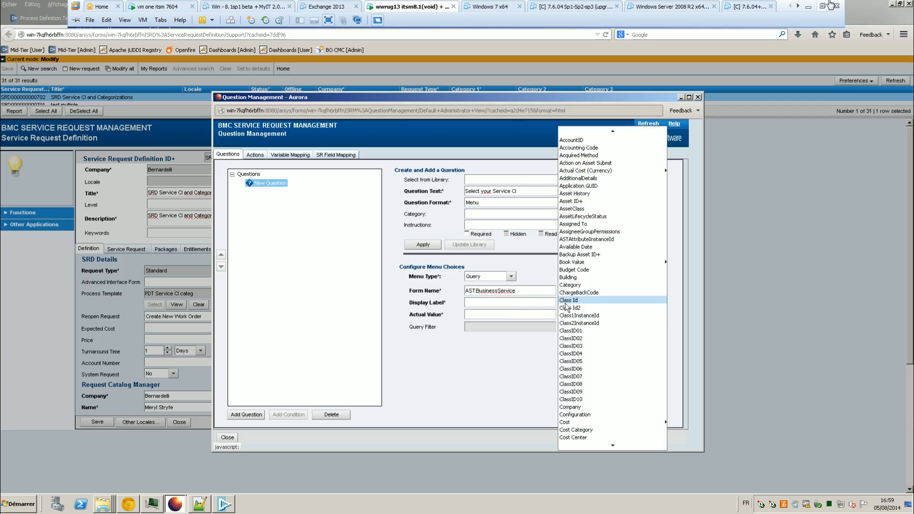
{"action": "scroll", "coordinate": [581, 408], "scroll_direction": "down", "scroll_amount": 5}
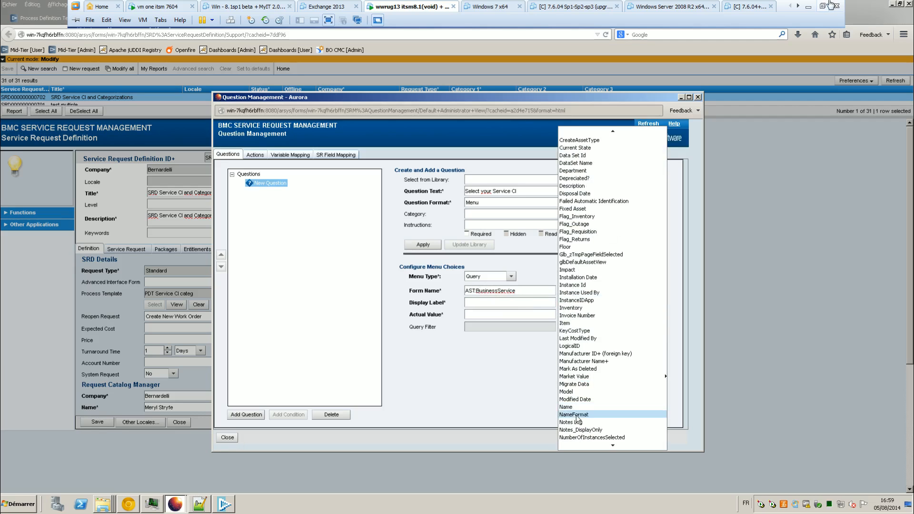
{"action": "left_click", "coordinate": [575, 407]}
{"action": "left_click", "coordinate": [564, 314]}
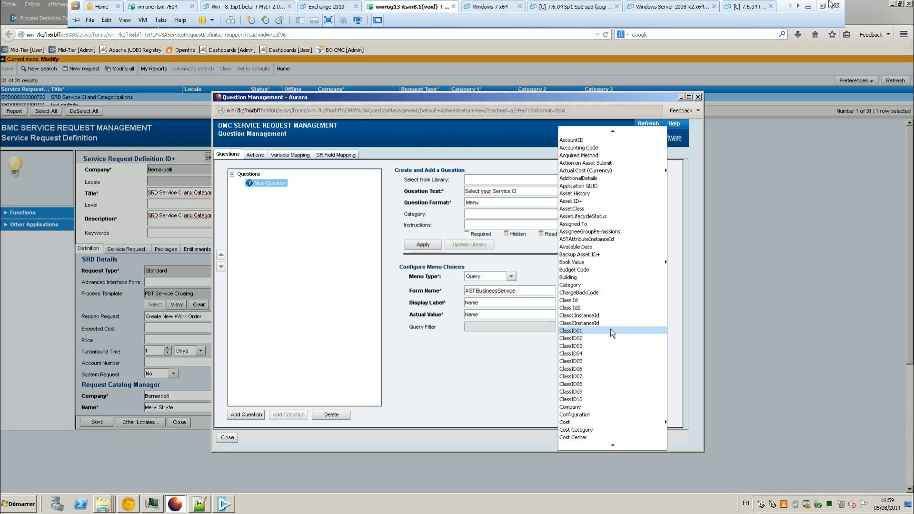
{"action": "scroll", "coordinate": [610, 329], "scroll_direction": "down", "scroll_amount": 10}
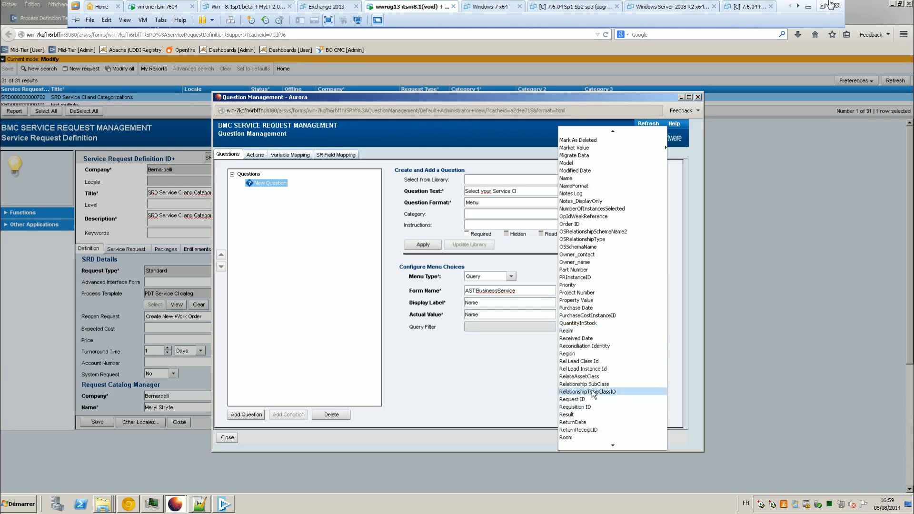
{"action": "left_click", "coordinate": [599, 346]}
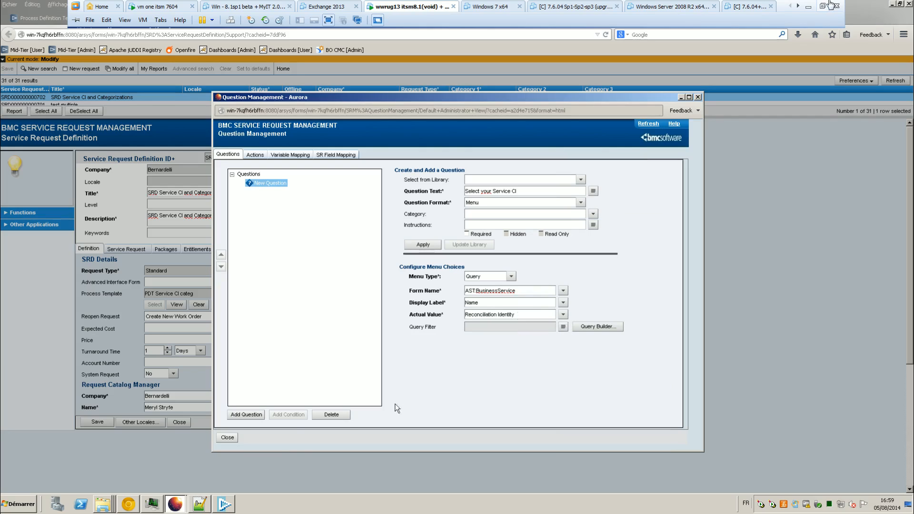
{"action": "left_click", "coordinate": [424, 245]}
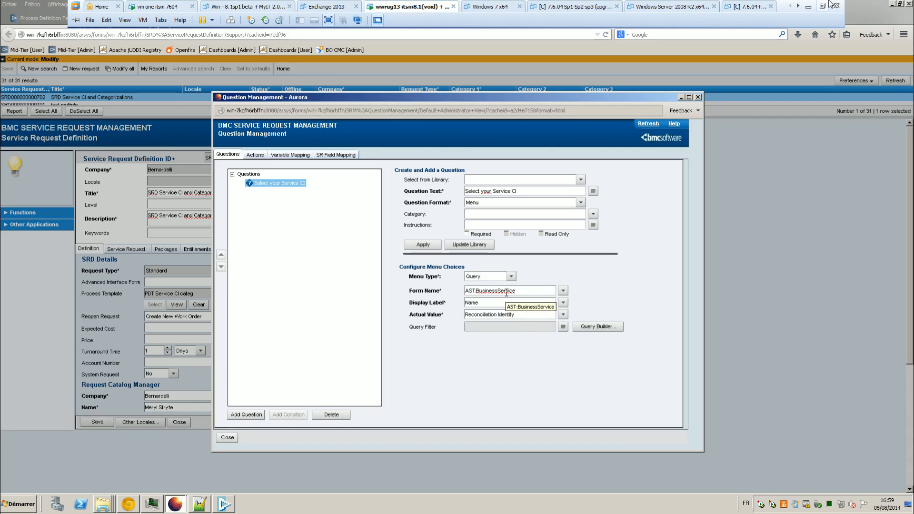
Step: Add the 'Here is the Reconciliation ID' and 'Here is the Cat 1' questions
{"action": "left_click", "coordinate": [246, 415]}
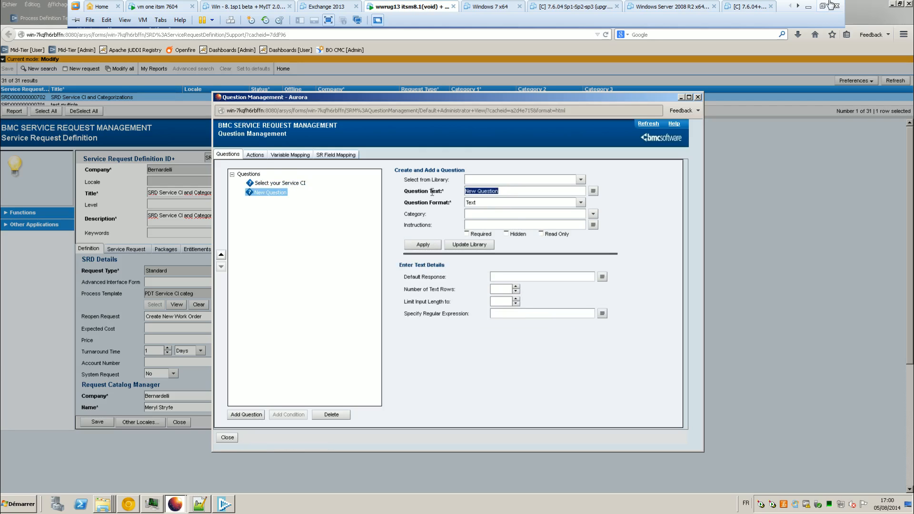
{"action": "type", "text": "HEre is"}
{"action": "type", "text": "e is the REc"}
{"action": "key", "text": "BackSpace"}
{"action": "key", "text": "BackSpace"}
{"action": "key", "text": "BackSpace"}
{"action": "key", "text": "BackSpace"}
{"action": "type", "text": "econciliation"}
{"action": "left_click", "coordinate": [422, 245]}
{"action": "left_click", "coordinate": [244, 414]}
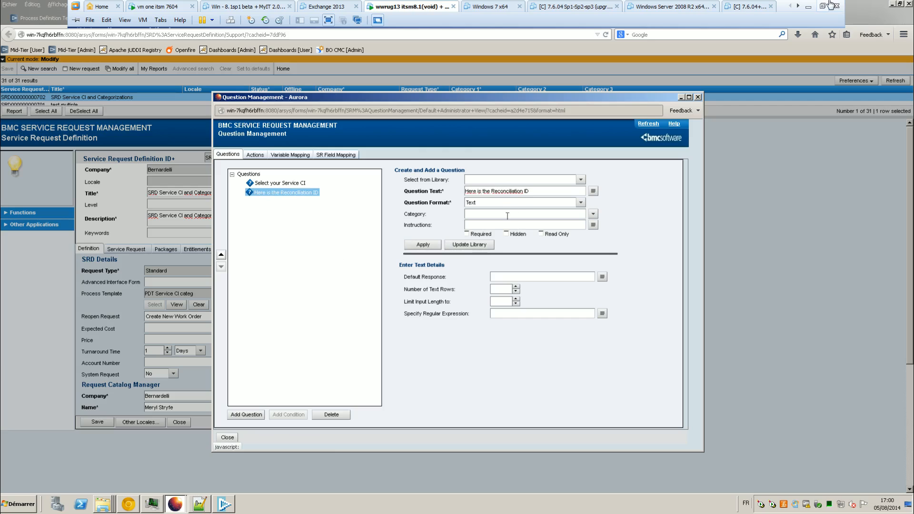
{"action": "triple_click", "coordinate": [527, 192]}
{"action": "type", "text": "Her"}
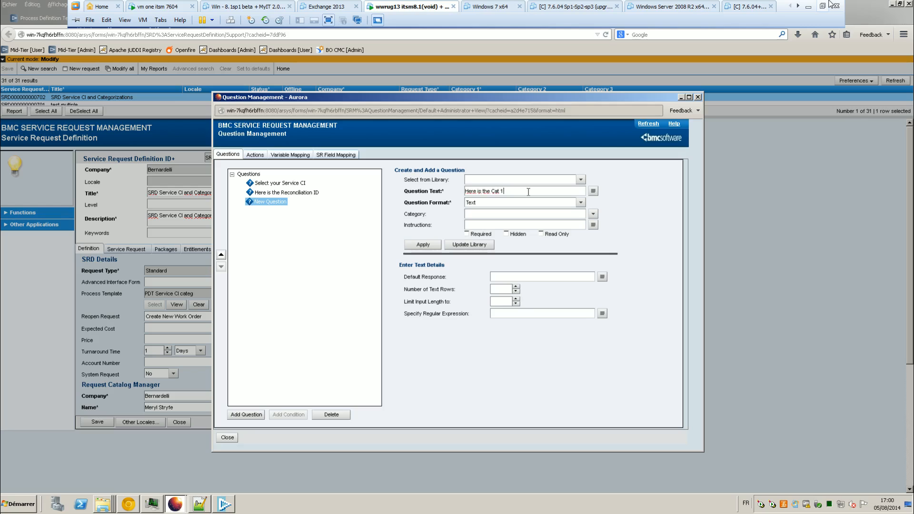
{"action": "left_click", "coordinate": [422, 244]}
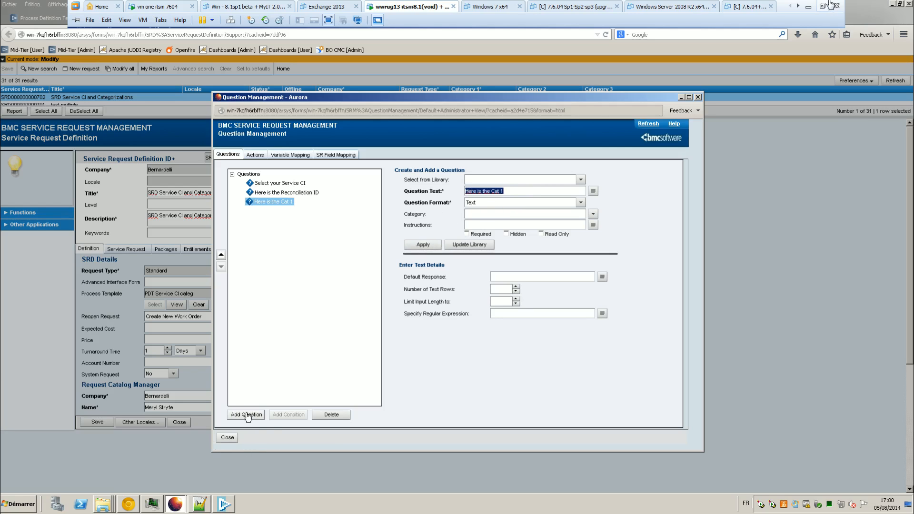
Step: Add the 'Here is the Cat 2' and 'Here is the Cat 3' questions
{"action": "left_click_drag", "start_coordinate": [506, 191], "coordinate": [446, 188]}
{"action": "type", "text": "Here is the Cat 1"}
{"action": "key", "text": "BackSpace"}
{"action": "left_click", "coordinate": [423, 244]}
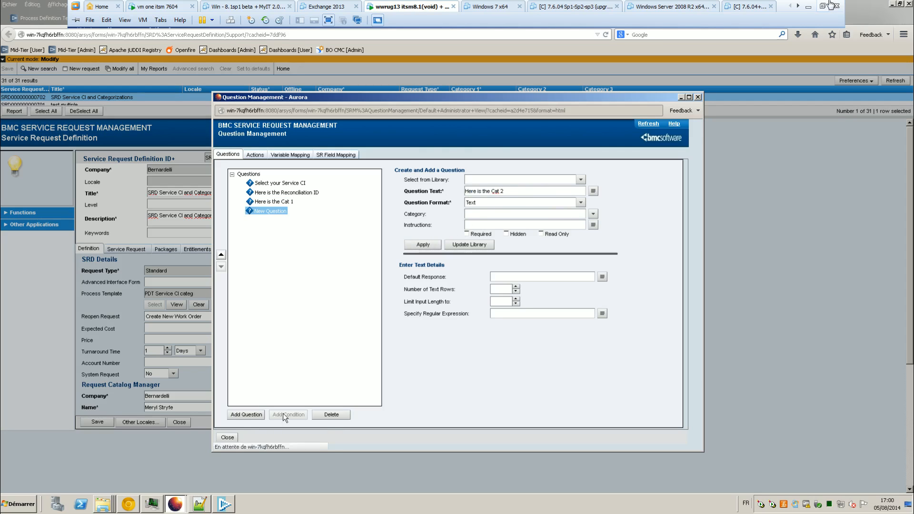
{"action": "left_click", "coordinate": [246, 414]}
{"action": "left_click_drag", "start_coordinate": [521, 191], "coordinate": [462, 191]}
{"action": "type", "text": "Here is the Cat 1"}
{"action": "key", "text": "BackSpace"}
{"action": "type", "text": "3"}
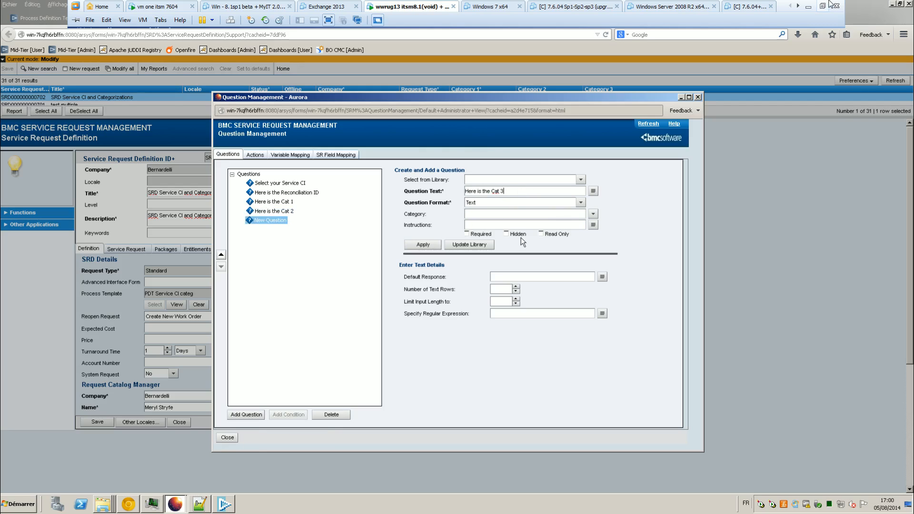
{"action": "left_click", "coordinate": [422, 245]}
Step: Add the 'Here is the Product Name' question and review the Service CI question
{"action": "left_click", "coordinate": [246, 415]}
{"action": "left_click", "coordinate": [515, 194]}
{"action": "key", "text": "BackSpace"}
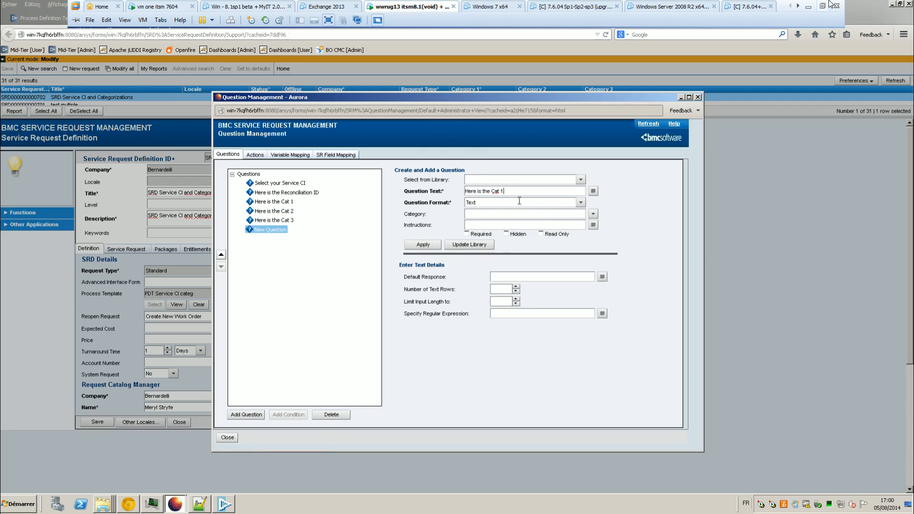
{"action": "type", "text": "Product Name"}
{"action": "left_click", "coordinate": [424, 245]}
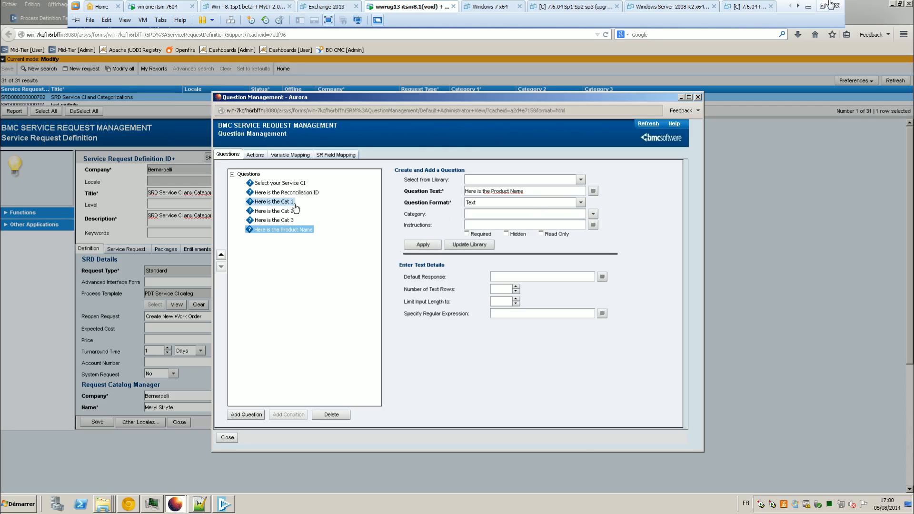
{"action": "left_click", "coordinate": [294, 186]}
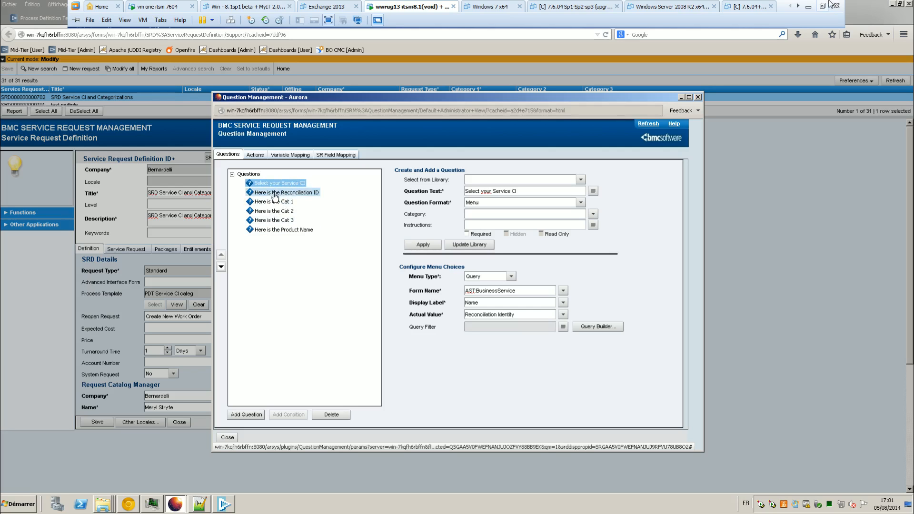
{"action": "left_click", "coordinate": [260, 156]}
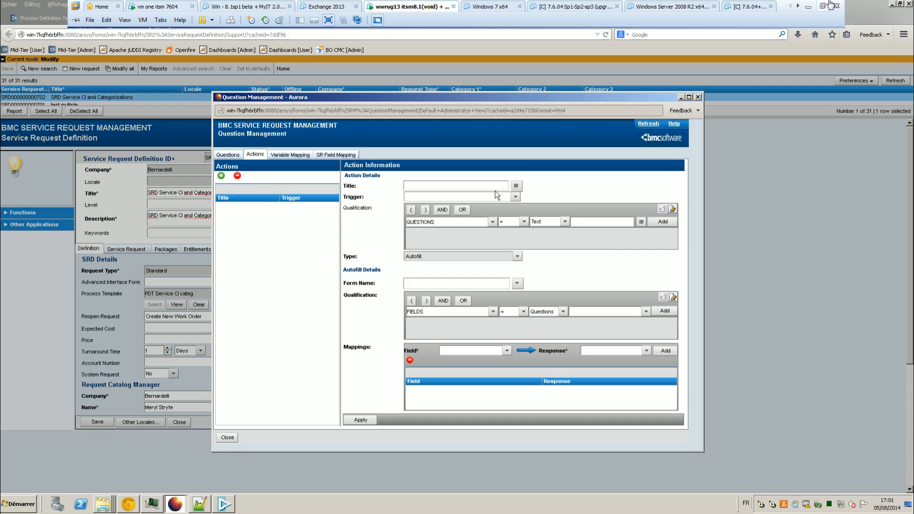
Step: Create autofill action 'Get Business Service Information' on Answer Question, sourcing AST:BusinessService
{"action": "type", "text": "Get Business Service Information"}
{"action": "left_click", "coordinate": [515, 197]}
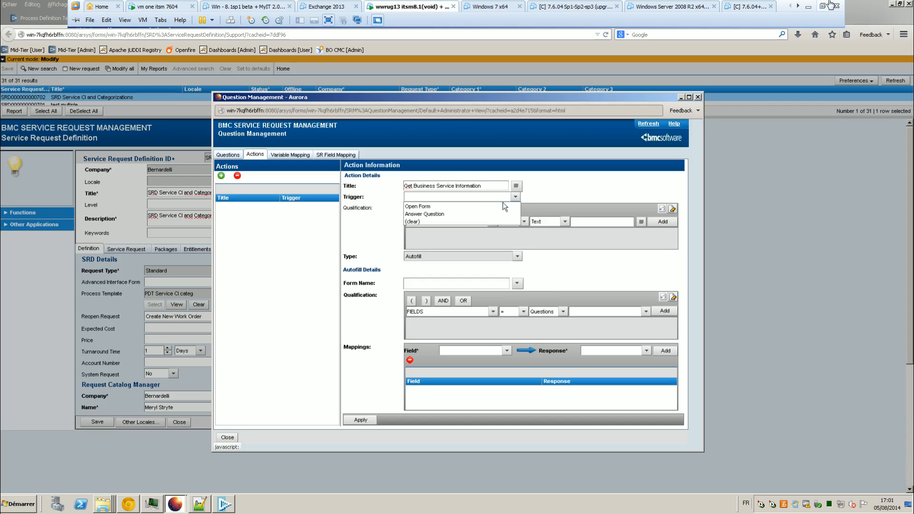
{"action": "left_click", "coordinate": [424, 214]}
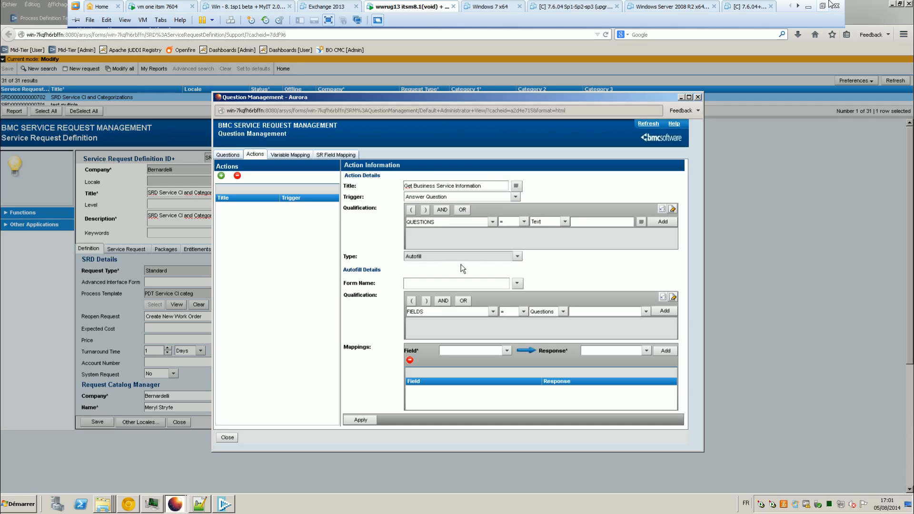
{"action": "left_click", "coordinate": [467, 234]}
{"action": "left_click", "coordinate": [517, 283]}
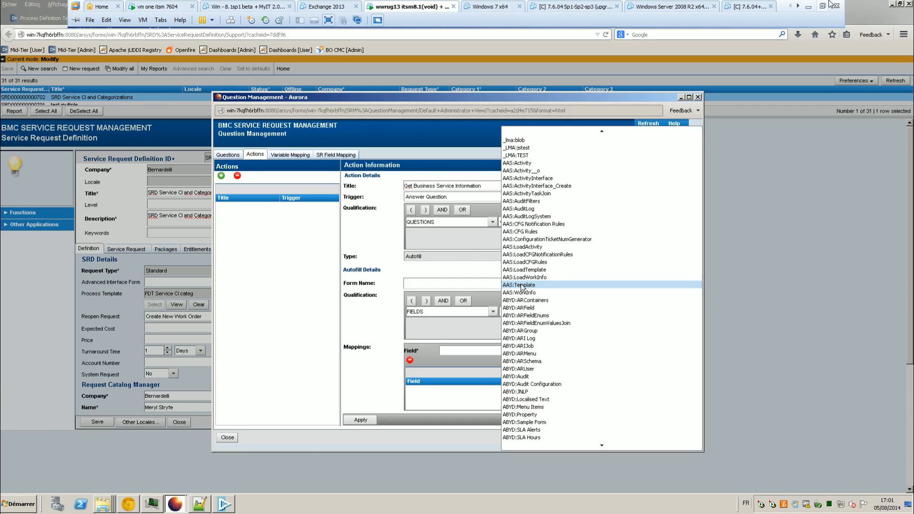
{"action": "left_click", "coordinate": [484, 284]}
{"action": "type", "text": "ZA"}
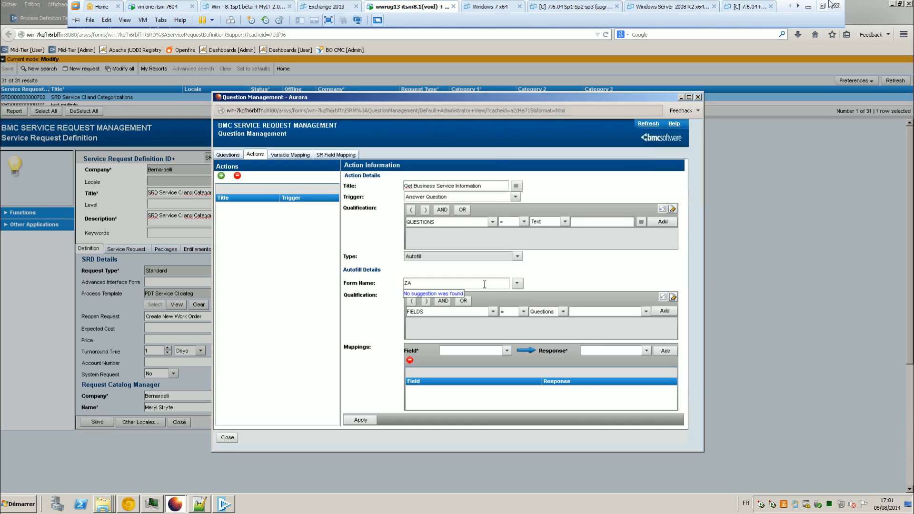
{"action": "type", "text": "AST:Bu"}
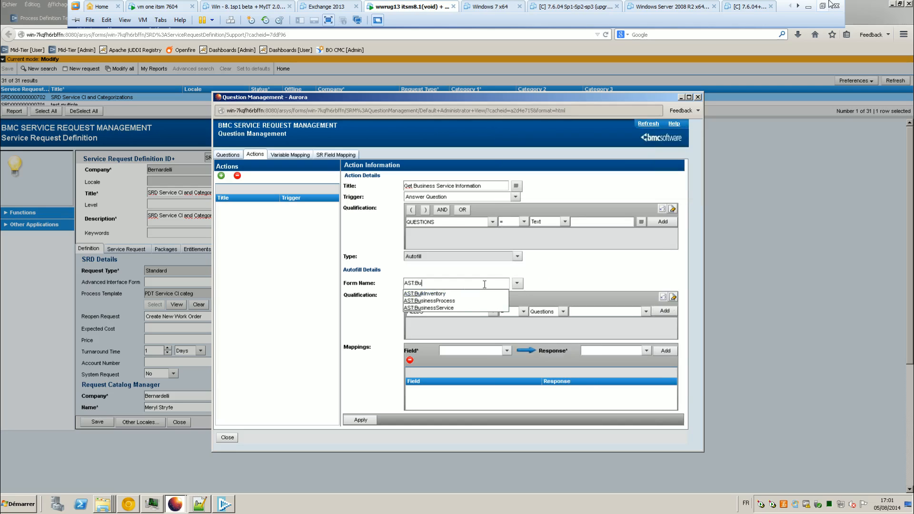
{"action": "left_click", "coordinate": [445, 308]}
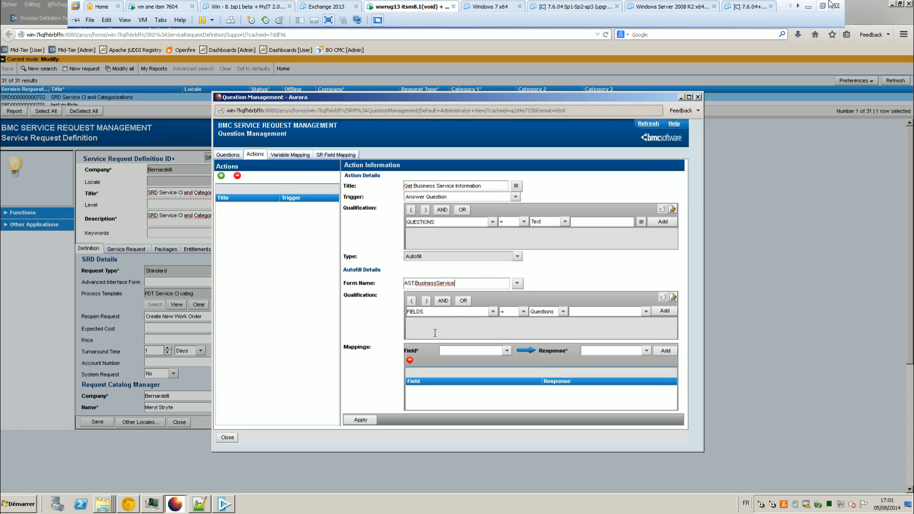
Step: Start a qualification condition on Reconciliation Identity, compared against a Questions value
{"action": "left_click", "coordinate": [493, 311]}
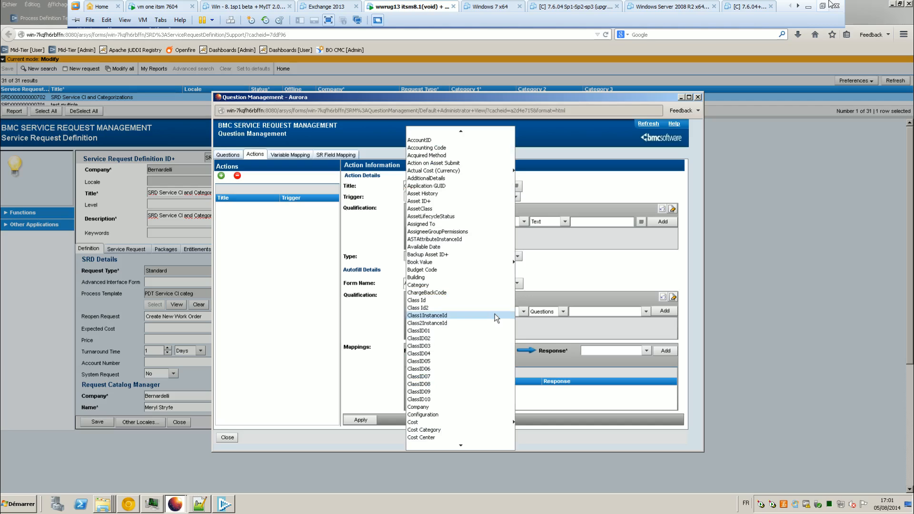
{"action": "scroll", "coordinate": [495, 315], "scroll_direction": "down", "scroll_amount": 10}
{"action": "left_click", "coordinate": [454, 345]}
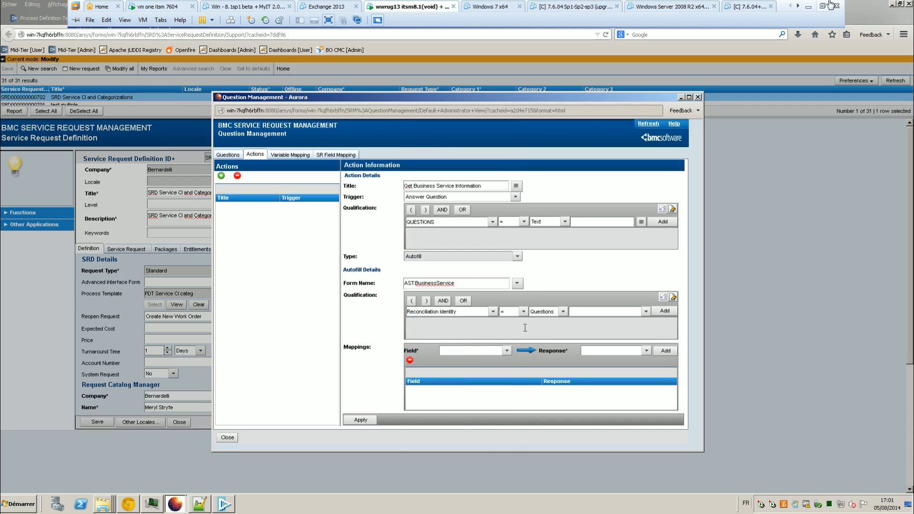
{"action": "left_click", "coordinate": [563, 312]}
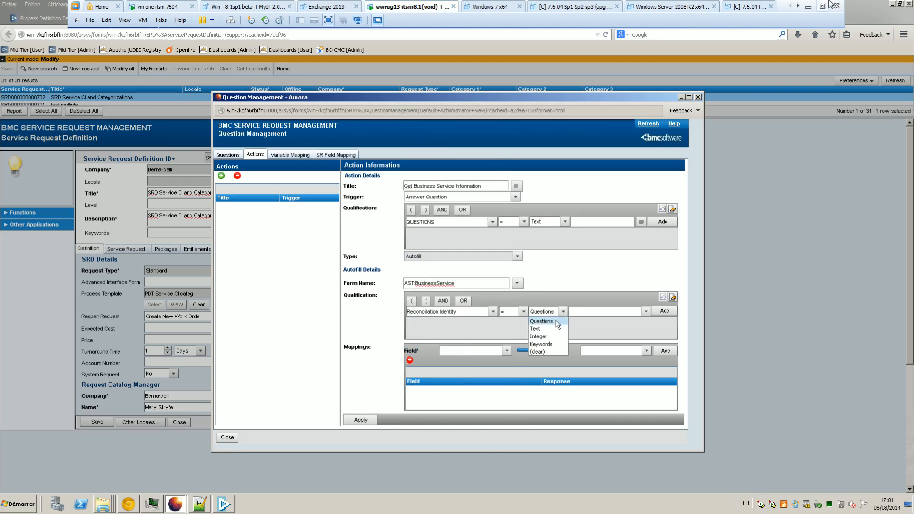
{"action": "left_click", "coordinate": [555, 321]}
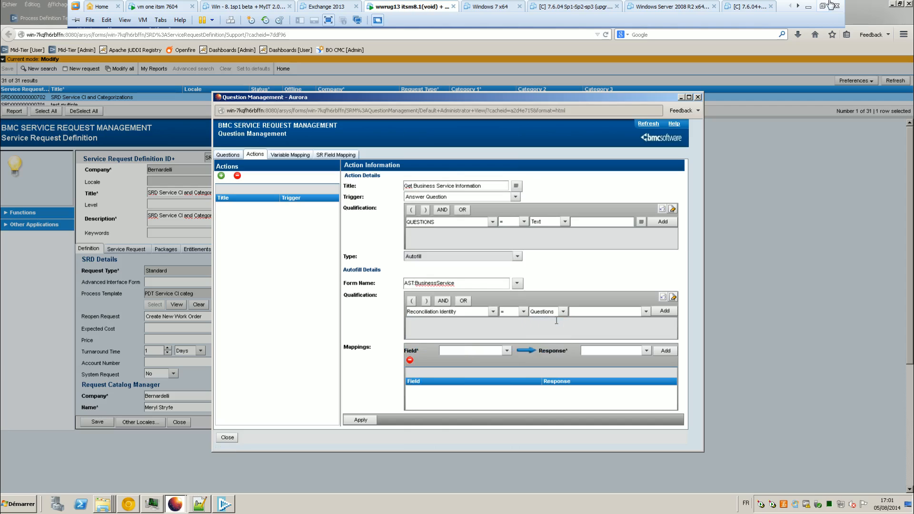
Step: Set the compared value to the Select your Service CI answer and add the condition
{"action": "left_click", "coordinate": [645, 311]}
{"action": "mouse_move", "coordinate": [622, 330]}
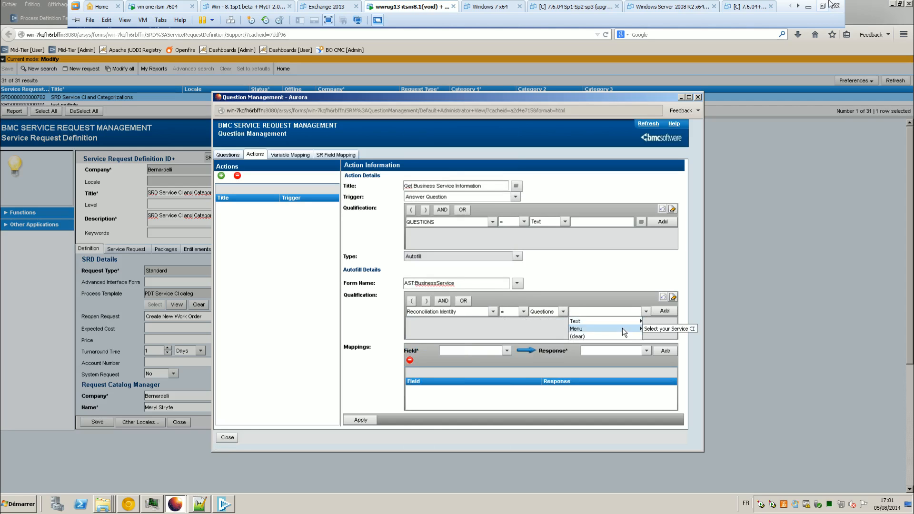
{"action": "left_click", "coordinate": [665, 329]}
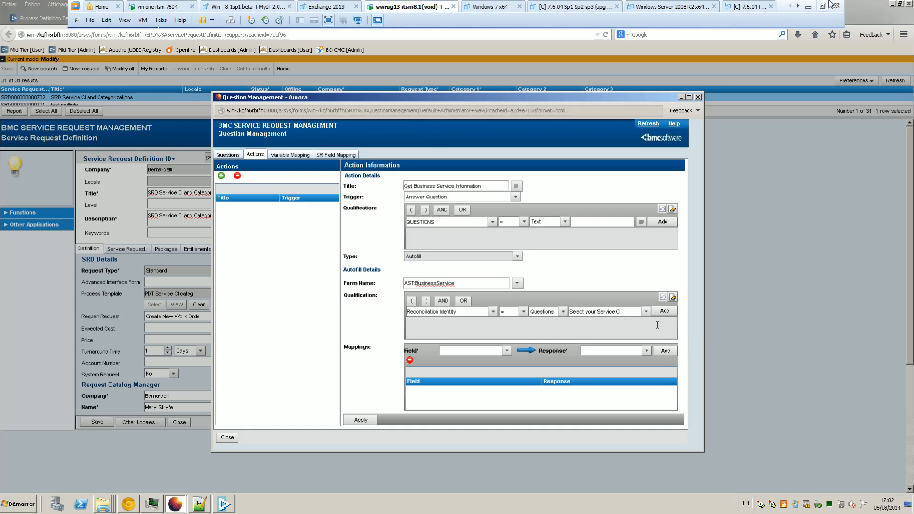
{"action": "left_click", "coordinate": [645, 311]}
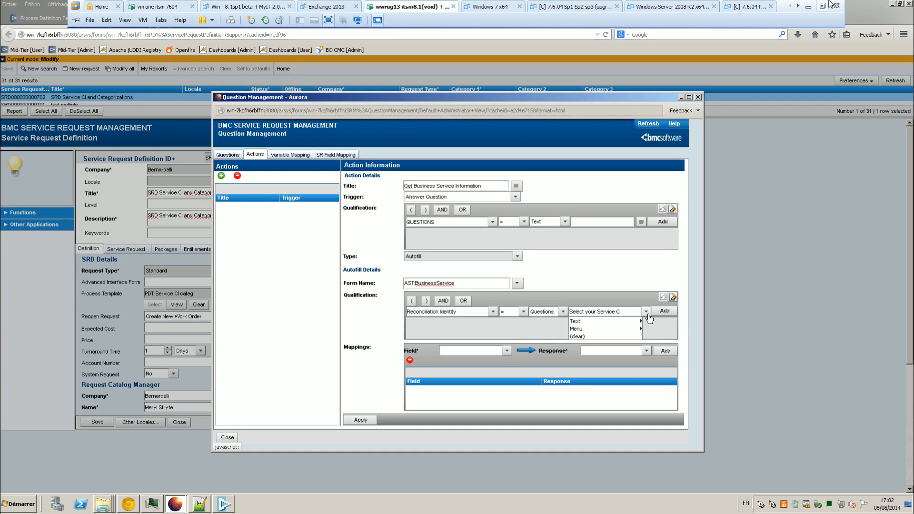
{"action": "mouse_move", "coordinate": [627, 322]}
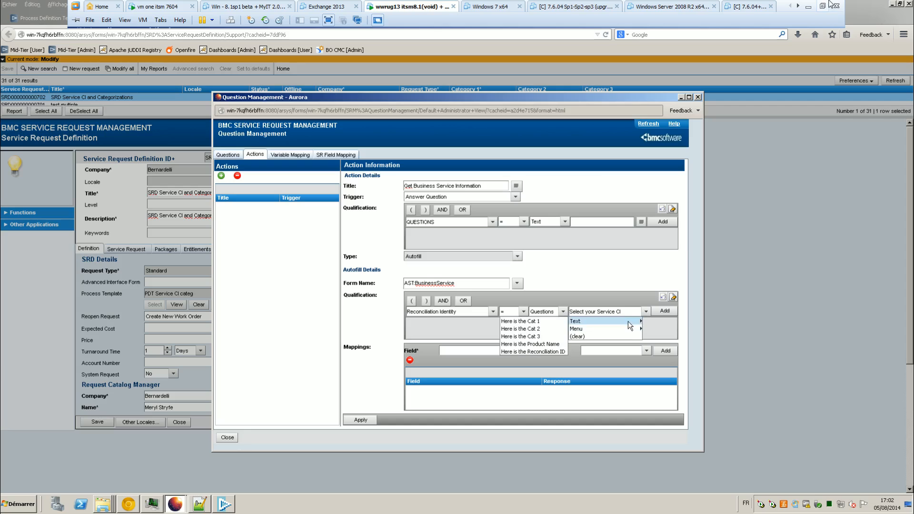
{"action": "left_click", "coordinate": [656, 329]}
{"action": "left_click", "coordinate": [664, 312]}
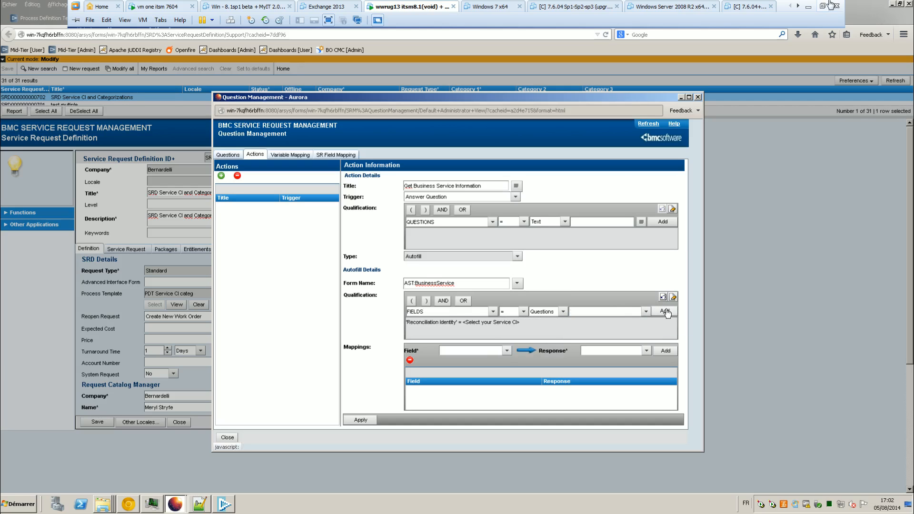
{"action": "left_click", "coordinate": [504, 351]}
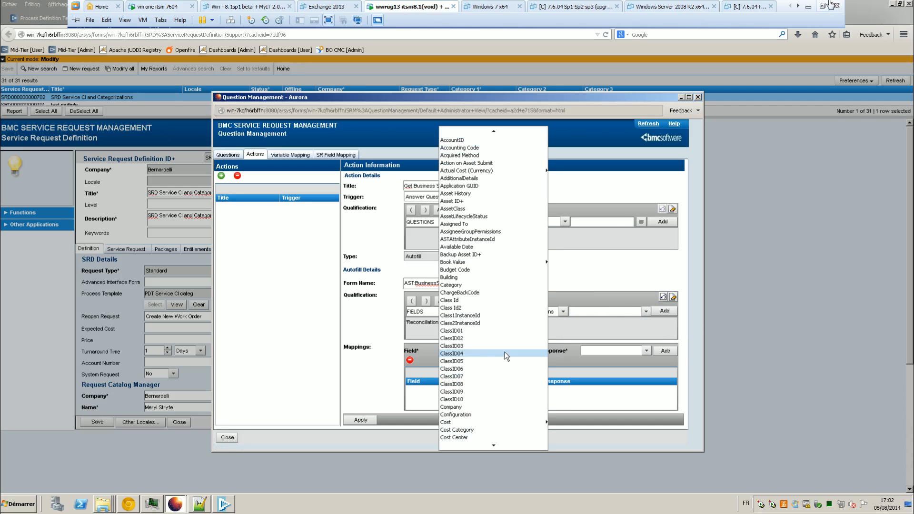
Step: Set the mapping response to the Here is the Cat 1 answer
{"action": "left_click", "coordinate": [629, 354]}
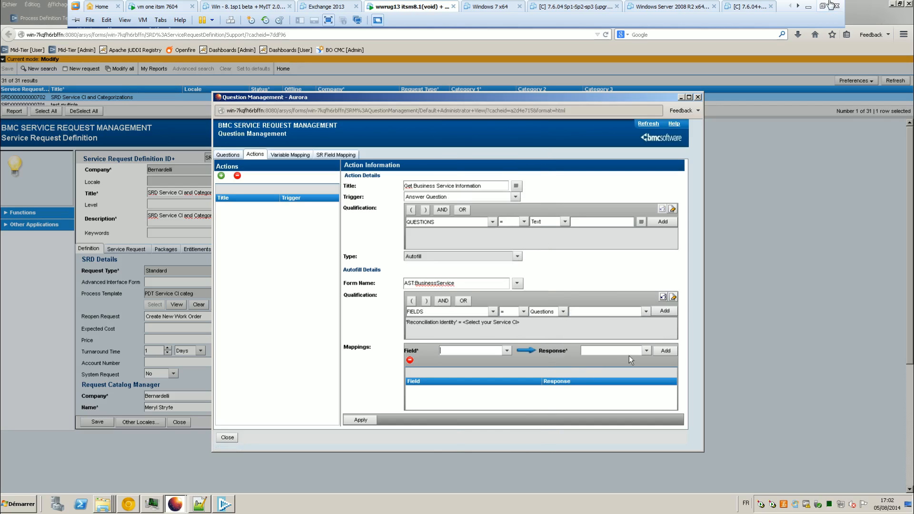
{"action": "mouse_move", "coordinate": [630, 358]}
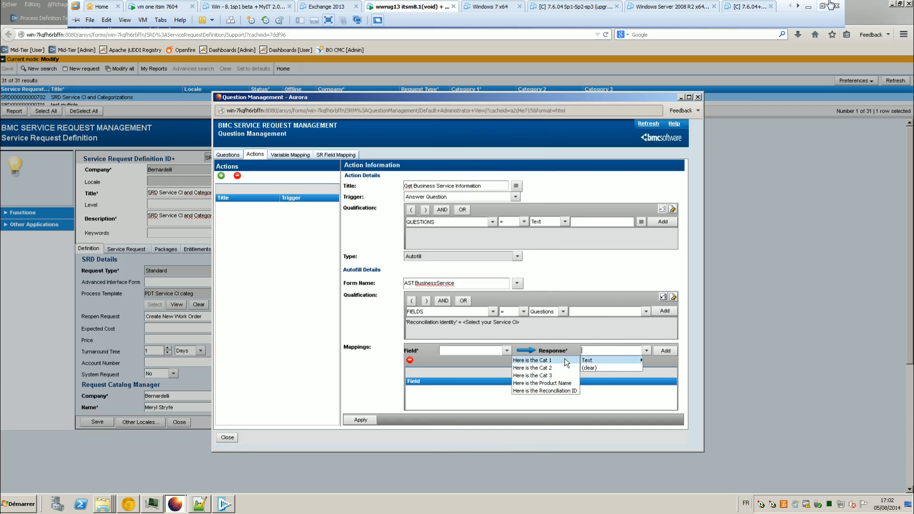
{"action": "left_click", "coordinate": [531, 360]}
Step: Search the target field list for a matching field, then bring Developer Studio forward
{"action": "left_click", "coordinate": [506, 350]}
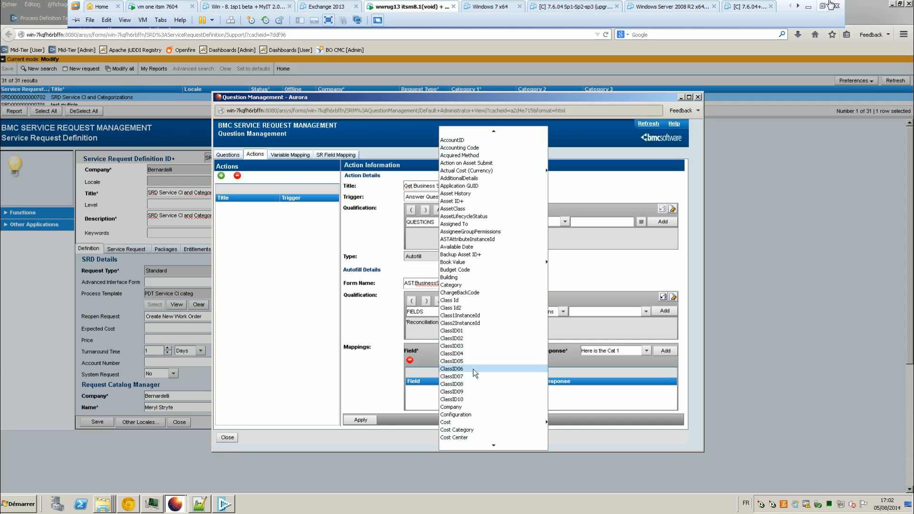
{"action": "scroll", "coordinate": [470, 376], "scroll_direction": "down", "scroll_amount": 1}
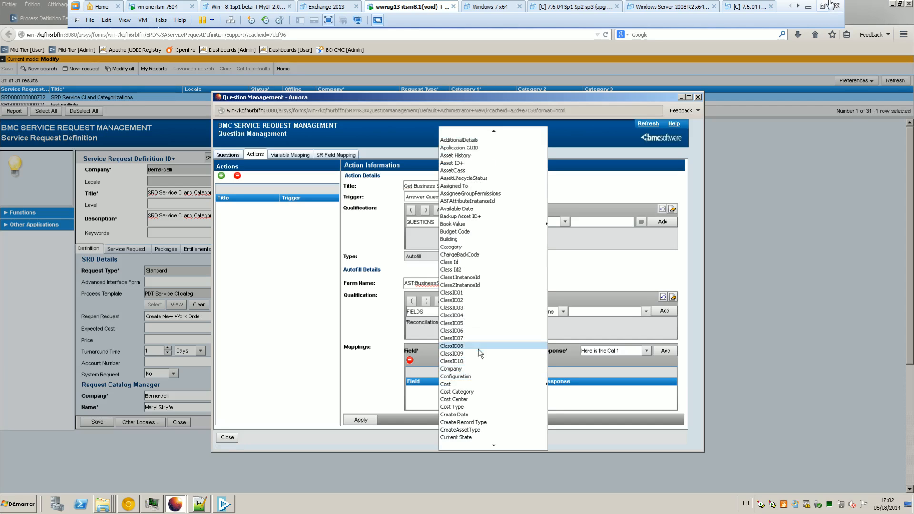
{"action": "scroll", "coordinate": [500, 404], "scroll_direction": "down", "scroll_amount": 10}
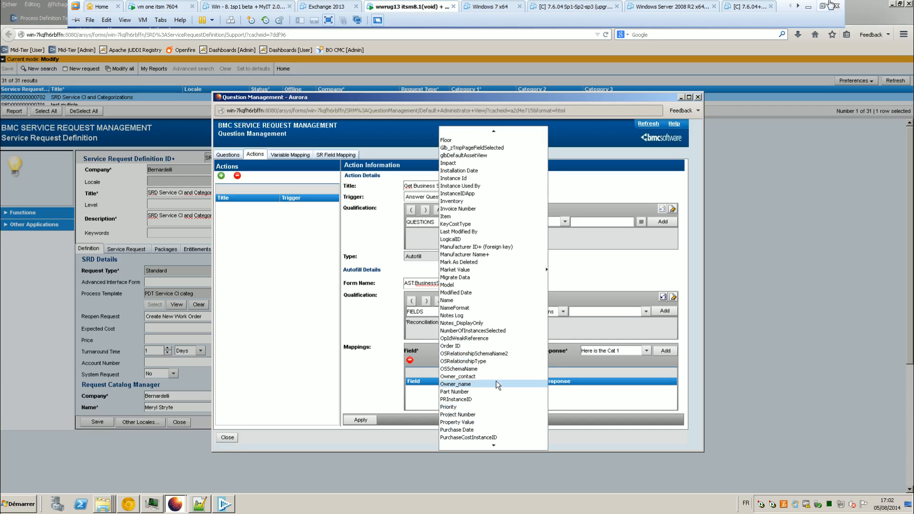
{"action": "left_click", "coordinate": [494, 445]}
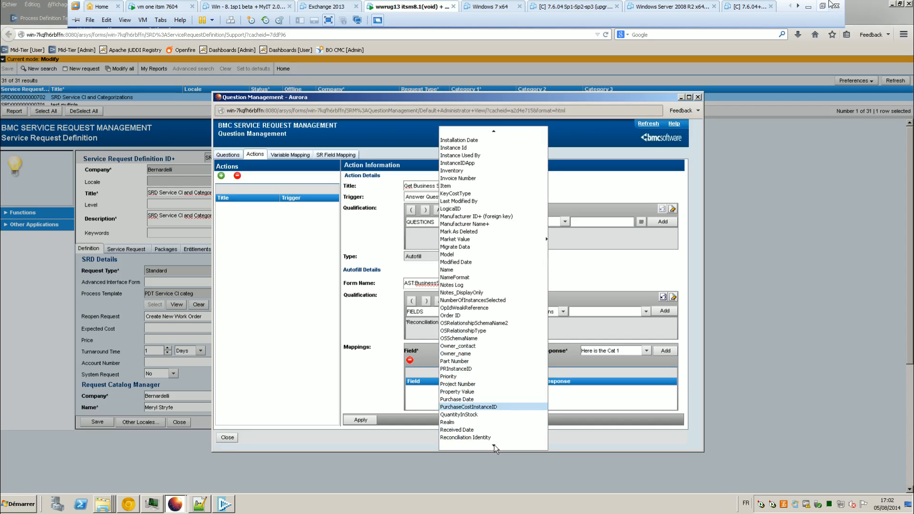
{"action": "left_click", "coordinate": [491, 132]}
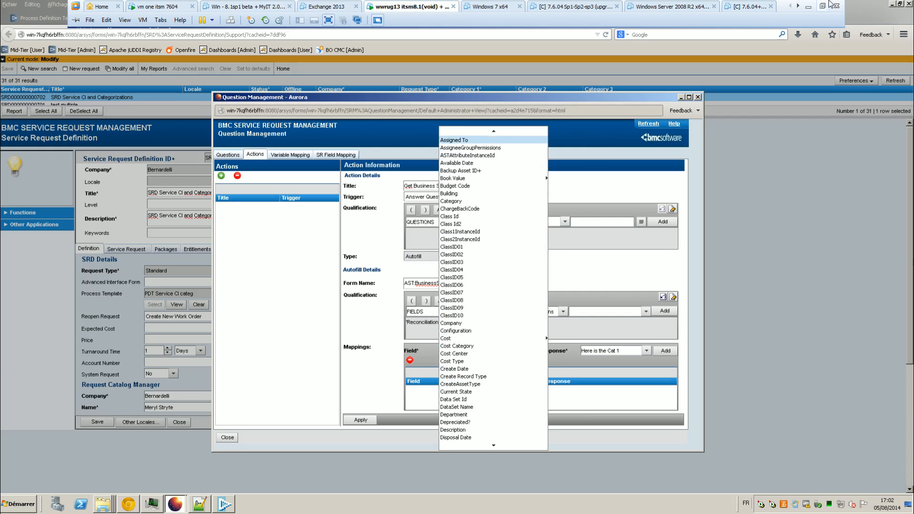
{"action": "left_click", "coordinate": [224, 503]}
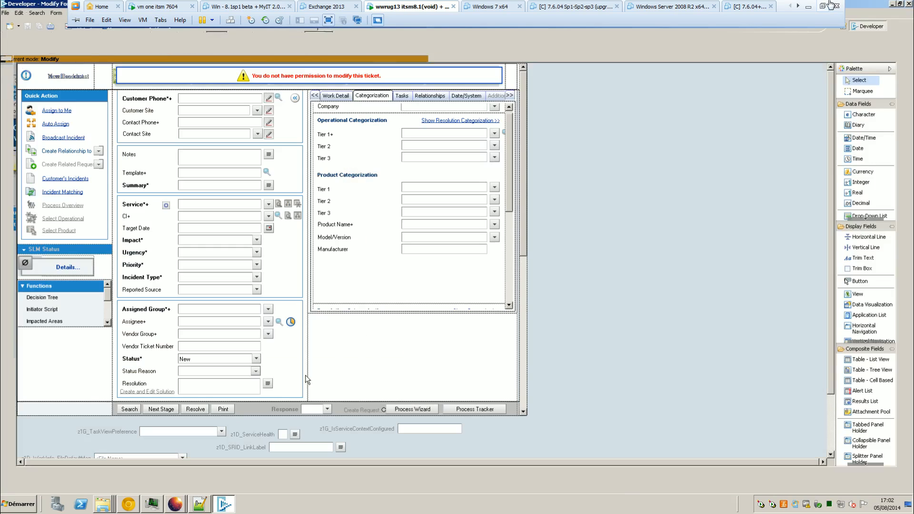
Step: Filter the server forms list to AST:BusinessService and open that form
{"action": "left_click", "coordinate": [905, 118]}
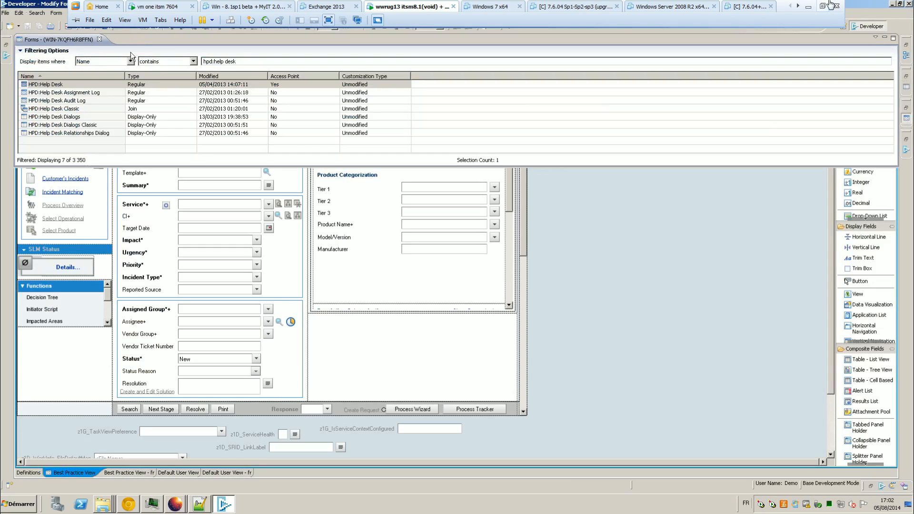
{"action": "triple_click", "coordinate": [238, 61]}
{"action": "type", "text": "AST:Business Service"}
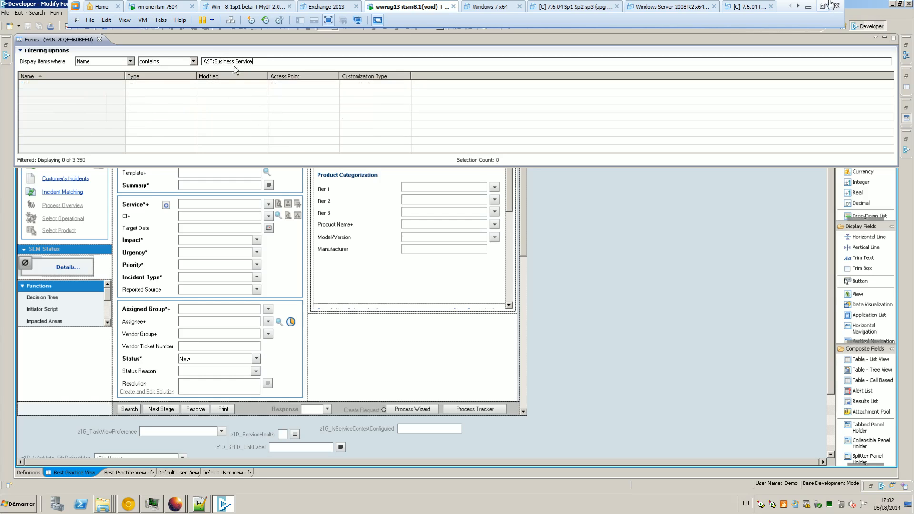
{"action": "key", "text": "ctrl+Left"}
{"action": "key", "text": "BackSpace"}
{"action": "double_click", "coordinate": [105, 84]}
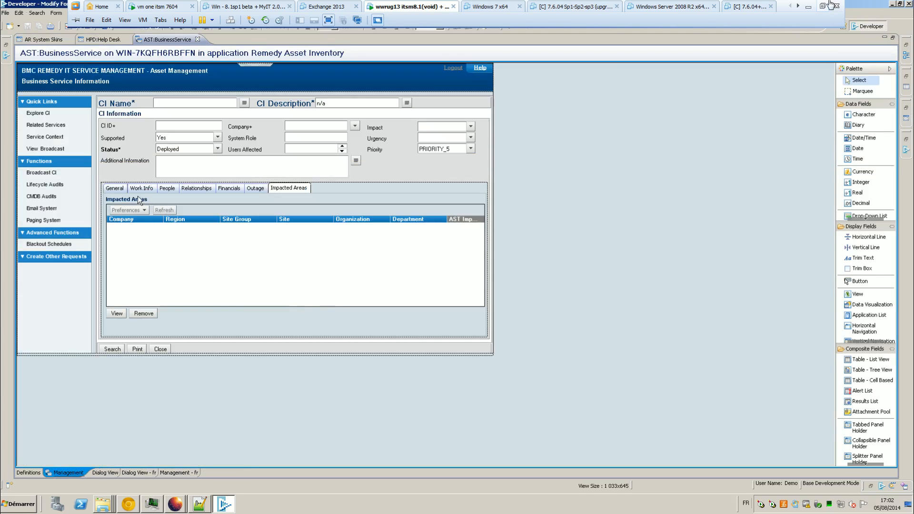
Step: Read the Tier 1–3 database names (Category, Type, Item), then return to Question Management
{"action": "double_click", "coordinate": [173, 207]}
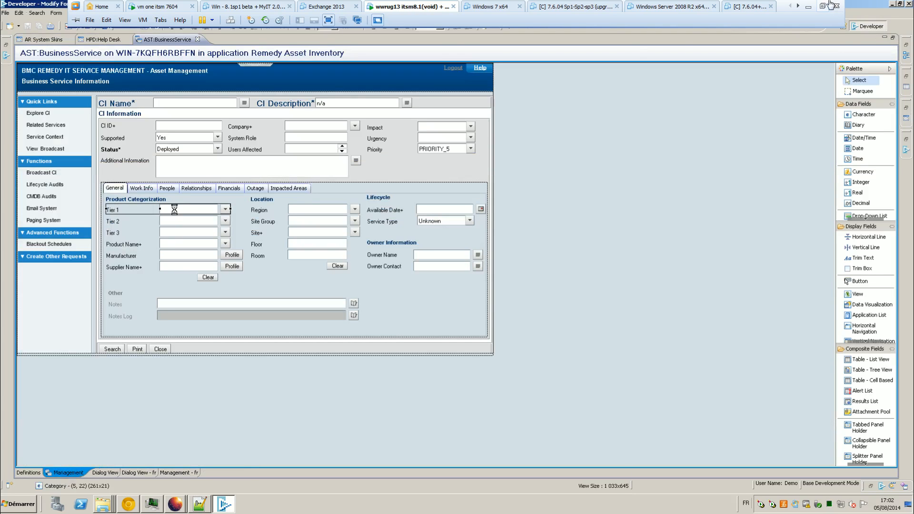
{"action": "left_click", "coordinate": [642, 142]}
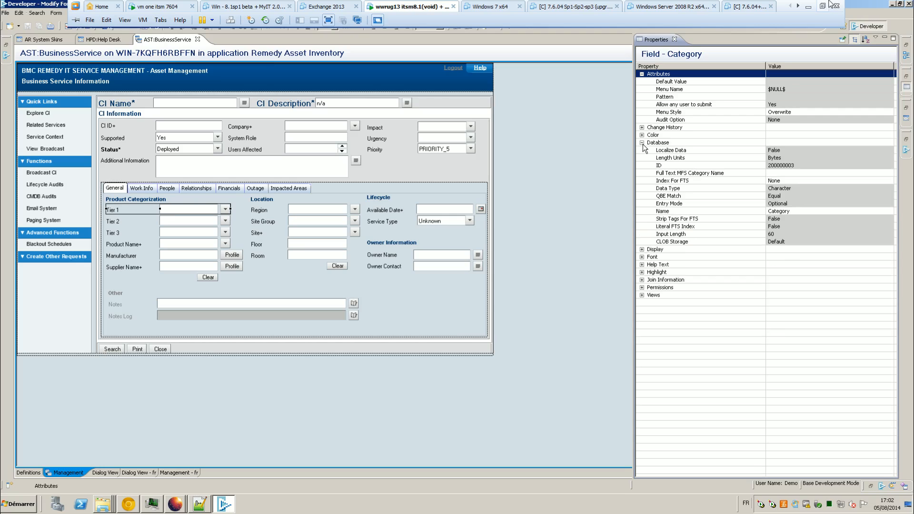
{"action": "left_click", "coordinate": [642, 249]}
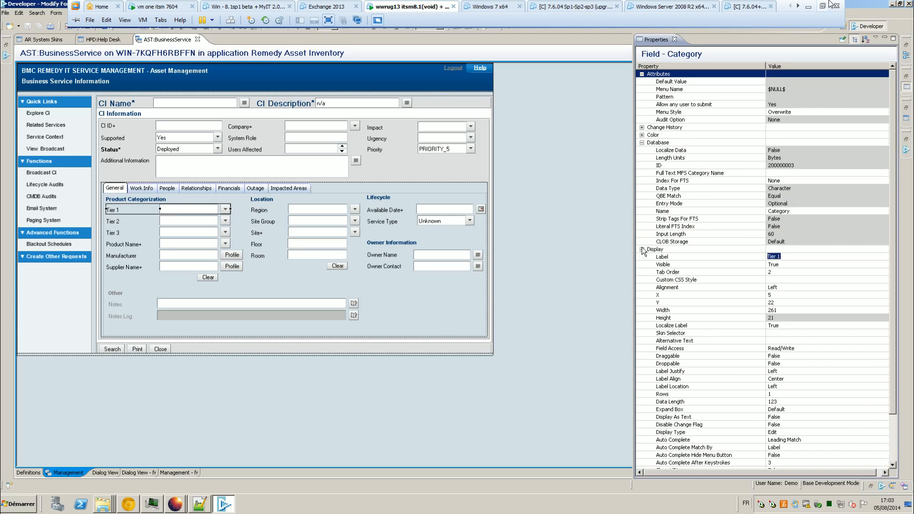
{"action": "left_click", "coordinate": [864, 41]}
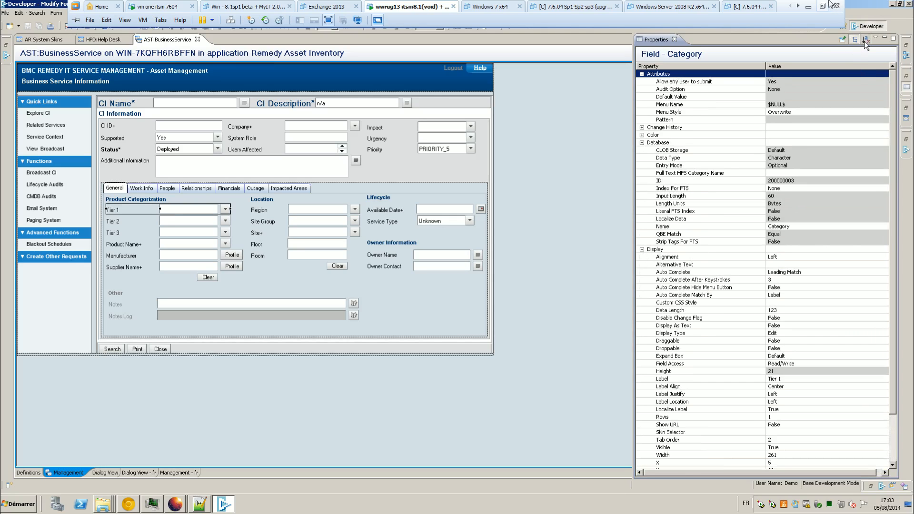
{"action": "left_click", "coordinate": [184, 220]}
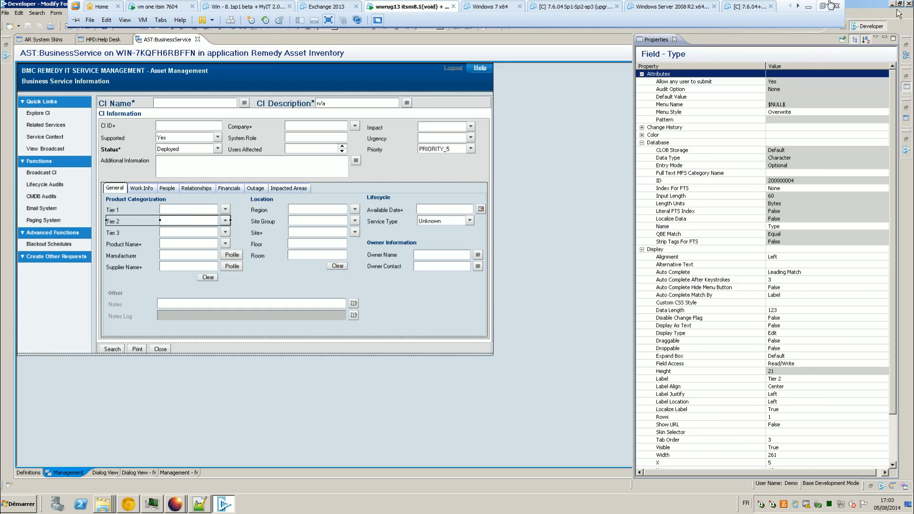
{"action": "left_click", "coordinate": [172, 232]}
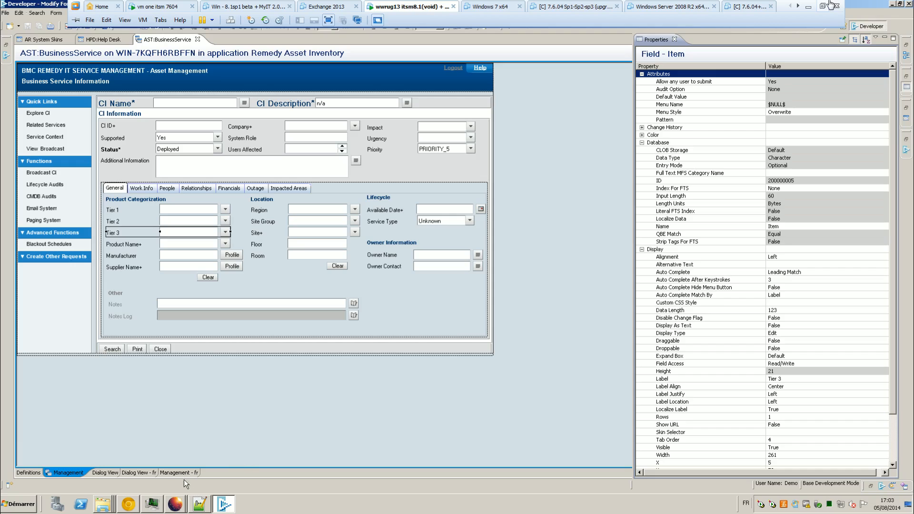
{"action": "left_click", "coordinate": [174, 503]}
{"action": "left_click", "coordinate": [186, 493]}
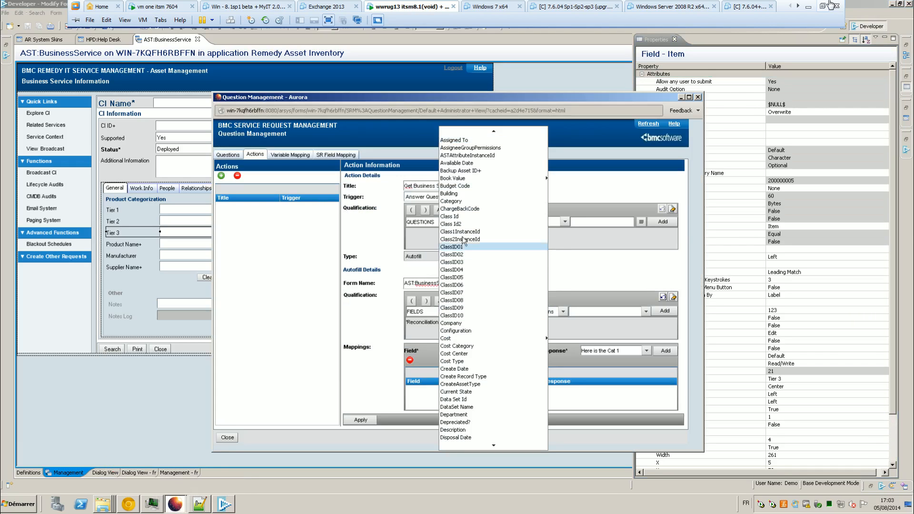
Step: Try mapping Category to Here is the Cat 1; a required-fields error blocks it
{"action": "left_click", "coordinate": [473, 201]}
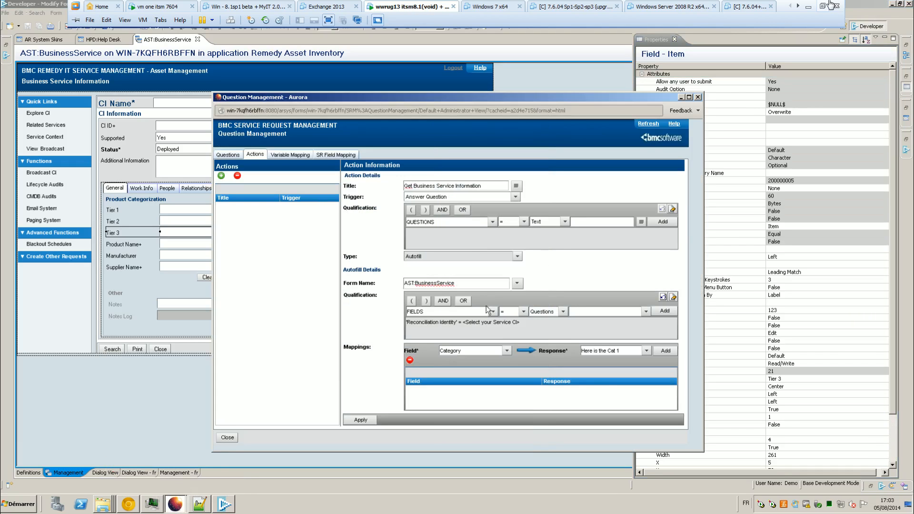
{"action": "left_click", "coordinate": [664, 351]}
{"action": "key", "text": "Return"}
{"action": "left_click", "coordinate": [647, 353]}
{"action": "mouse_move", "coordinate": [611, 362]}
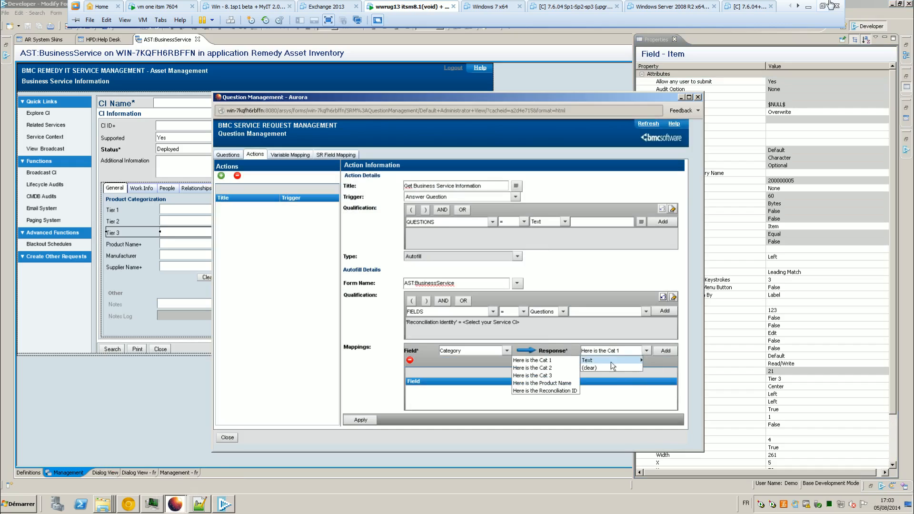
{"action": "left_click", "coordinate": [554, 362]}
{"action": "left_click", "coordinate": [664, 351]}
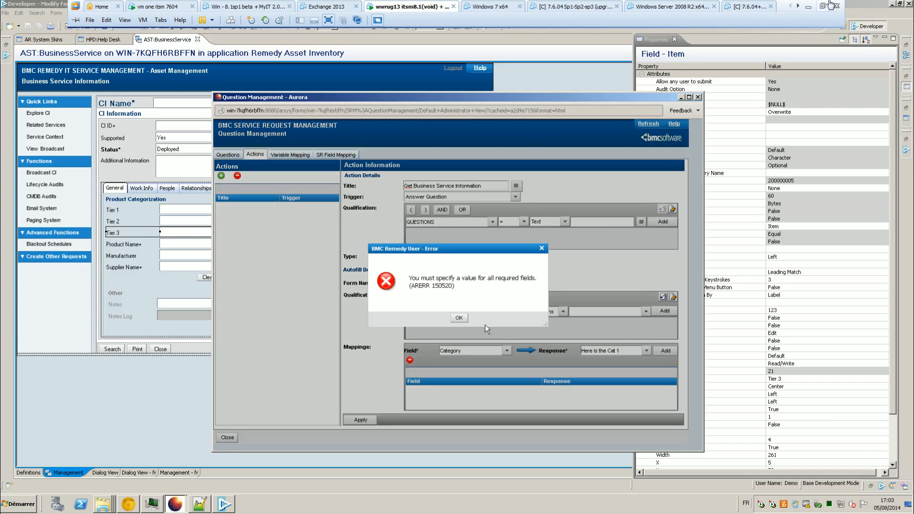
{"action": "left_click", "coordinate": [463, 320]}
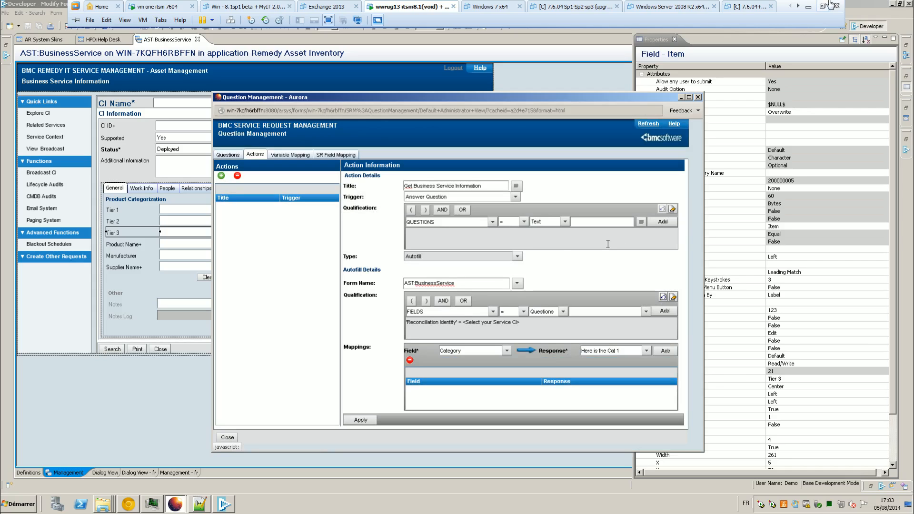
Step: Add the qualification Select your Service CI != $NULL$, then add the Category → Cat 1 mapping
{"action": "left_click", "coordinate": [492, 222]}
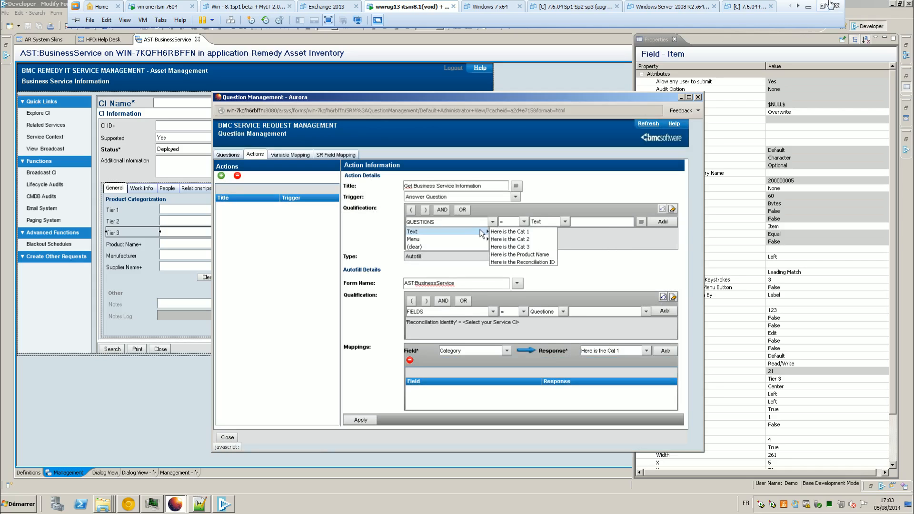
{"action": "left_click", "coordinate": [504, 240]}
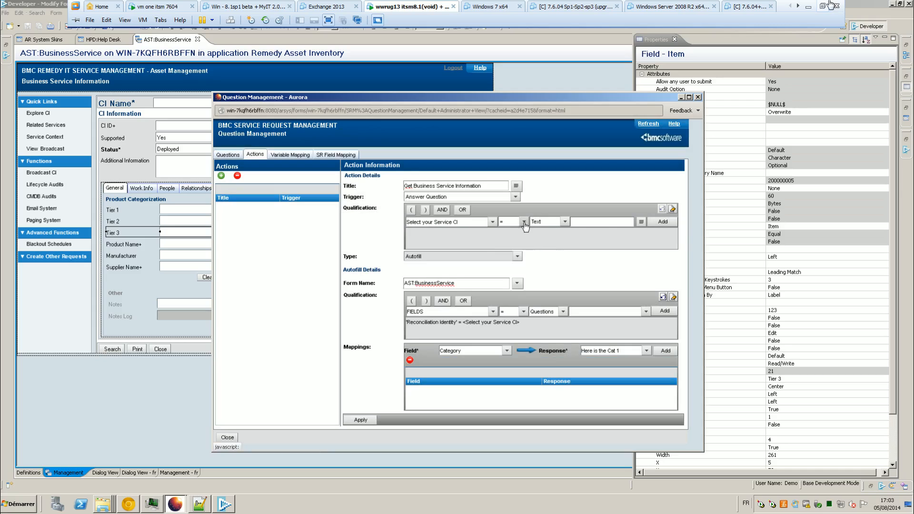
{"action": "left_click", "coordinate": [523, 222]}
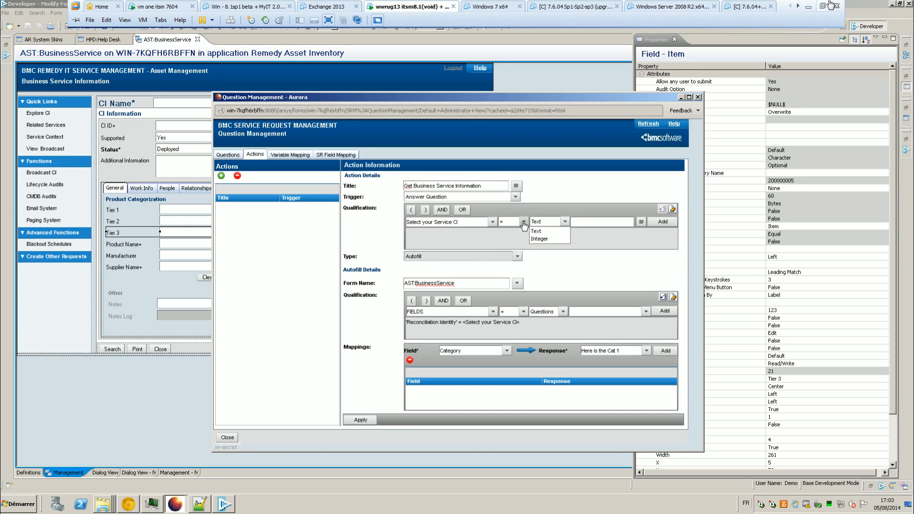
{"action": "left_click", "coordinate": [503, 238]}
{"action": "left_click", "coordinate": [565, 222]}
{"action": "left_click", "coordinate": [541, 246]}
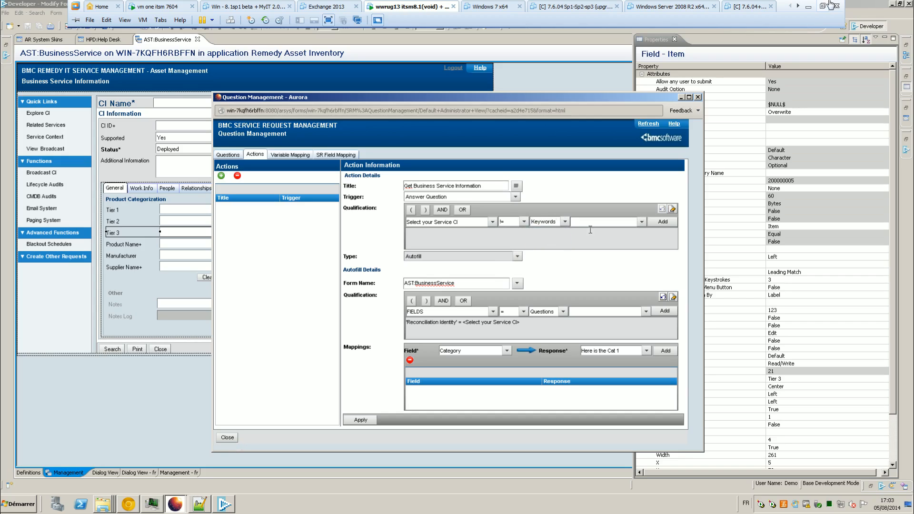
{"action": "left_click", "coordinate": [641, 221]}
{"action": "left_click", "coordinate": [623, 232]}
{"action": "left_click", "coordinate": [663, 221]}
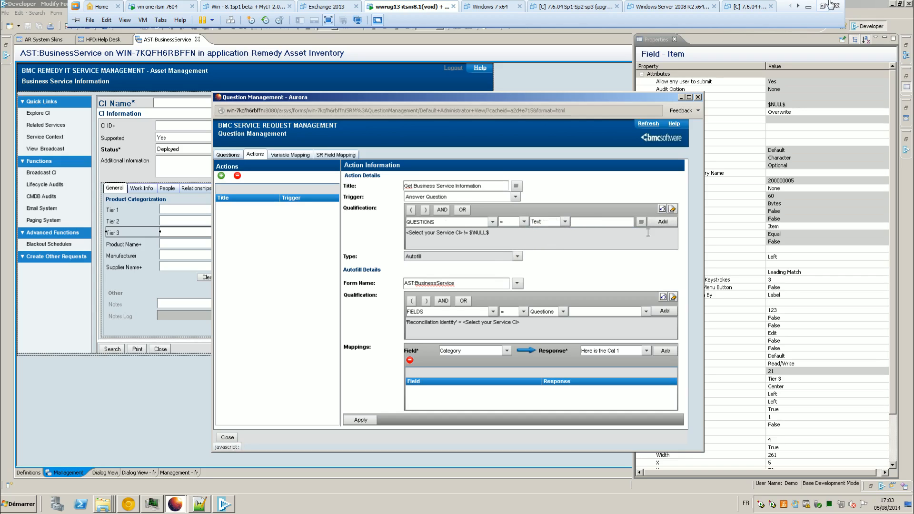
{"action": "left_click", "coordinate": [665, 351]}
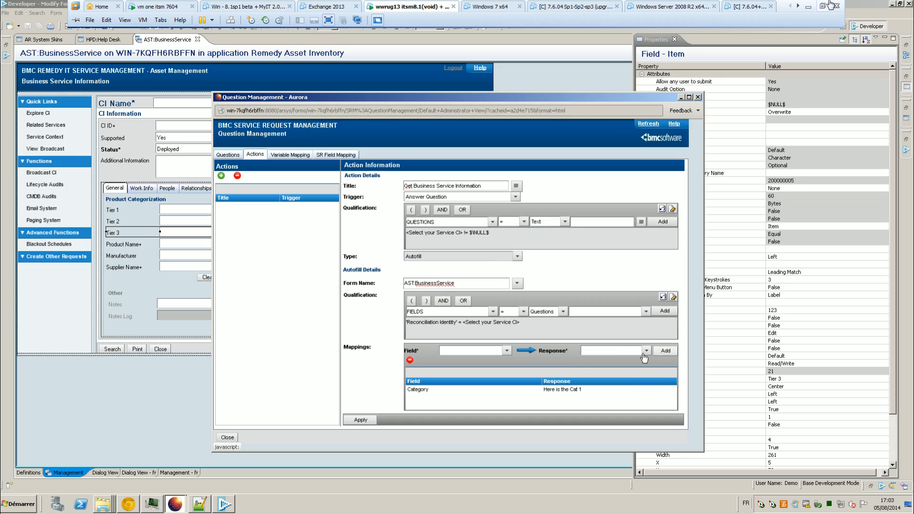
Step: Add the mapping Type → Here is the Cat 2
{"action": "left_click_drag", "start_coordinate": [451, 97], "coordinate": [444, 64]}
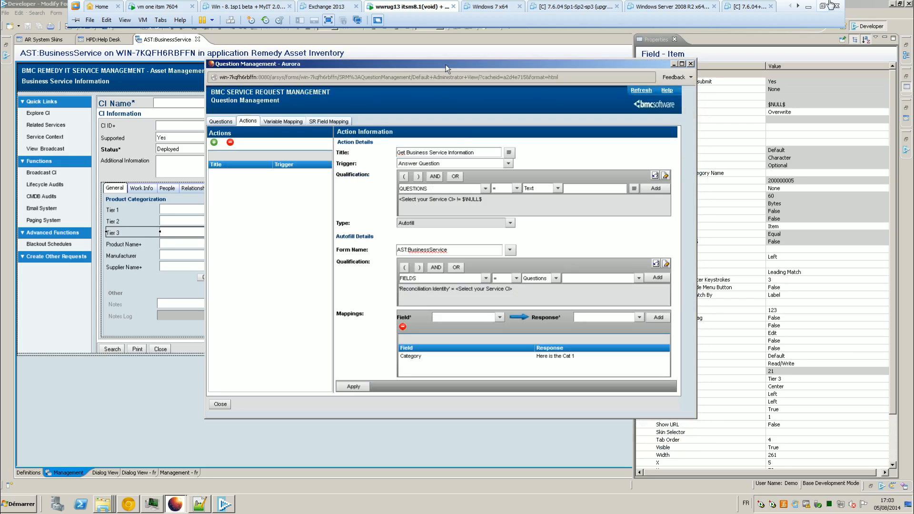
{"action": "left_click", "coordinate": [495, 317]}
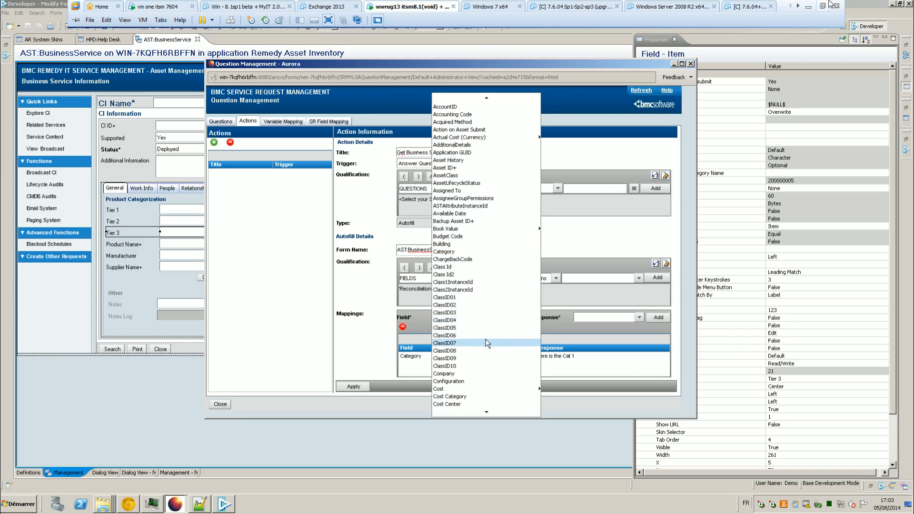
{"action": "scroll", "coordinate": [486, 339], "scroll_direction": "down", "scroll_amount": 10}
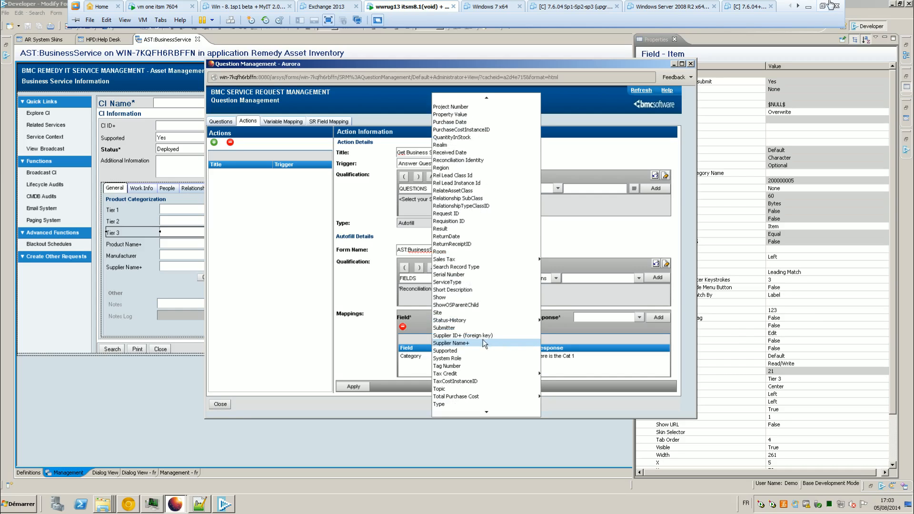
{"action": "left_click", "coordinate": [456, 405]}
{"action": "left_click", "coordinate": [640, 317]}
{"action": "mouse_move", "coordinate": [619, 326]}
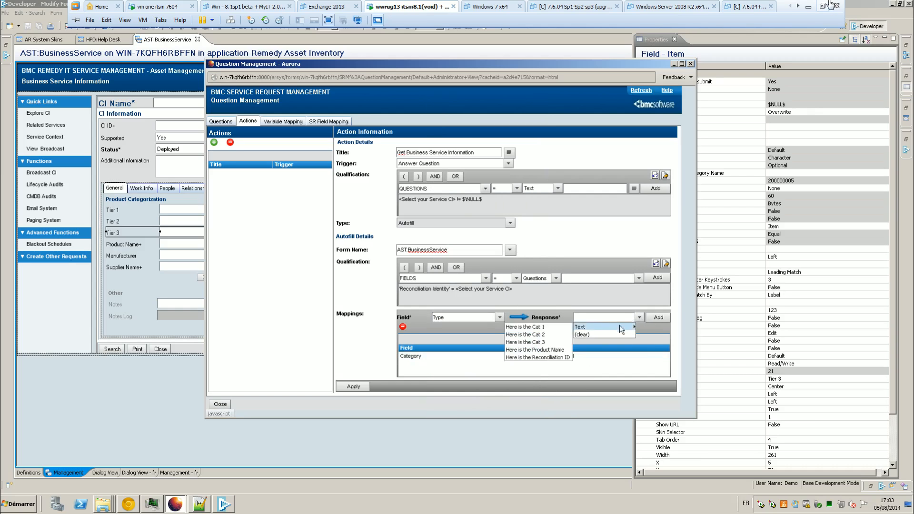
{"action": "left_click", "coordinate": [548, 334]}
{"action": "left_click", "coordinate": [658, 317]}
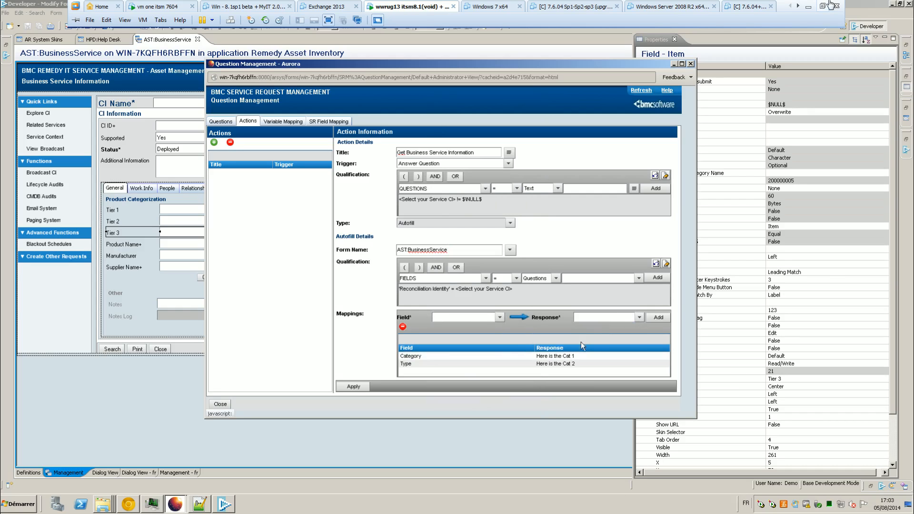
Step: Add the mapping Item → Here is the Cat 3
{"action": "left_click", "coordinate": [501, 318]}
{"action": "key", "text": "i"}
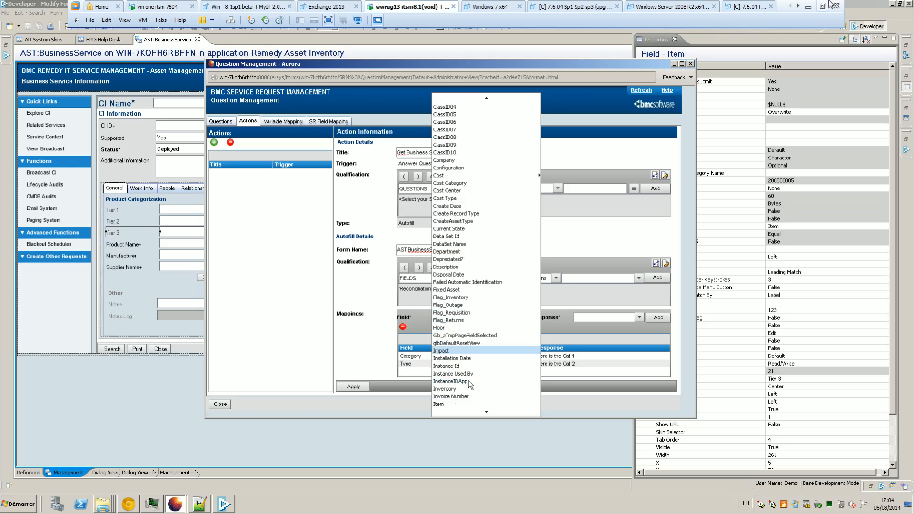
{"action": "left_click", "coordinate": [455, 403]}
{"action": "left_click", "coordinate": [639, 318]}
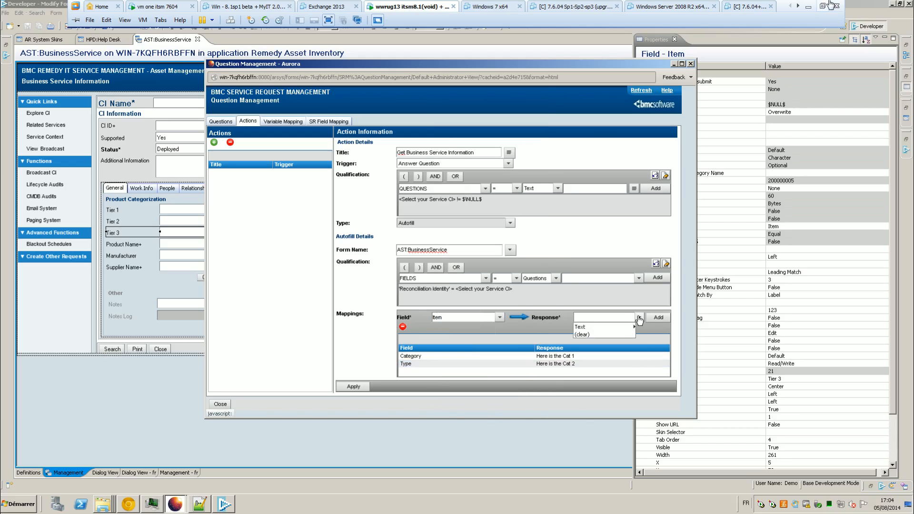
{"action": "mouse_move", "coordinate": [613, 329]}
{"action": "left_click", "coordinate": [547, 342]}
{"action": "left_click", "coordinate": [648, 319]}
Step: In the designer, show the Product Name field's database properties
{"action": "left_click", "coordinate": [145, 389]}
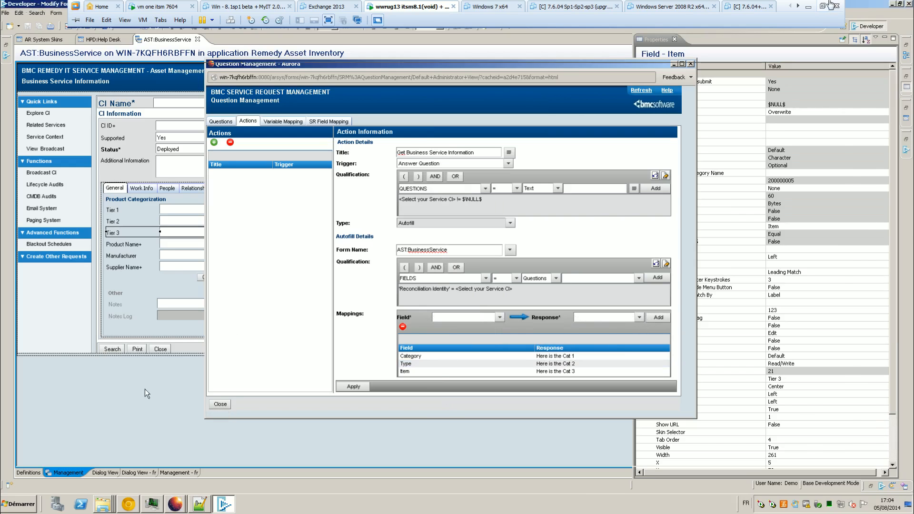
{"action": "left_click", "coordinate": [162, 244]}
{"action": "left_click", "coordinate": [641, 142]}
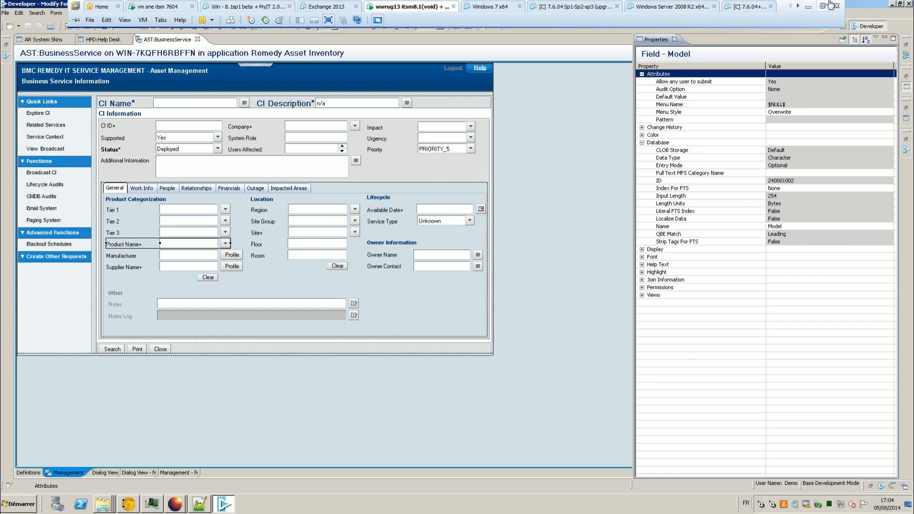
Step: Back in Question Management, add the mapping Model → Here is the Product Name
{"action": "left_click", "coordinate": [175, 504]}
{"action": "left_click", "coordinate": [224, 485]}
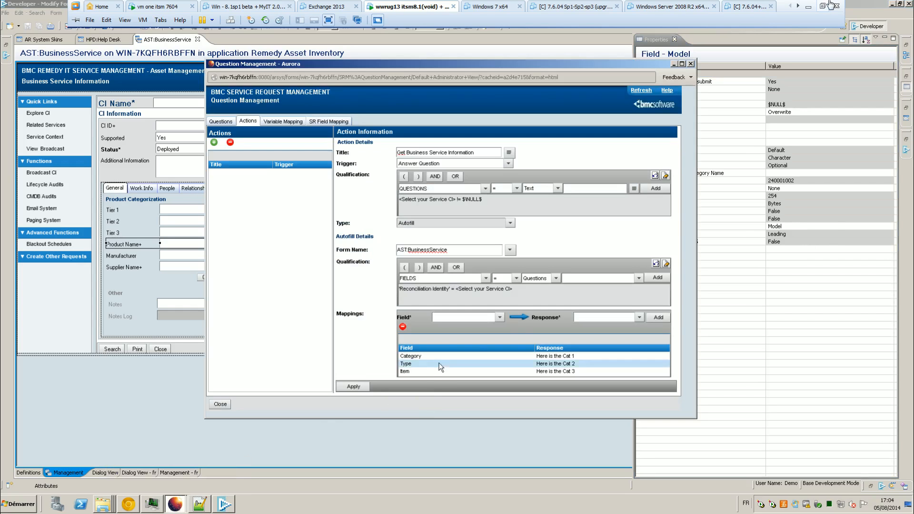
{"action": "left_click", "coordinate": [499, 317]}
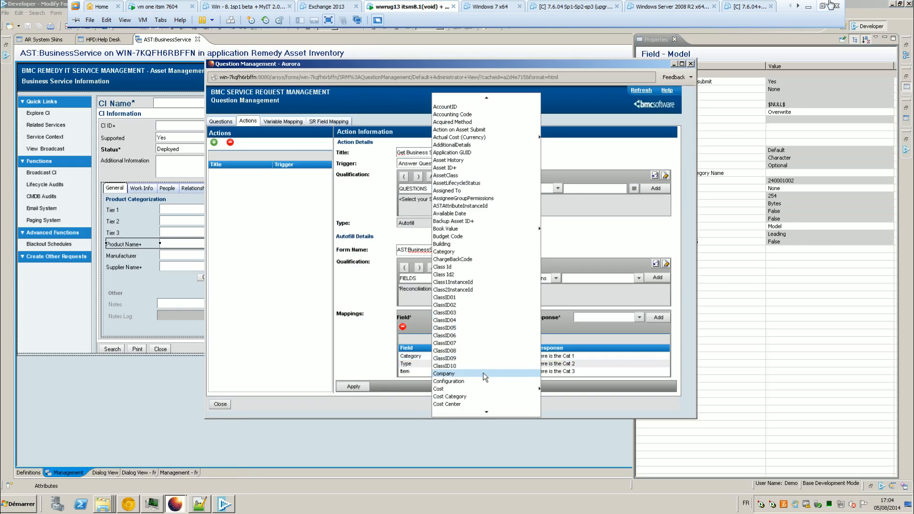
{"action": "scroll", "coordinate": [484, 373], "scroll_direction": "down", "scroll_amount": 6}
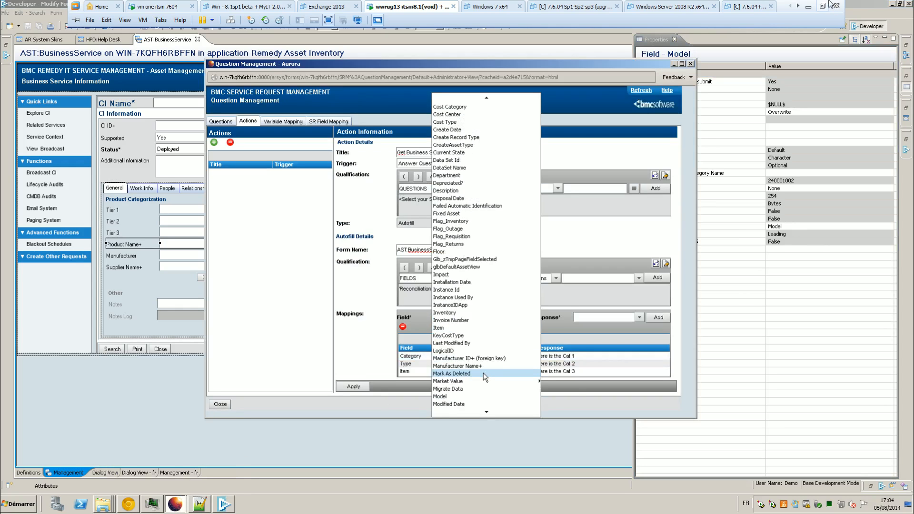
{"action": "left_click", "coordinate": [465, 397]}
{"action": "left_click", "coordinate": [639, 317]}
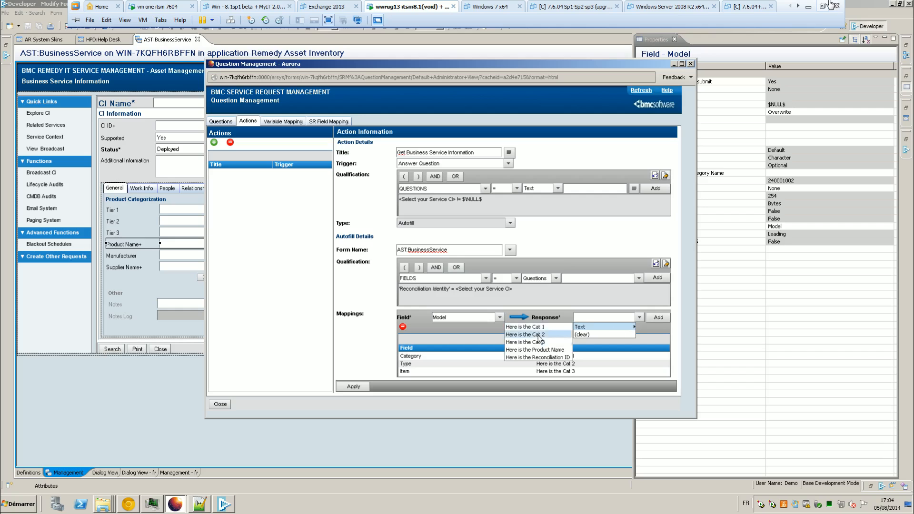
{"action": "left_click", "coordinate": [566, 348]}
{"action": "left_click", "coordinate": [649, 319]}
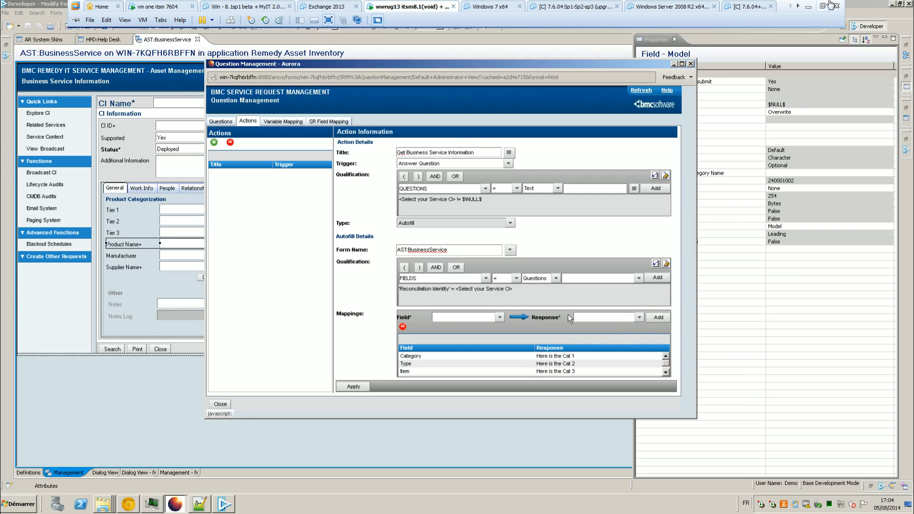
Step: Add the mapping Reconciliation Identity → Here is the Reconciliation ID
{"action": "left_click", "coordinate": [499, 317]}
{"action": "scroll", "coordinate": [477, 336], "scroll_direction": "down", "scroll_amount": 10}
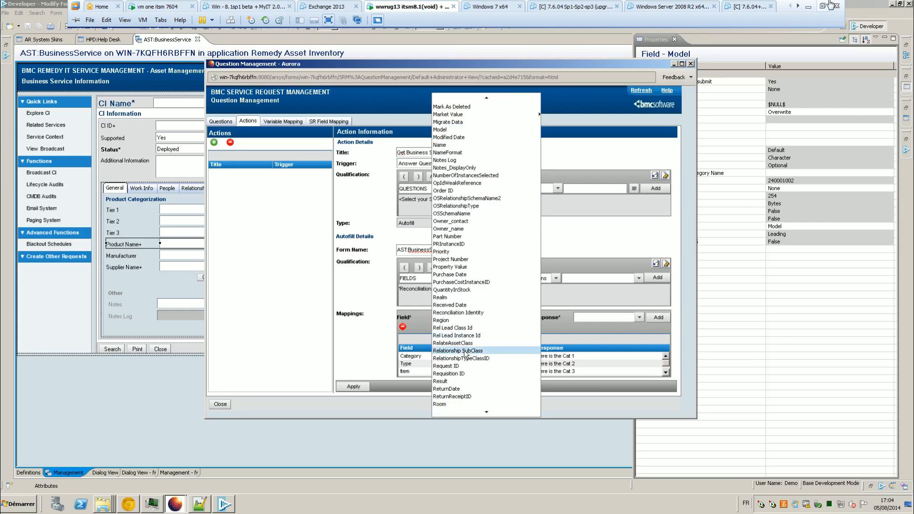
{"action": "left_click", "coordinate": [477, 312]}
{"action": "left_click", "coordinate": [639, 318]}
{"action": "mouse_move", "coordinate": [615, 327]}
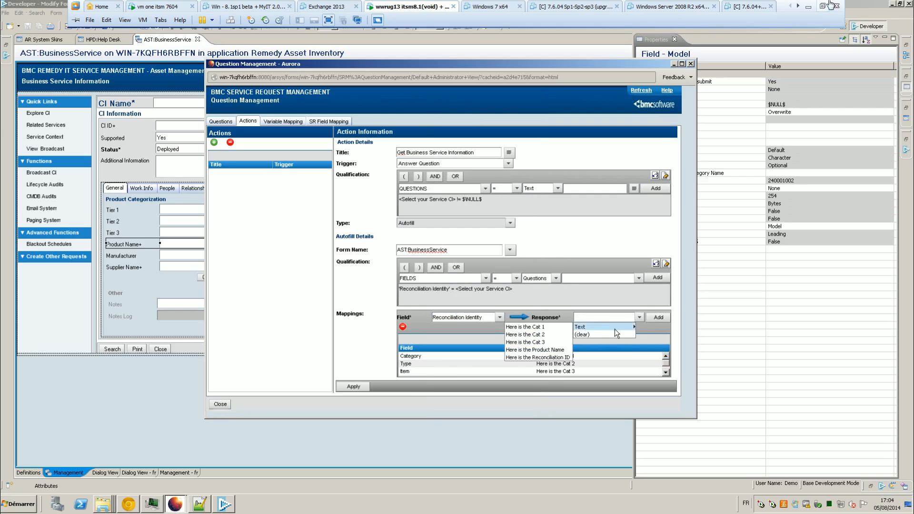
{"action": "left_click", "coordinate": [537, 357]}
{"action": "left_click", "coordinate": [657, 317]}
Step: Apply the Get Business Service Information action to save it
{"action": "left_click", "coordinate": [666, 373]}
{"action": "left_click", "coordinate": [666, 372]}
{"action": "scroll", "coordinate": [665, 371], "scroll_direction": "up", "scroll_amount": 3}
{"action": "left_click", "coordinate": [352, 388]}
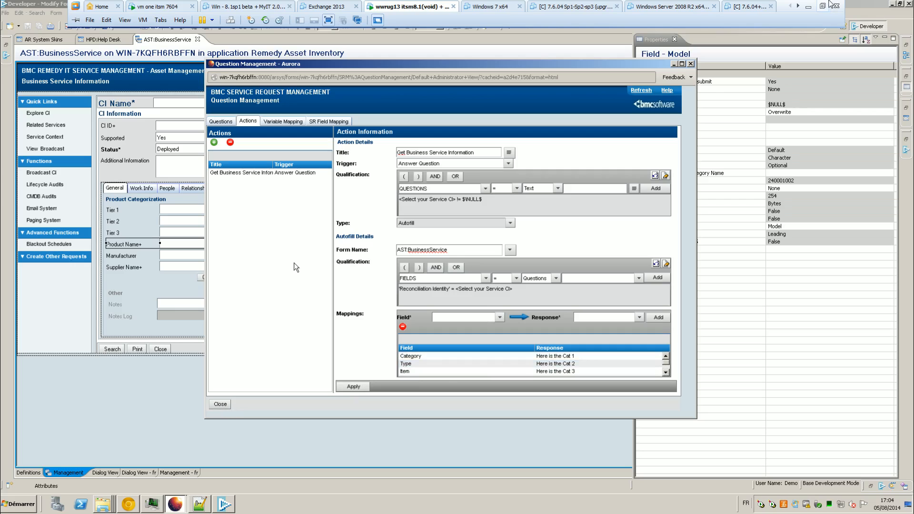
Step: Widen the Title column and review the autofill qualification expression
{"action": "mouse_move", "coordinate": [272, 167]}
{"action": "left_mouse_down"}
{"action": "mouse_move", "coordinate": [297, 166]}
{"action": "mouse_move", "coordinate": [262, 167]}
{"action": "left_mouse_up"}
{"action": "left_click", "coordinate": [639, 279]}
{"action": "left_click", "coordinate": [488, 301]}
Step: Close Question Management and return to the SRD Service CI and Categorizations form
{"action": "left_click", "coordinate": [221, 407]}
{"action": "left_click", "coordinate": [224, 404]}
{"action": "left_click", "coordinate": [152, 504]}
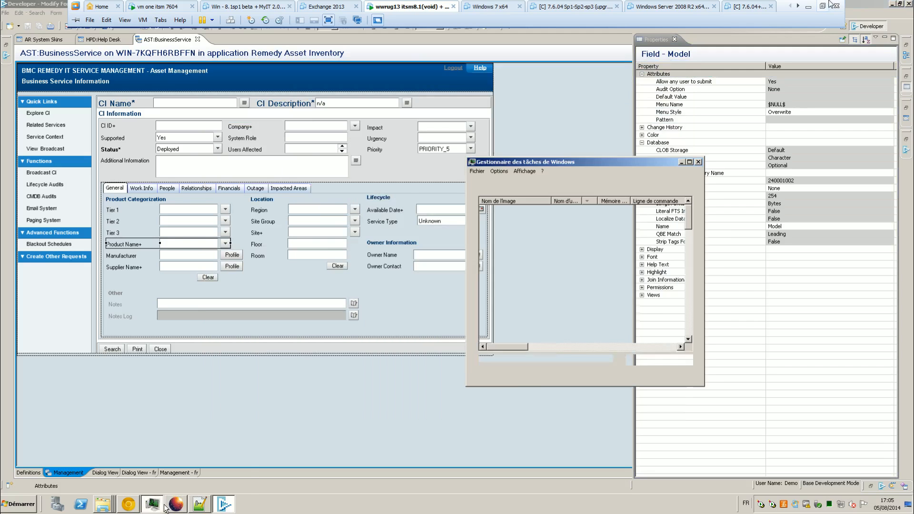
{"action": "left_click", "coordinate": [176, 505]}
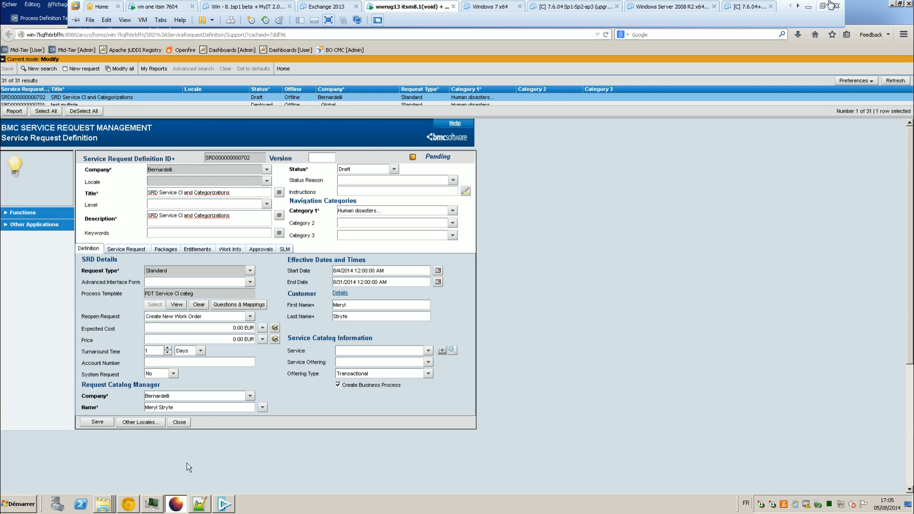
Step: Review the SRD's question actions and variable mappings, then close the window
{"action": "left_click", "coordinate": [252, 306]}
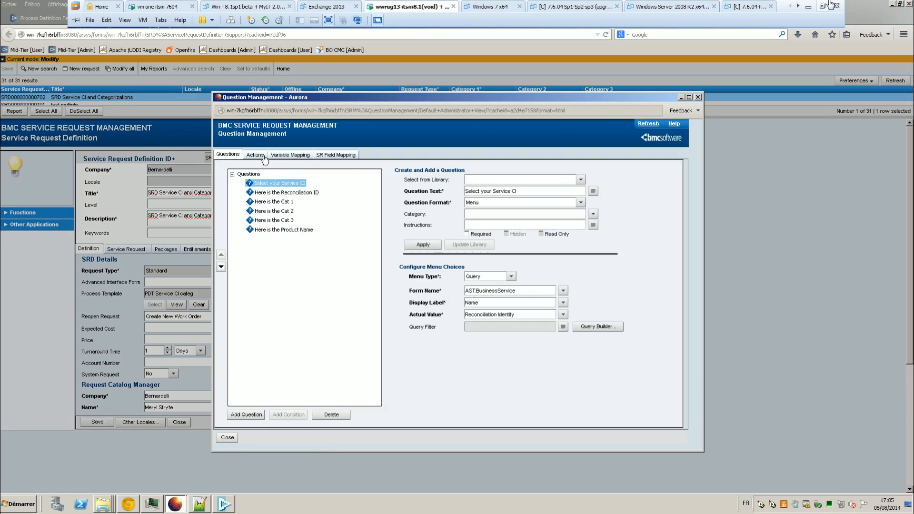
{"action": "left_click", "coordinate": [263, 156]}
{"action": "left_click", "coordinate": [291, 156]}
{"action": "left_click", "coordinate": [254, 156]}
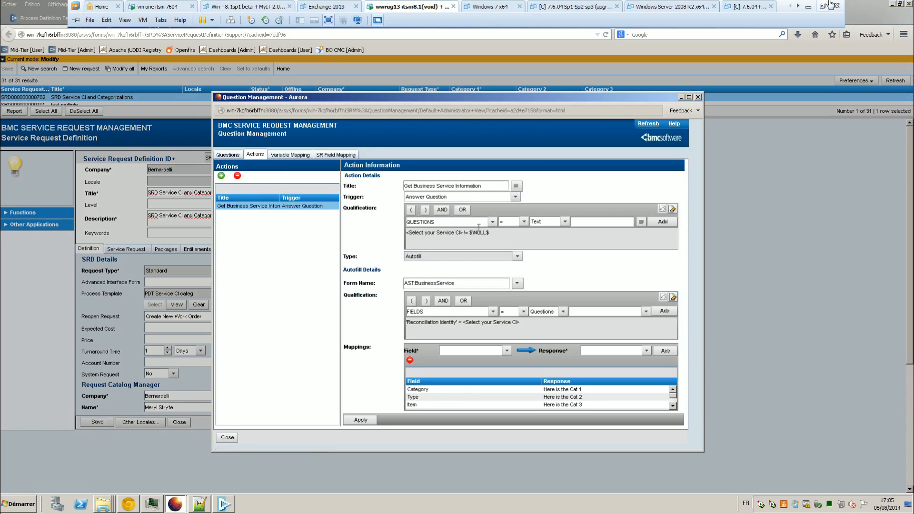
{"action": "left_click", "coordinate": [227, 437]}
Step: Save the SRD, set its status to Request for Approval, and save again
{"action": "left_click", "coordinate": [97, 422]}
{"action": "left_click", "coordinate": [393, 169]}
{"action": "left_click", "coordinate": [380, 194]}
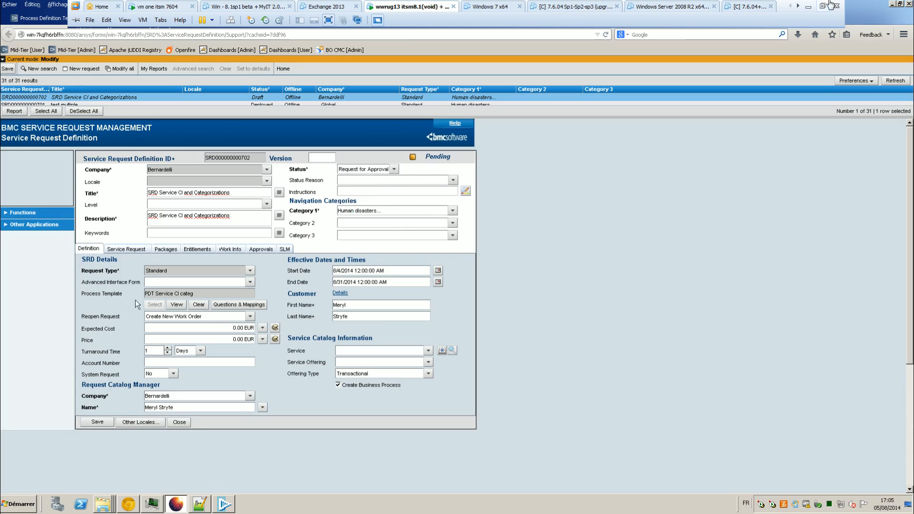
{"action": "left_click", "coordinate": [97, 421]}
{"action": "left_click", "coordinate": [36, 225]}
Step: Request SRD Service CI and Categorizations from the Human disasters catalogue category
{"action": "left_click", "coordinate": [28, 237]}
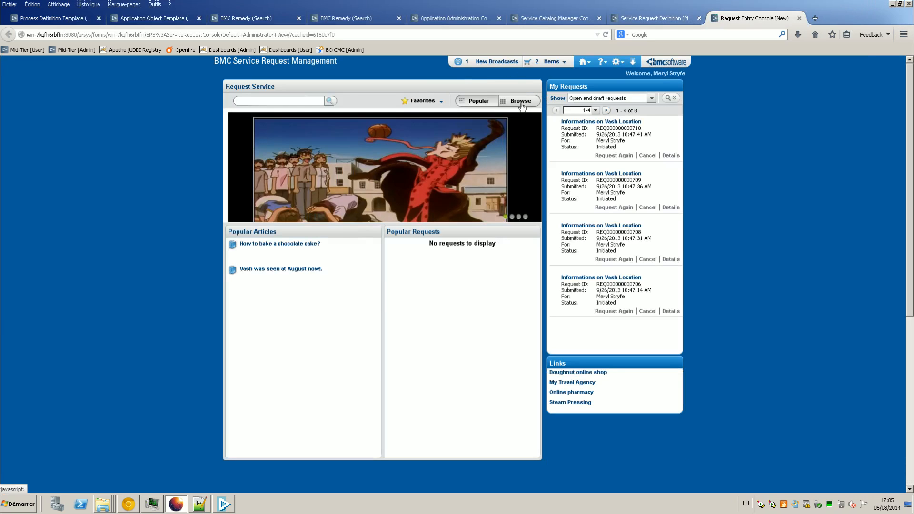
{"action": "left_click", "coordinate": [520, 102]}
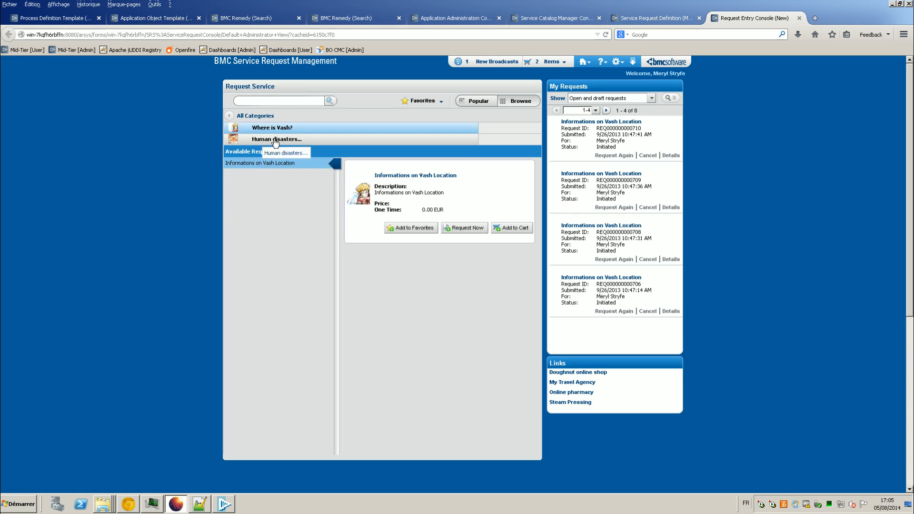
{"action": "left_click", "coordinate": [275, 139]}
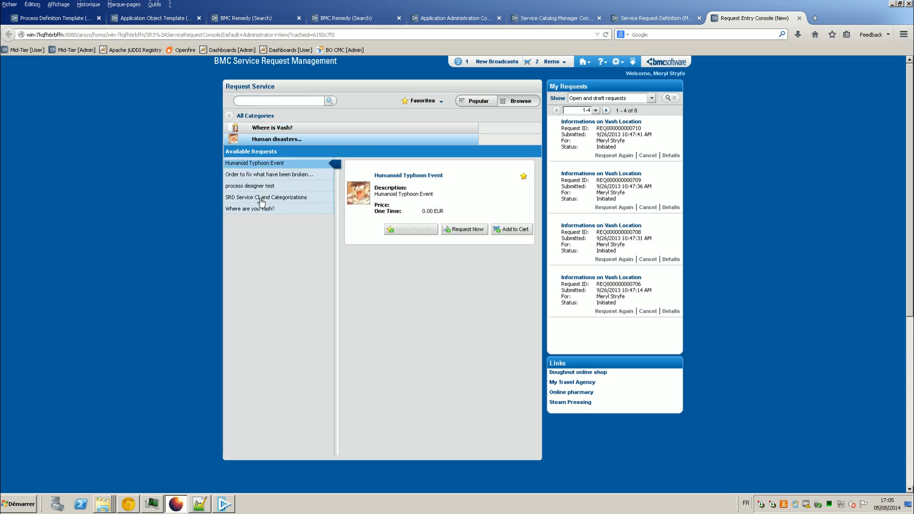
{"action": "left_click", "coordinate": [261, 200]}
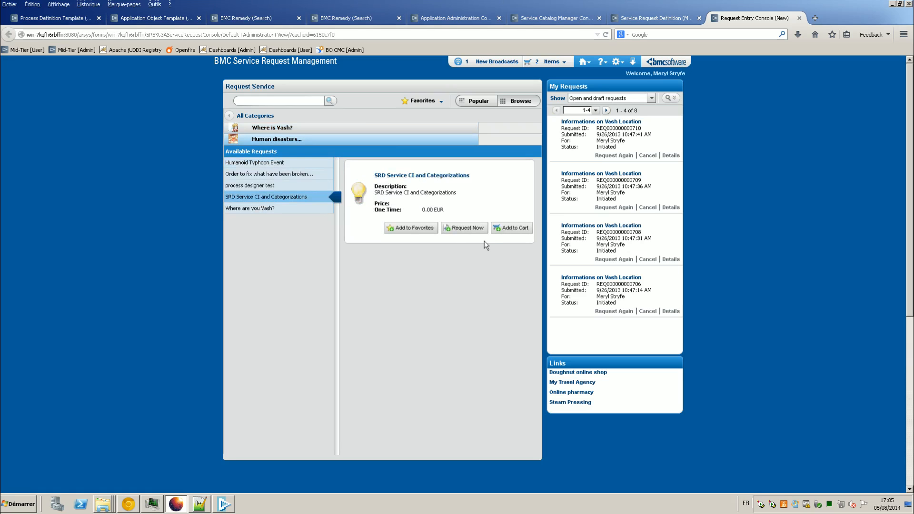
{"action": "left_click", "coordinate": [453, 229]}
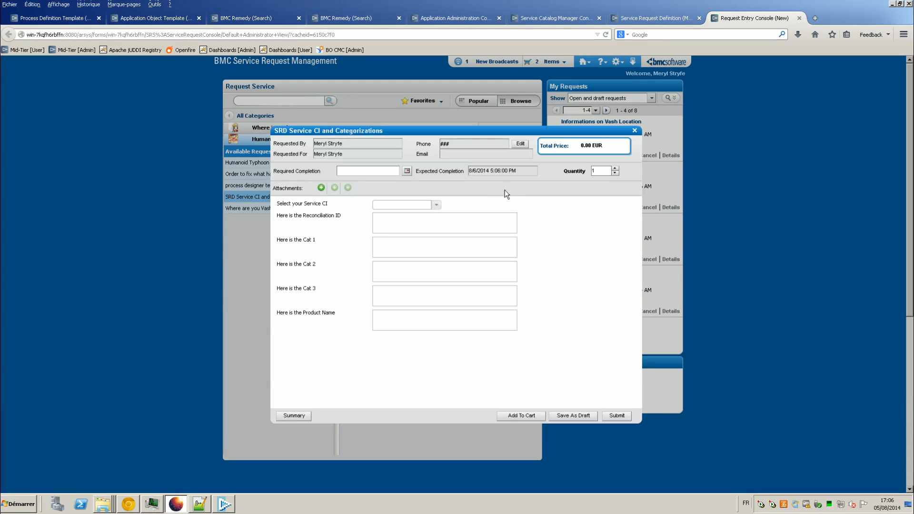
Step: Pick Candy Service as Service CI, try BMC_GLOBAL_DEFAULT_SRVC, reselect Candy Service, then close the request unsubmitted
{"action": "left_click", "coordinate": [435, 204]}
{"action": "left_click", "coordinate": [424, 225]}
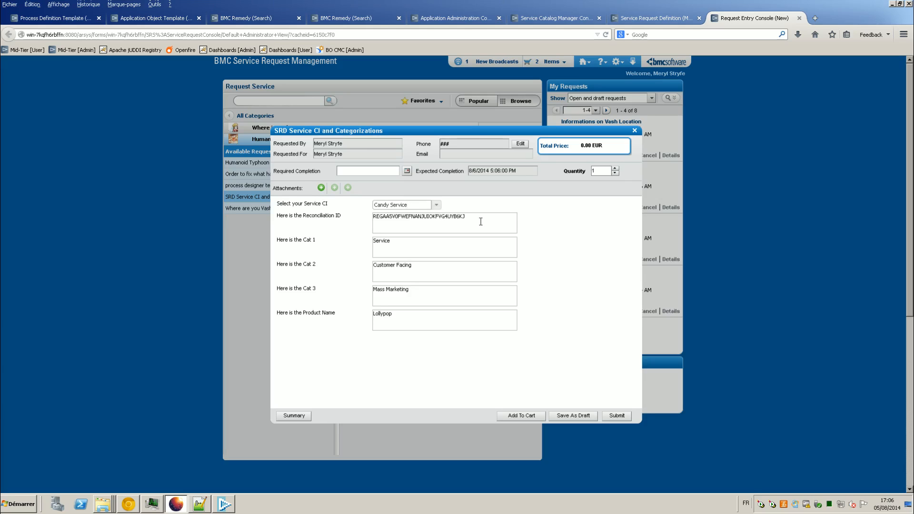
{"action": "left_click", "coordinate": [436, 205]}
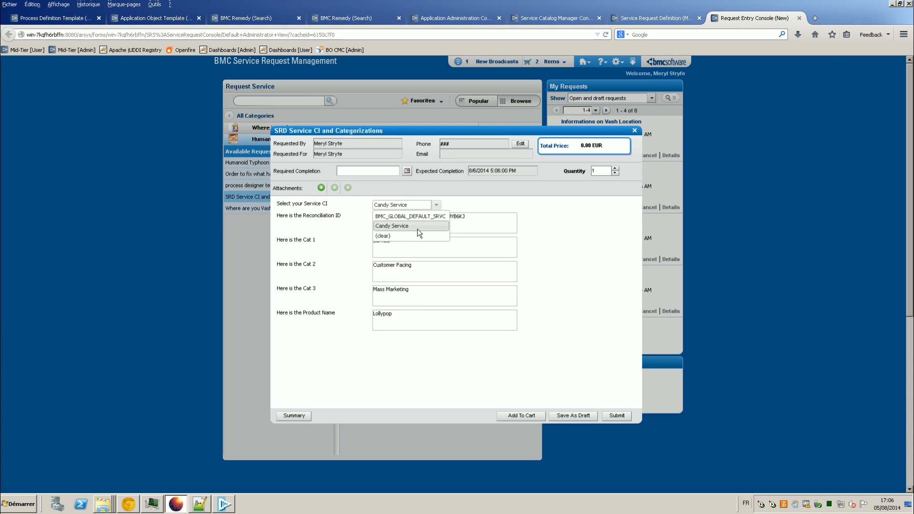
{"action": "left_click", "coordinate": [417, 226]}
{"action": "left_click", "coordinate": [436, 205]}
{"action": "left_click", "coordinate": [411, 216]}
{"action": "left_click", "coordinate": [435, 207]}
{"action": "left_click", "coordinate": [432, 222]}
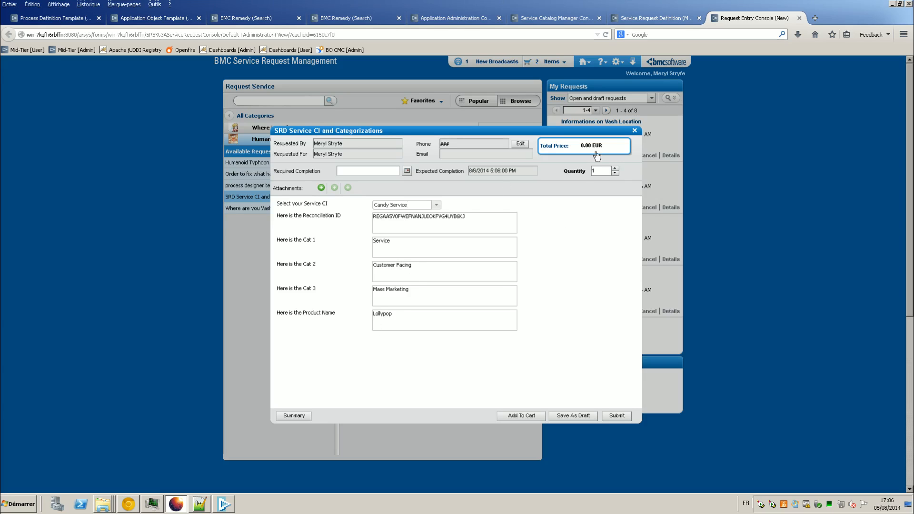
{"action": "left_click", "coordinate": [635, 131]}
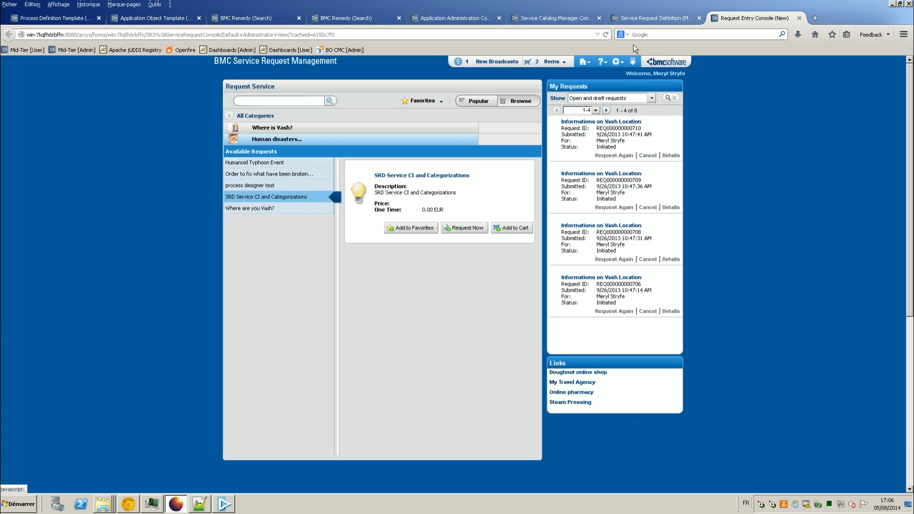
Step: From the Service Request Definition list, open SRD Service CI and Categorizations' Questions & Mappings
{"action": "left_click", "coordinate": [645, 20]}
{"action": "left_click", "coordinate": [214, 103]}
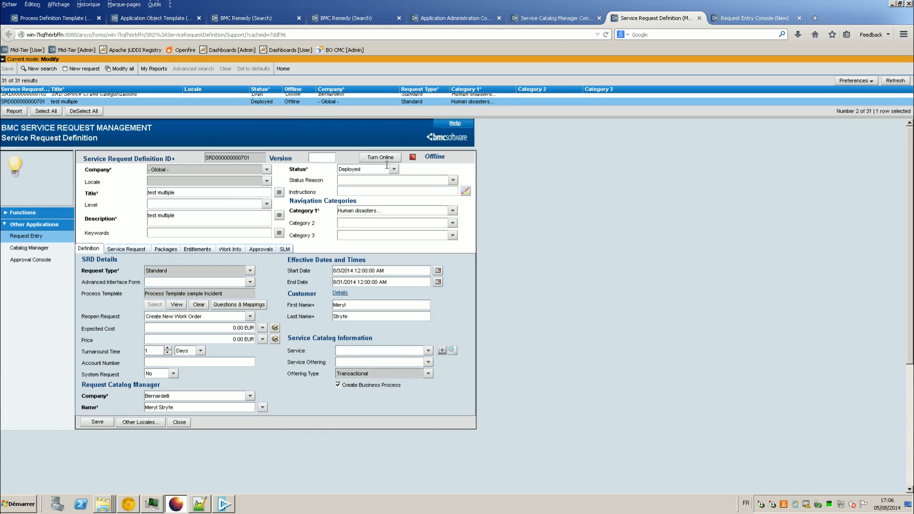
{"action": "scroll", "coordinate": [303, 102], "scroll_direction": "up", "scroll_amount": 2}
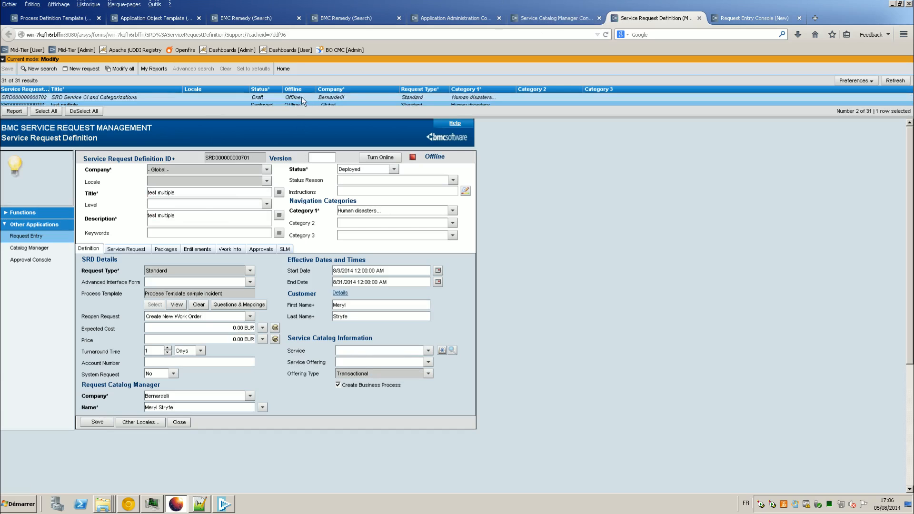
{"action": "left_click", "coordinate": [296, 98]}
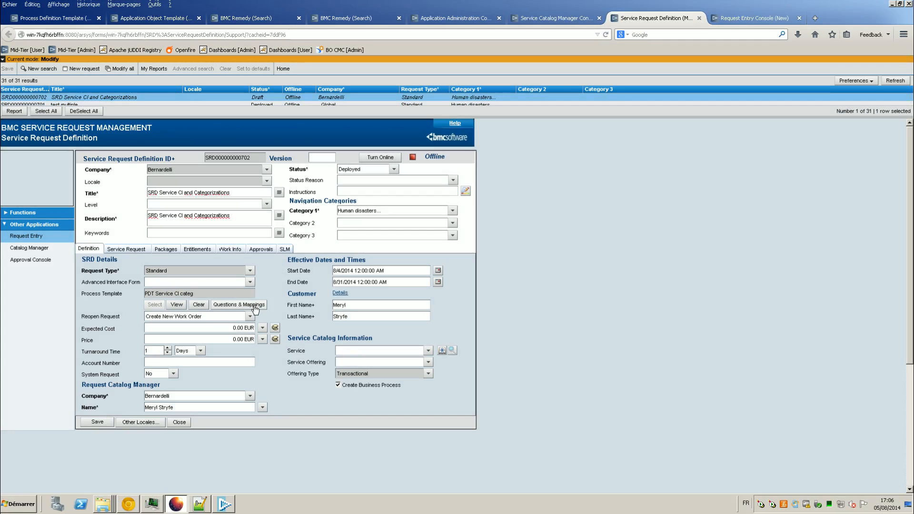
{"action": "left_click", "coordinate": [255, 309]}
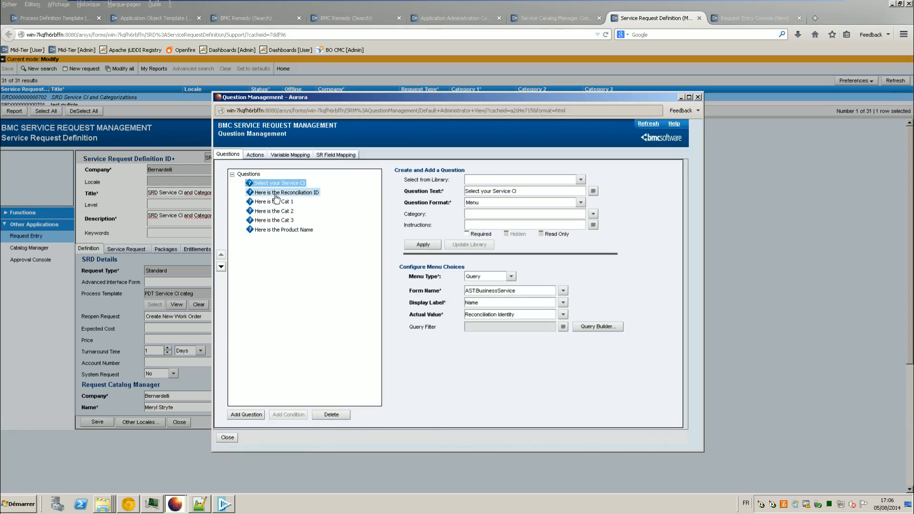
Step: Inspect the autofill action on the Actions tab, then view the unmapped process variables on Variable Mapping
{"action": "left_click", "coordinate": [255, 155]}
{"action": "left_click", "coordinate": [230, 156]}
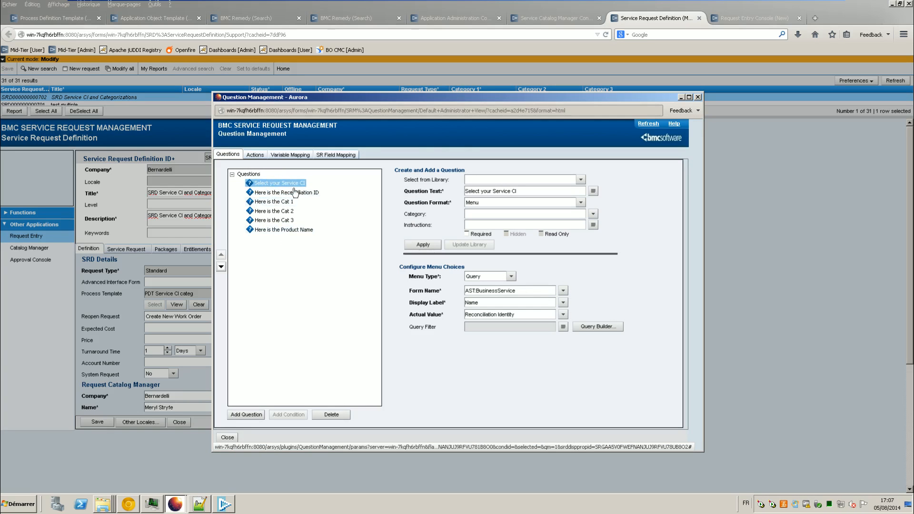
{"action": "left_click", "coordinate": [260, 157]}
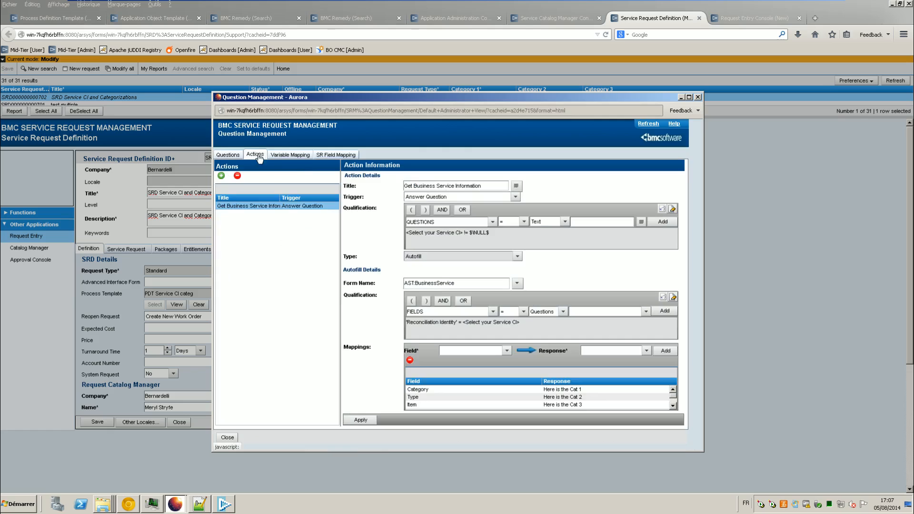
{"action": "left_click", "coordinate": [302, 156]}
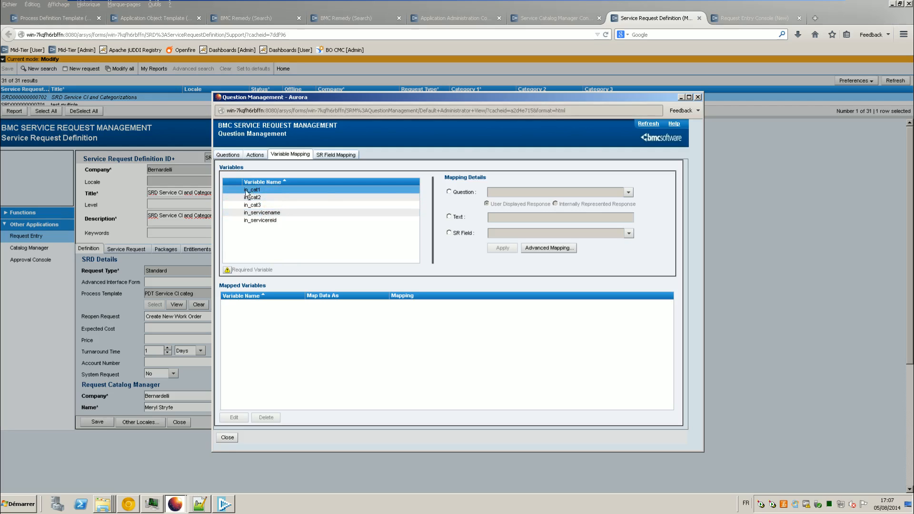
Step: Map in_cat1, in_cat2 and in_cat3 to the 'Here is the Cat 1/2/3' question answers
{"action": "left_click", "coordinate": [448, 192]}
{"action": "left_click", "coordinate": [627, 192]}
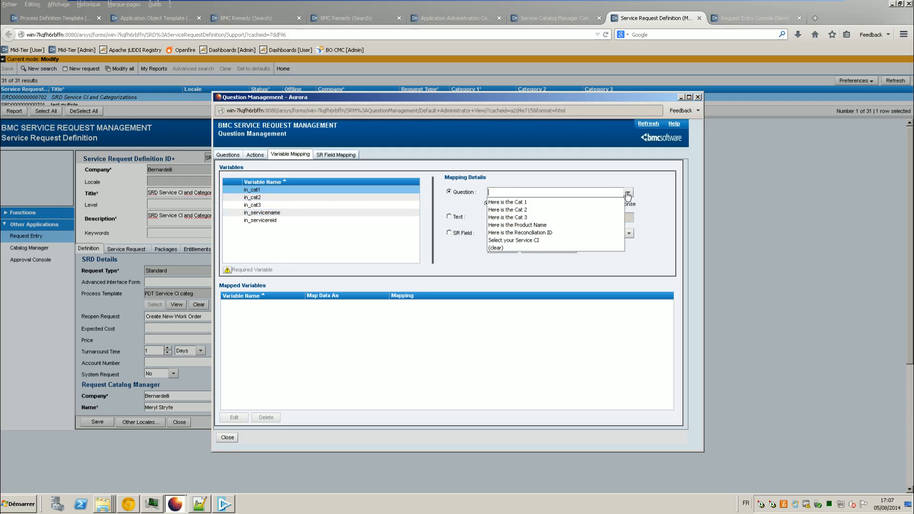
{"action": "left_click", "coordinate": [512, 202]}
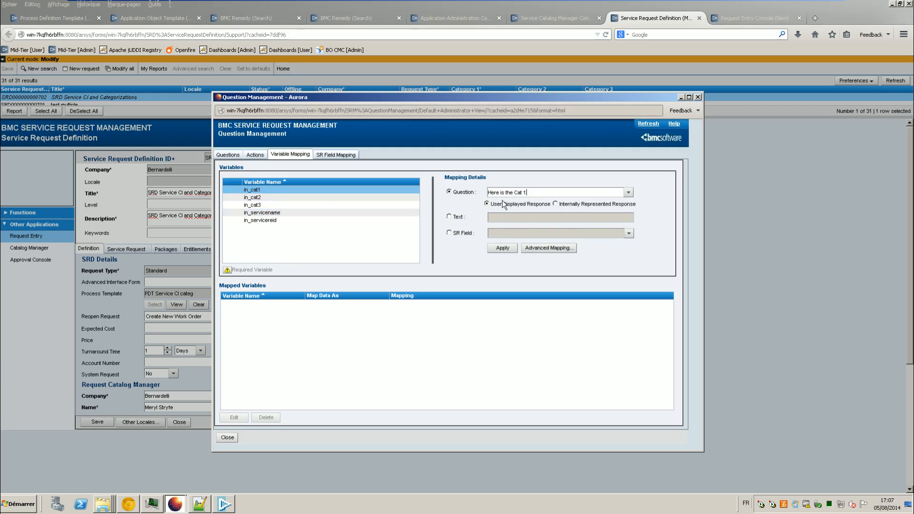
{"action": "left_click", "coordinate": [502, 248]}
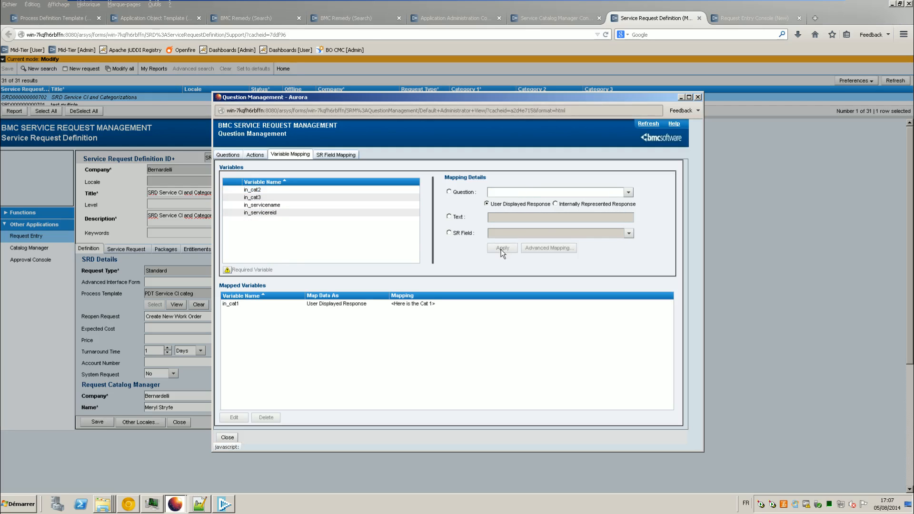
{"action": "left_click", "coordinate": [335, 190]}
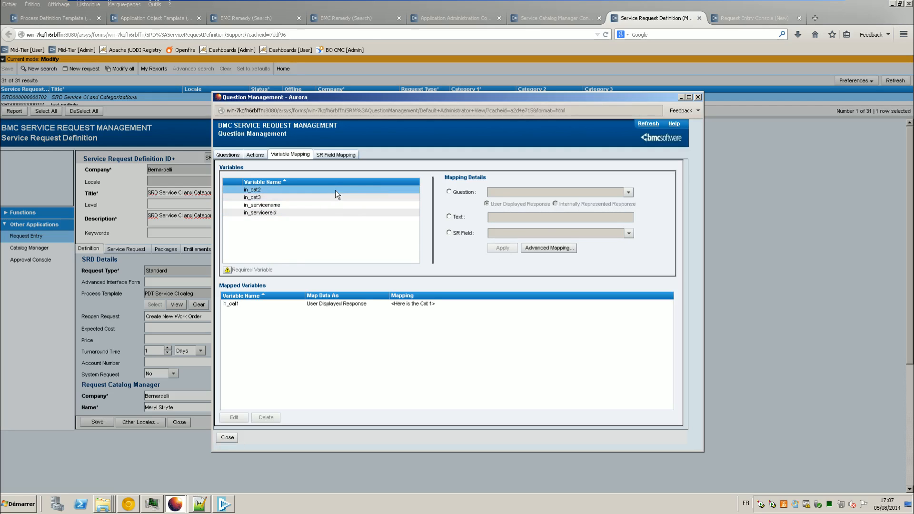
{"action": "left_click", "coordinate": [467, 194]}
{"action": "left_click", "coordinate": [628, 192]}
{"action": "left_click", "coordinate": [571, 210]}
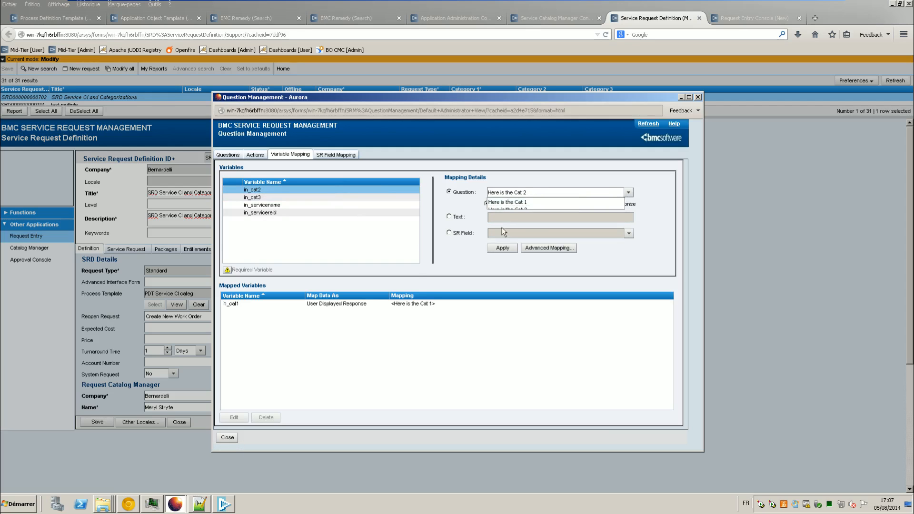
{"action": "left_click", "coordinate": [502, 248]}
{"action": "left_click", "coordinate": [302, 189]}
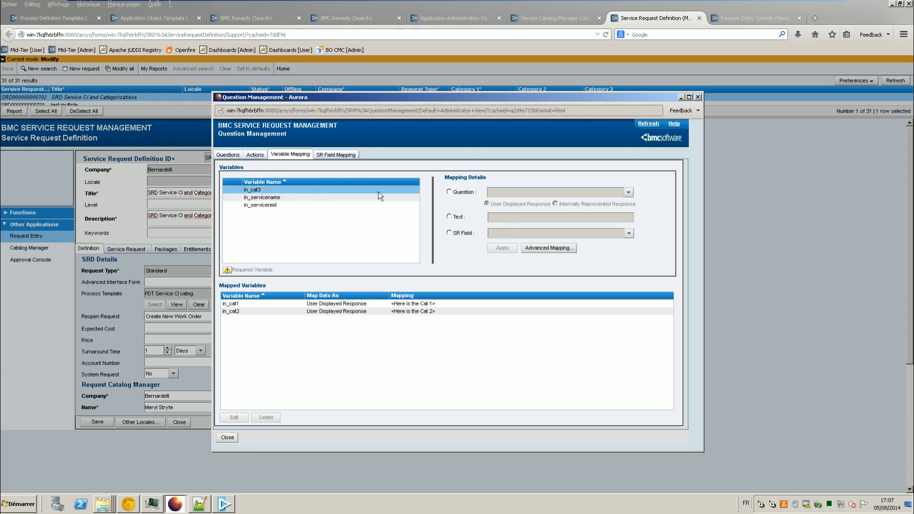
{"action": "left_click", "coordinate": [464, 195]}
{"action": "left_click", "coordinate": [628, 192]}
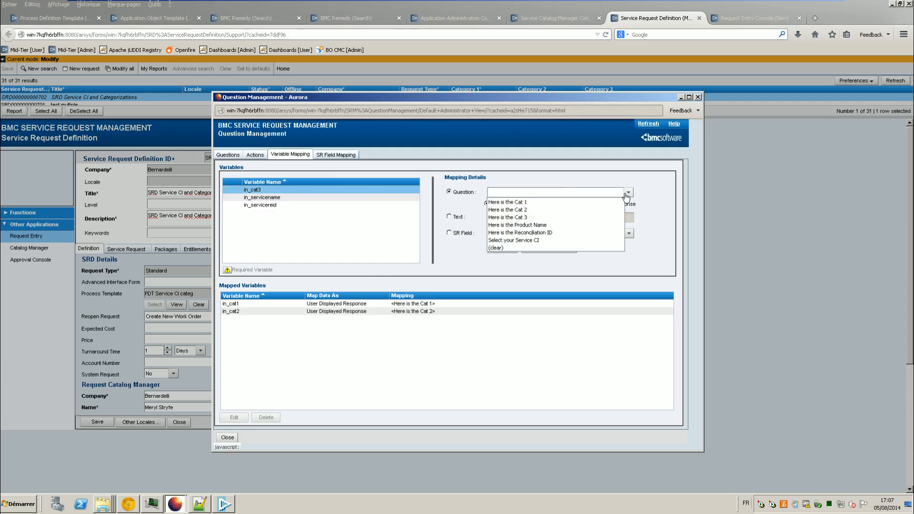
{"action": "left_click", "coordinate": [580, 217]}
{"action": "left_click", "coordinate": [503, 248]}
Step: Map in_servicename and in_serviceid to the 'Select your Service CI' question answer
{"action": "left_click", "coordinate": [320, 189]}
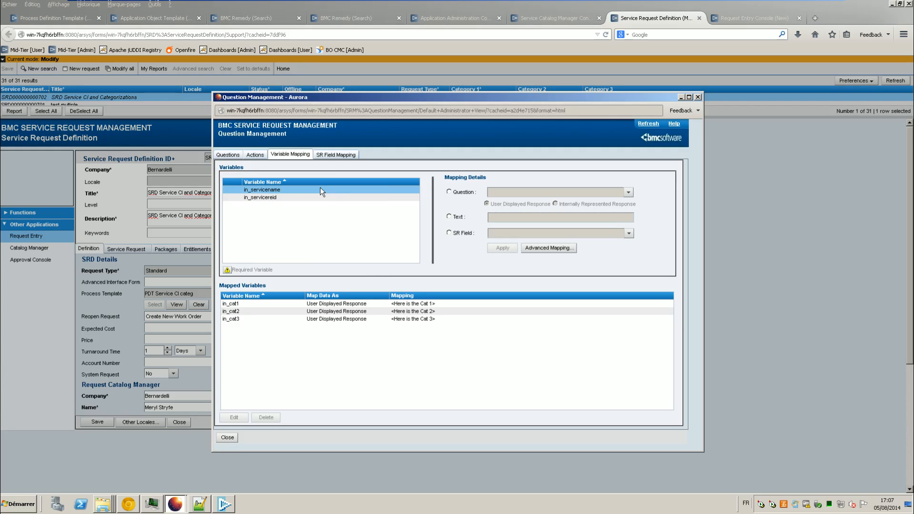
{"action": "left_click", "coordinate": [457, 193]}
{"action": "left_click", "coordinate": [630, 192]}
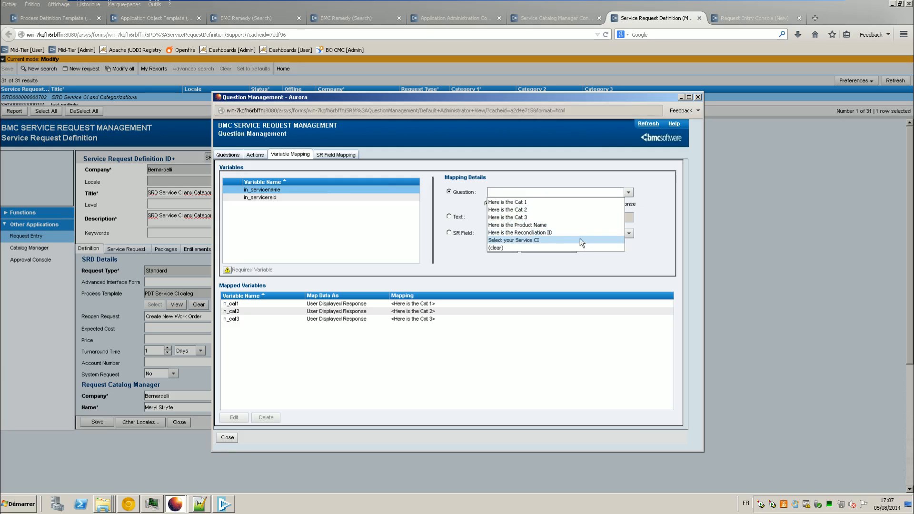
{"action": "left_click", "coordinate": [514, 241]}
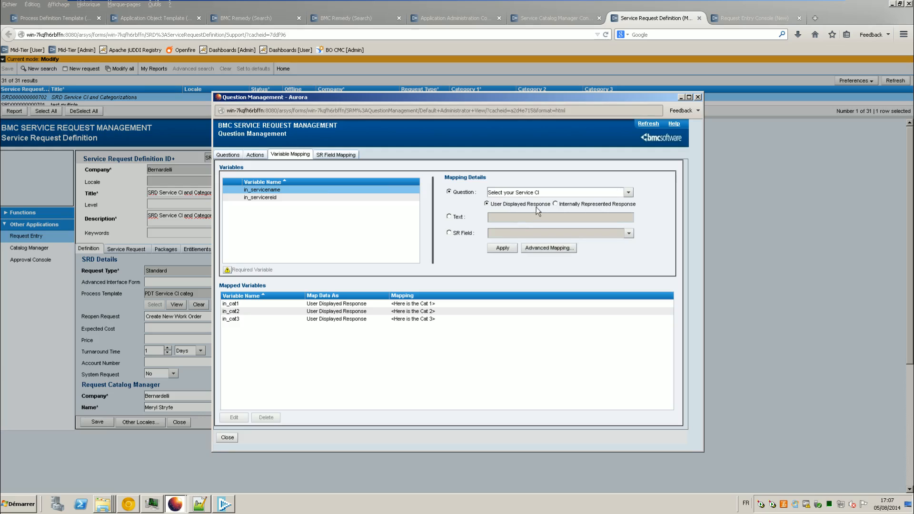
{"action": "left_click", "coordinate": [502, 248]}
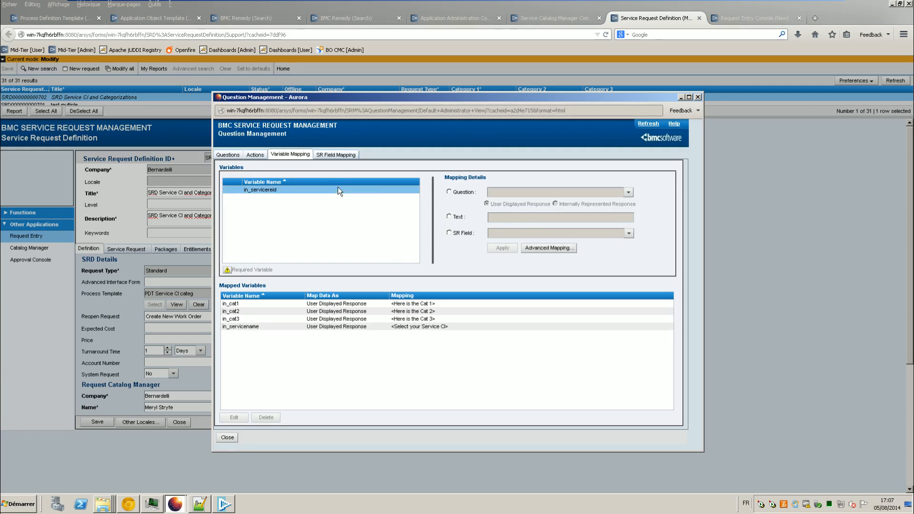
{"action": "left_click", "coordinate": [628, 193]}
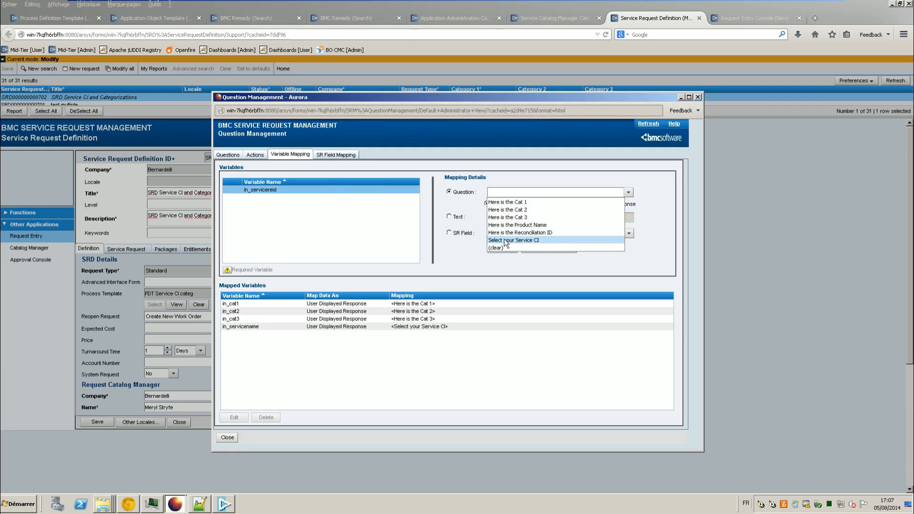
{"action": "left_click", "coordinate": [558, 240]}
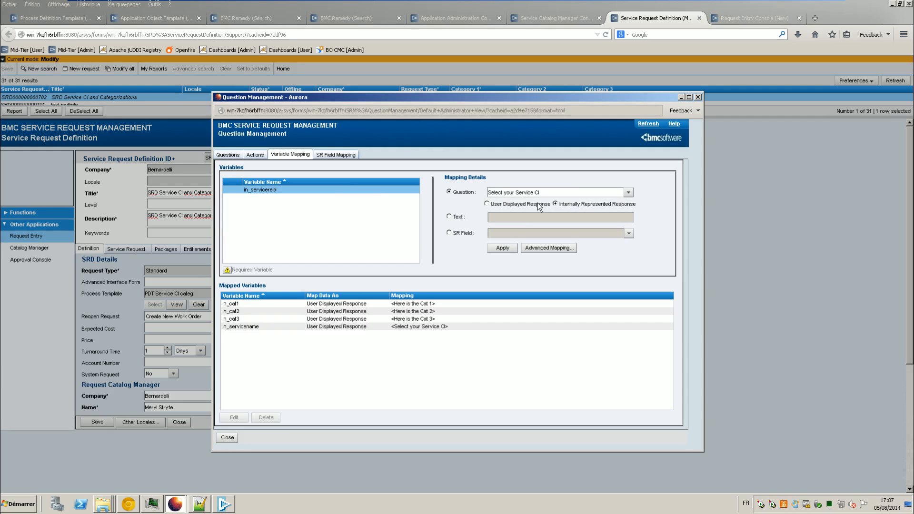
{"action": "left_click", "coordinate": [505, 248]}
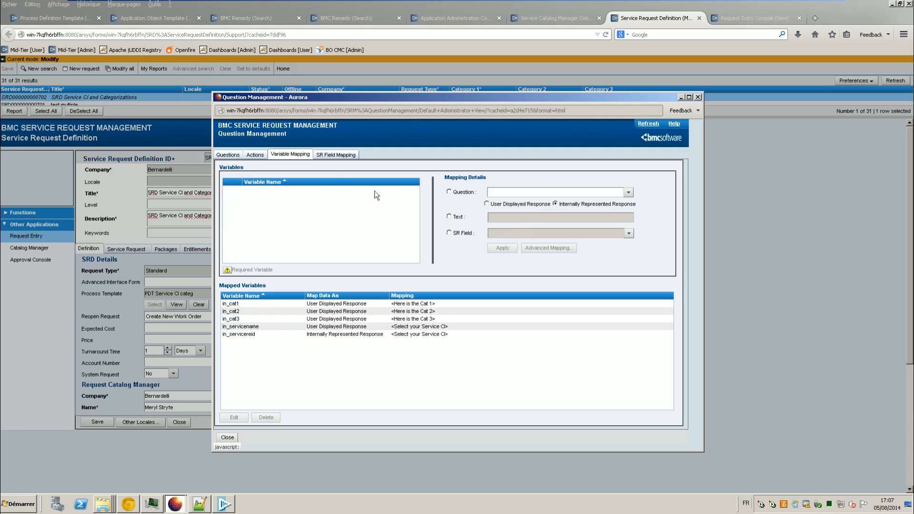
{"action": "left_click", "coordinate": [228, 154]}
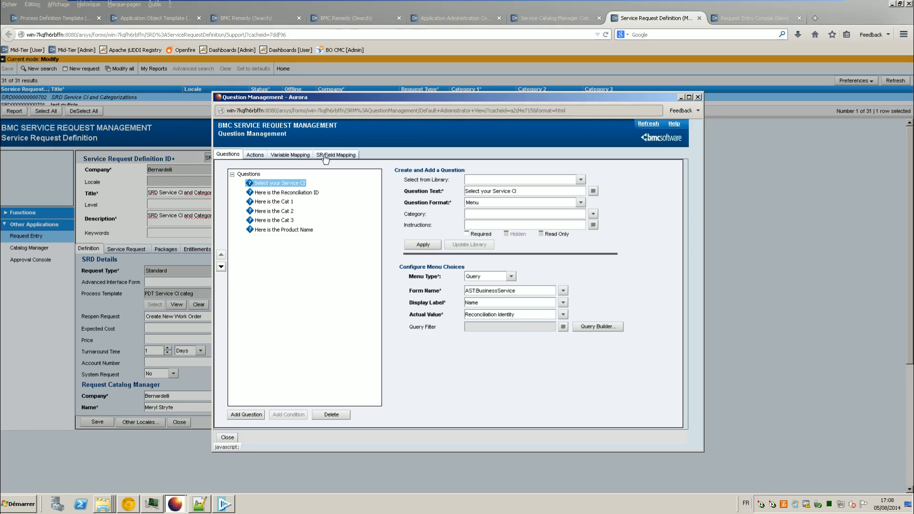
{"action": "left_click", "coordinate": [298, 156]}
Step: Save the SRD Service CI and Categorizations definition, review its process template, and return to the Request Entry Console
{"action": "left_click", "coordinate": [234, 441]}
{"action": "left_click", "coordinate": [99, 422]}
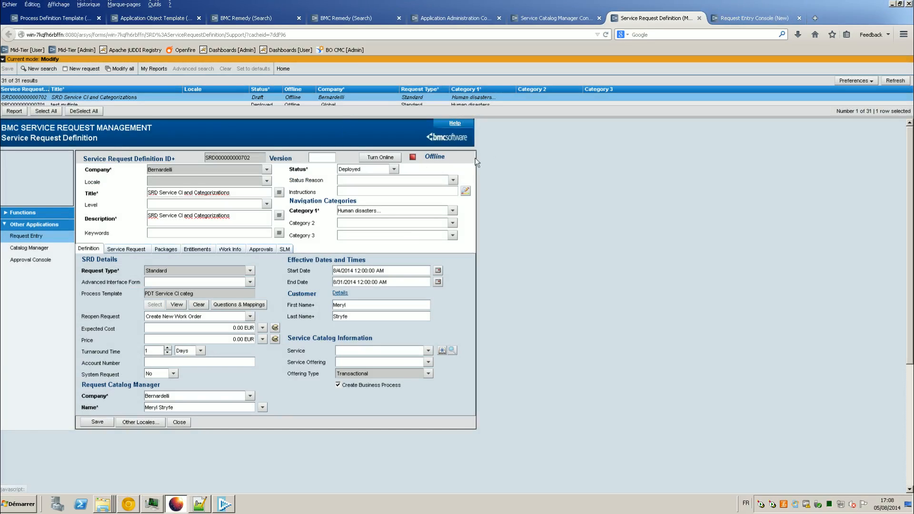
{"action": "left_click", "coordinate": [54, 22]}
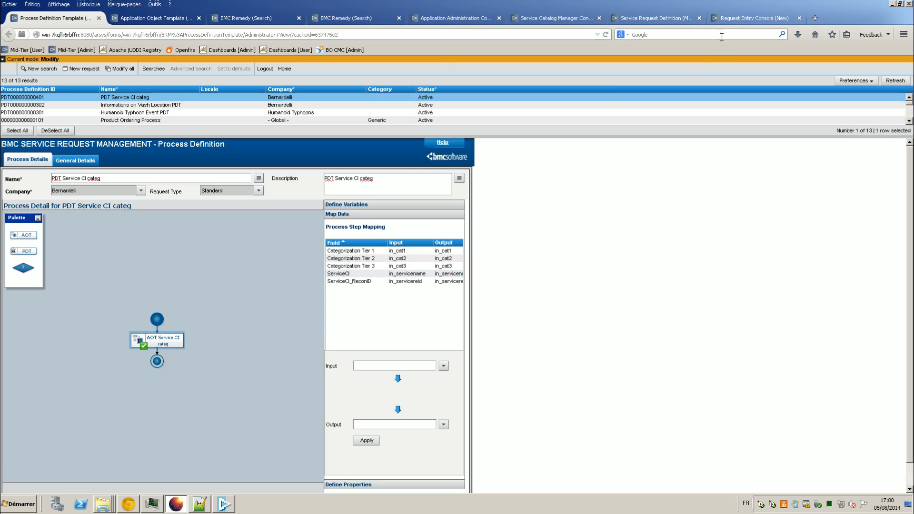
{"action": "left_click", "coordinate": [732, 19]}
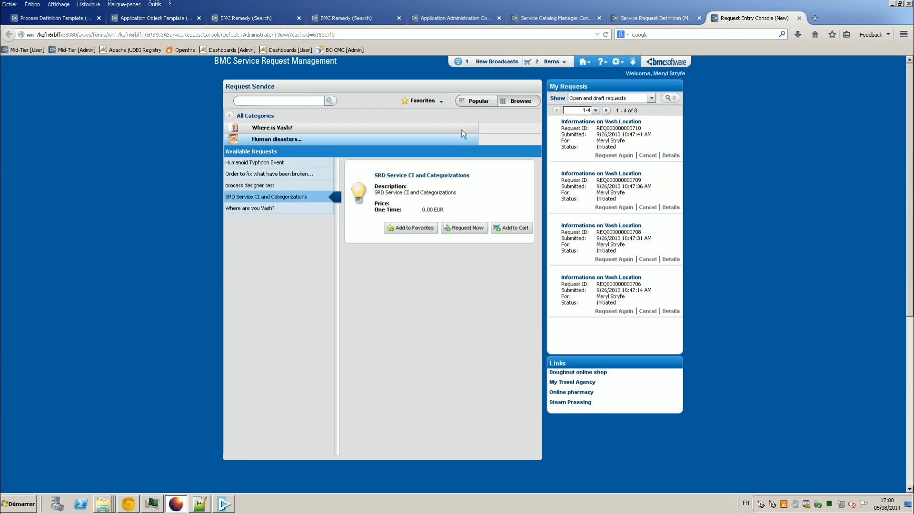
{"action": "left_click", "coordinate": [690, 18]}
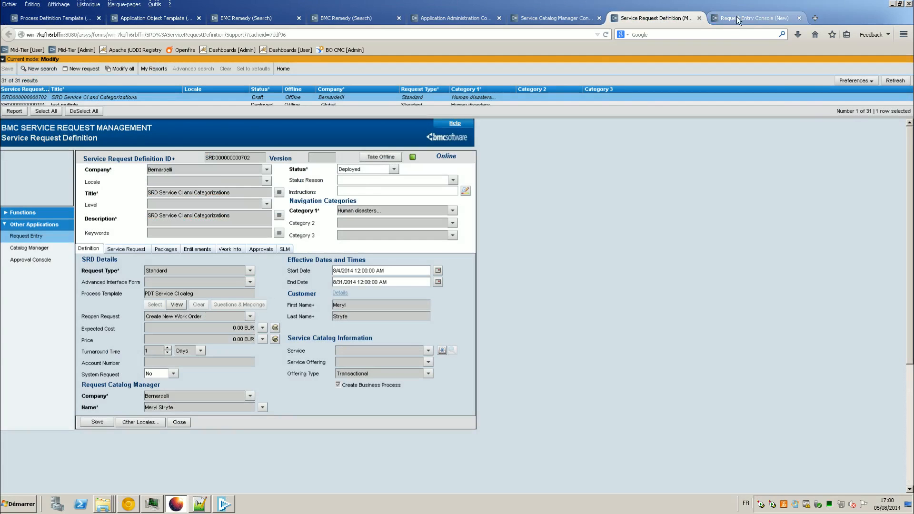
{"action": "left_click", "coordinate": [736, 18]}
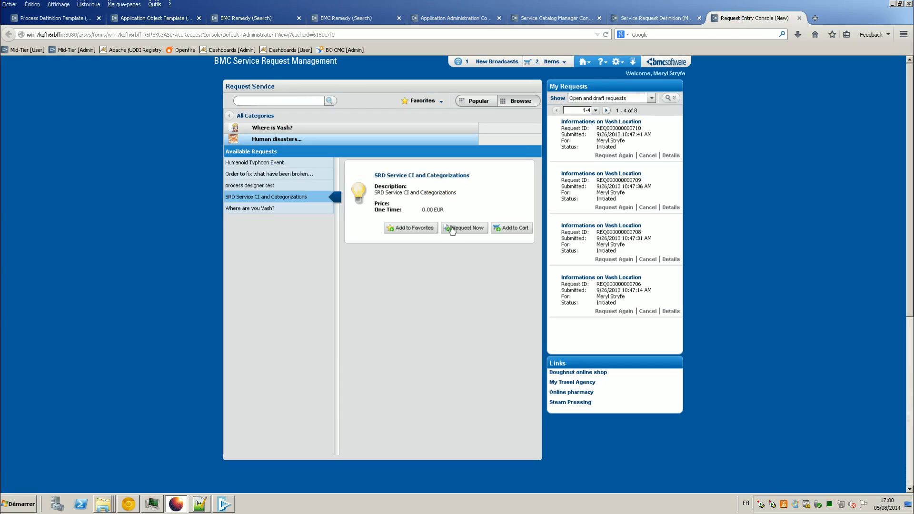
Step: Request SRD Service CI and Categorizations with Candy Service as the Service CI and submit it
{"action": "left_click", "coordinate": [452, 229]}
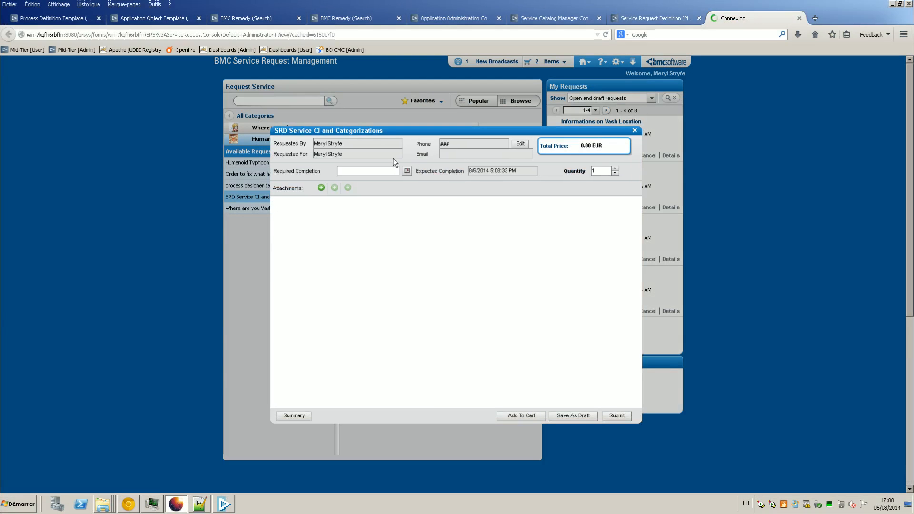
{"action": "left_click", "coordinate": [435, 205]}
{"action": "left_click", "coordinate": [424, 225]}
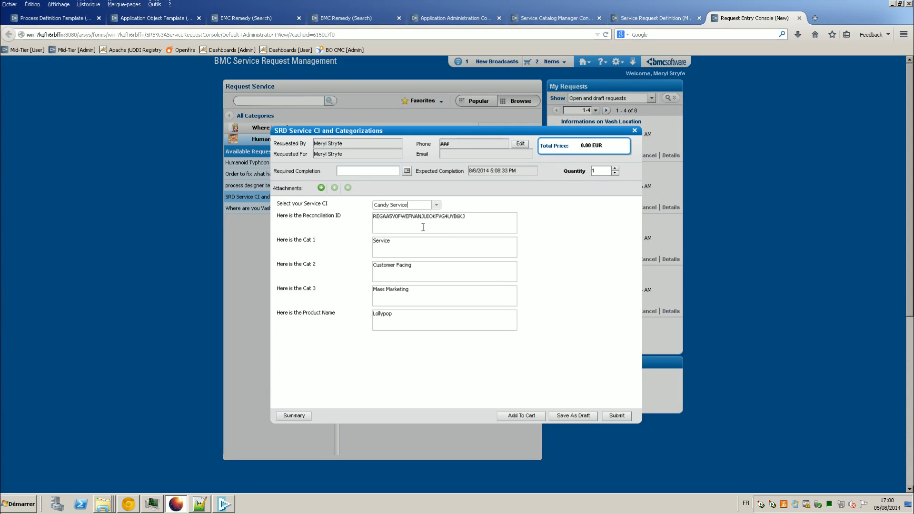
{"action": "left_click", "coordinate": [616, 416]}
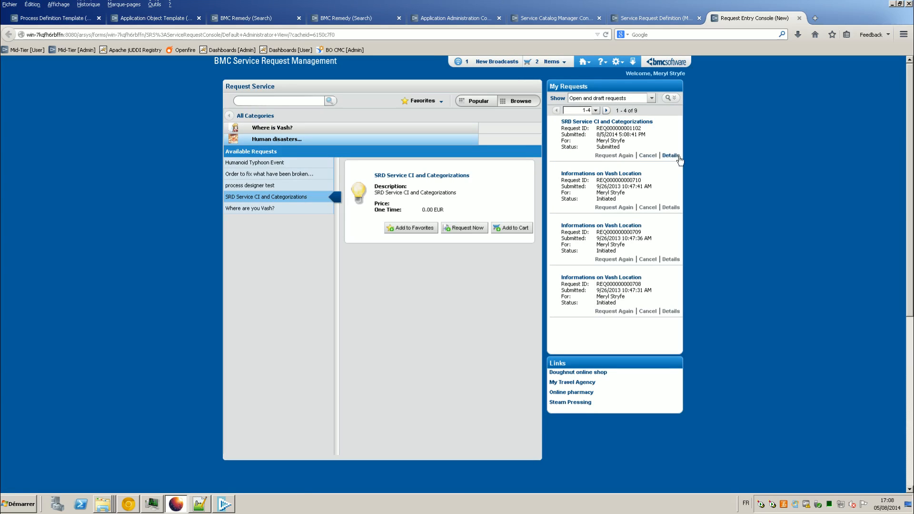
{"action": "left_click", "coordinate": [671, 156]}
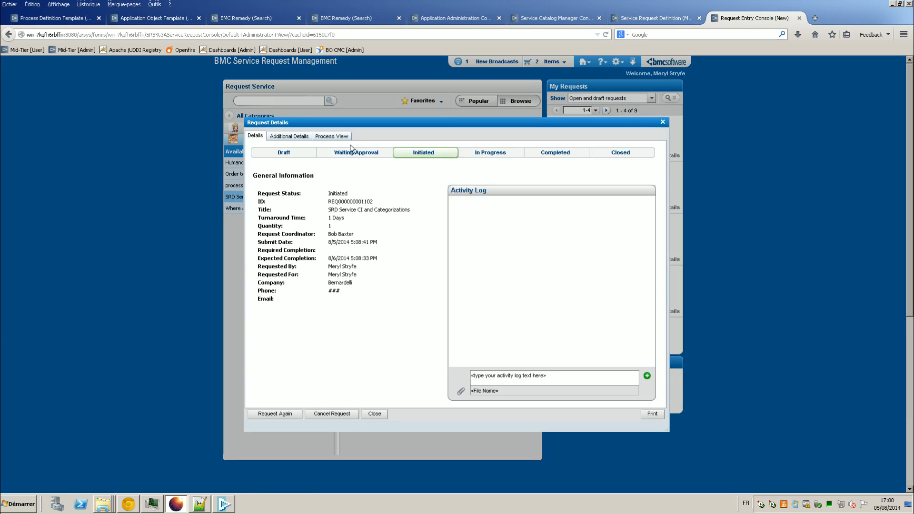
Step: Review the request's question responses and process diagram, then set My Requests to show All
{"action": "left_click", "coordinate": [332, 136]}
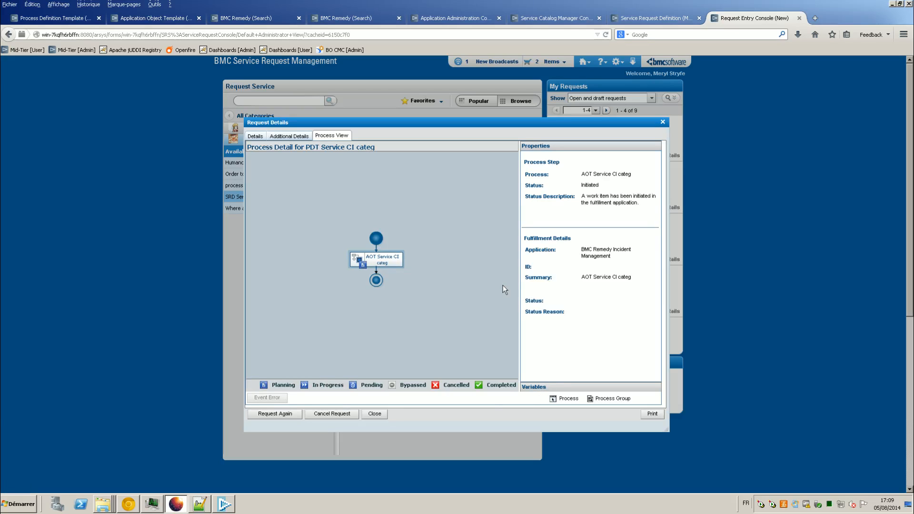
{"action": "left_click", "coordinate": [288, 136]}
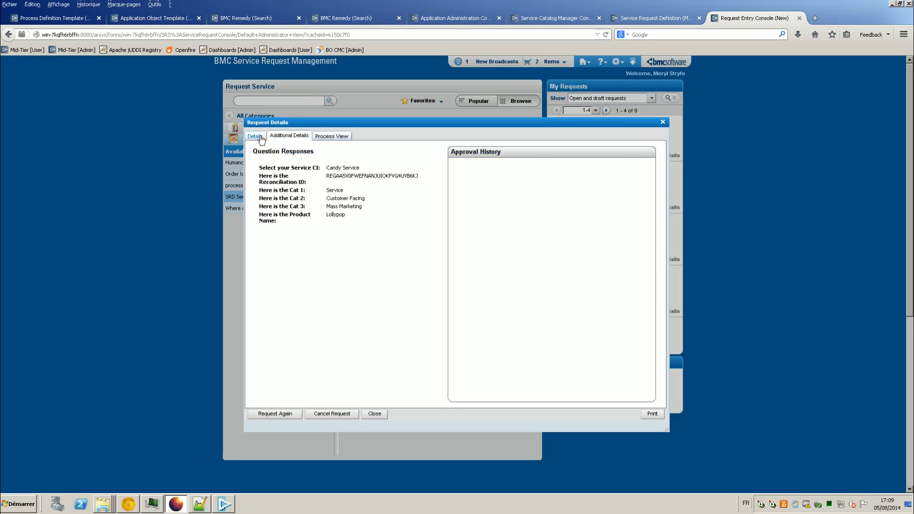
{"action": "left_click", "coordinate": [257, 136]}
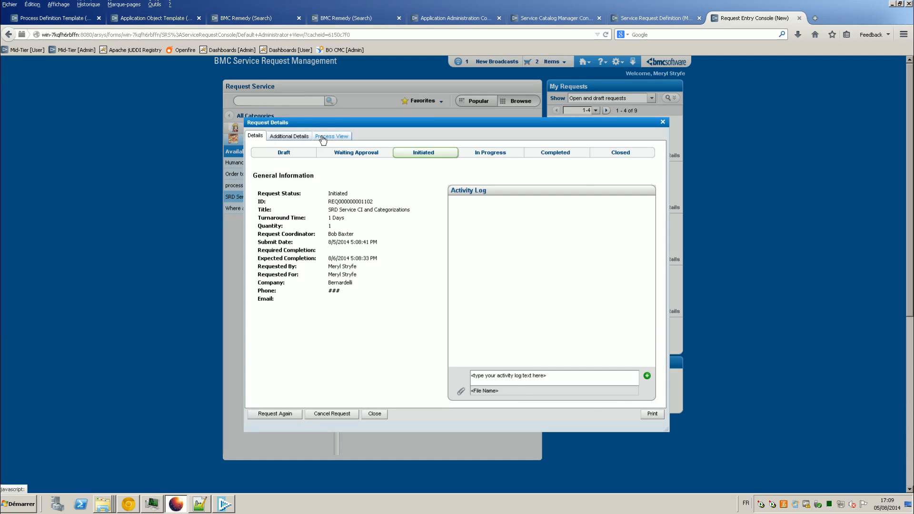
{"action": "left_click", "coordinate": [322, 137]}
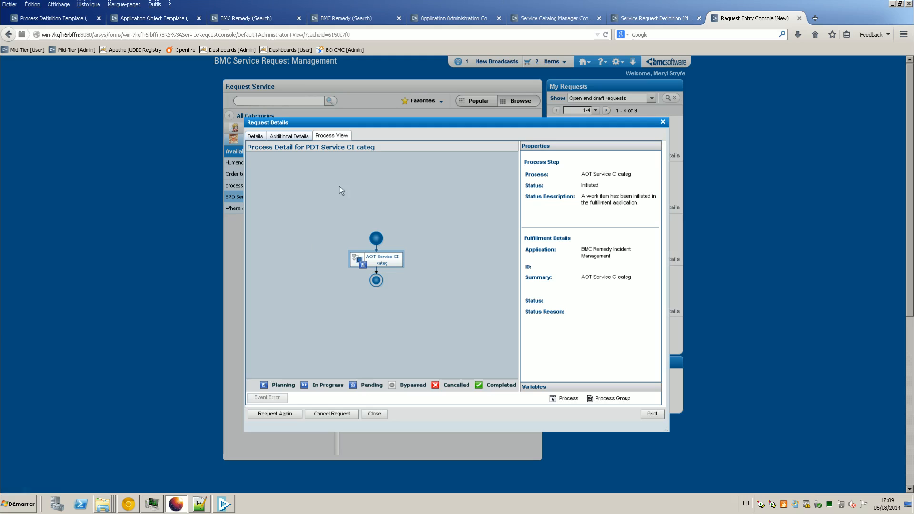
{"action": "left_click", "coordinate": [261, 137]}
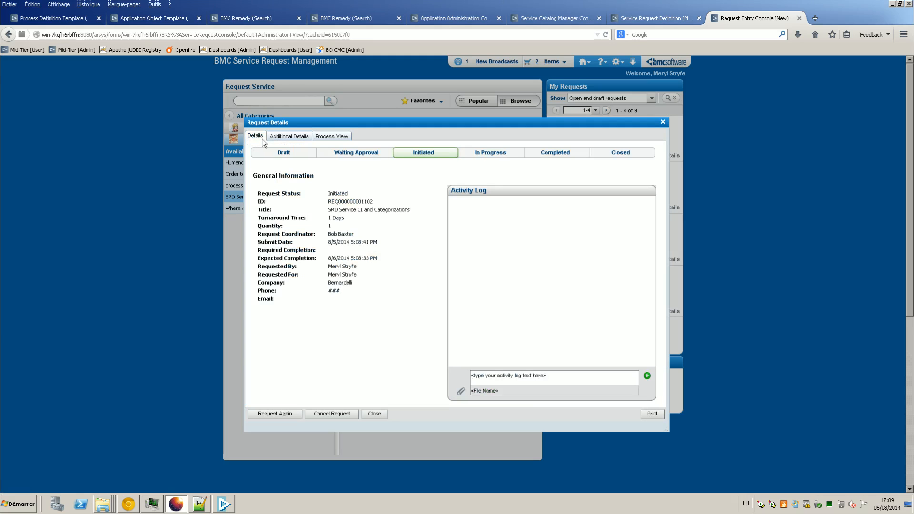
{"action": "left_click", "coordinate": [288, 136]}
{"action": "left_click", "coordinate": [329, 136]}
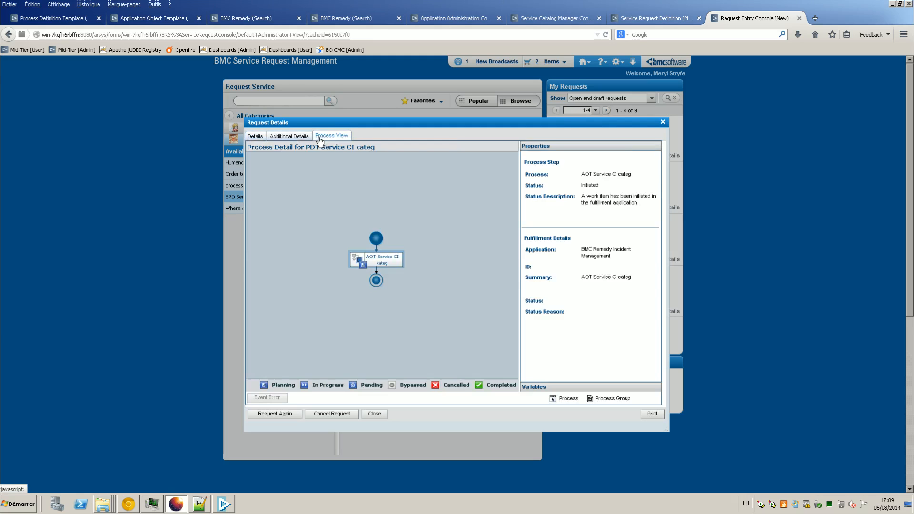
{"action": "left_click", "coordinate": [663, 122]}
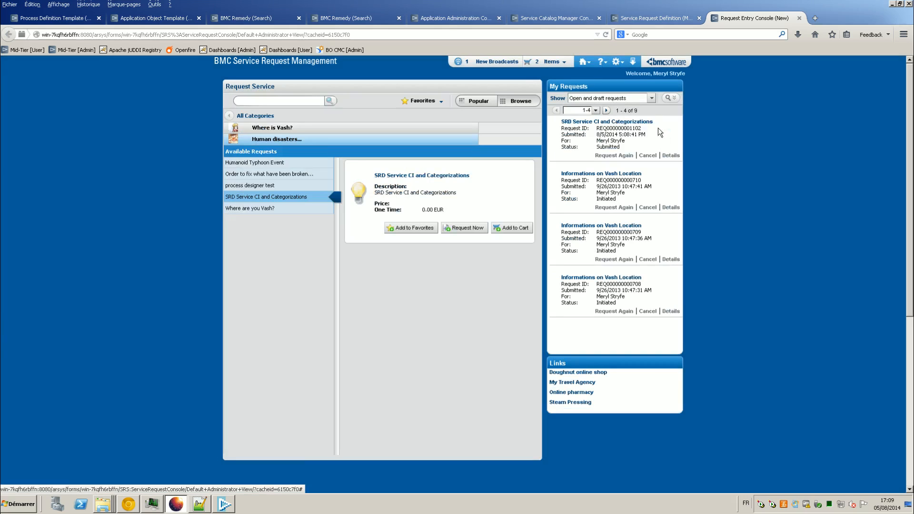
{"action": "left_click", "coordinate": [652, 98]}
{"action": "left_click", "coordinate": [627, 109]}
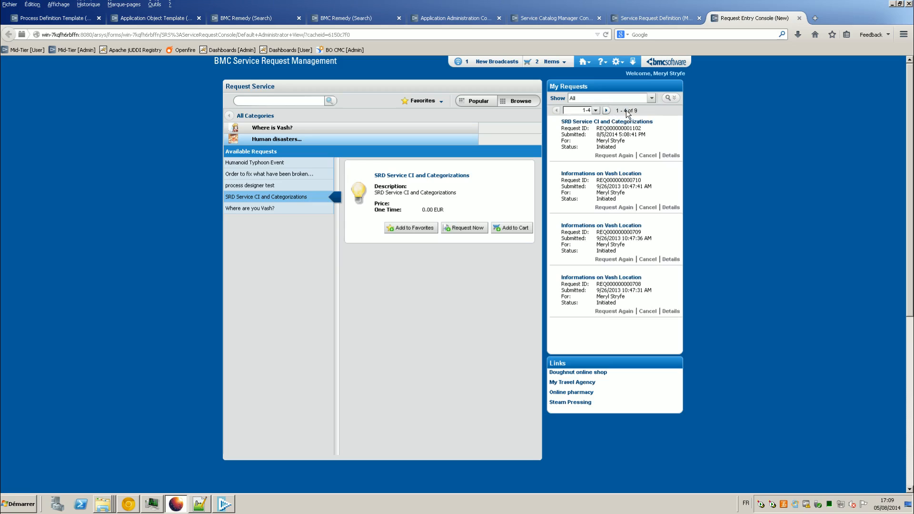
Step: Reopen the request and inspect the process variable values of the AOT Service CI categ step
{"action": "left_click", "coordinate": [670, 156]}
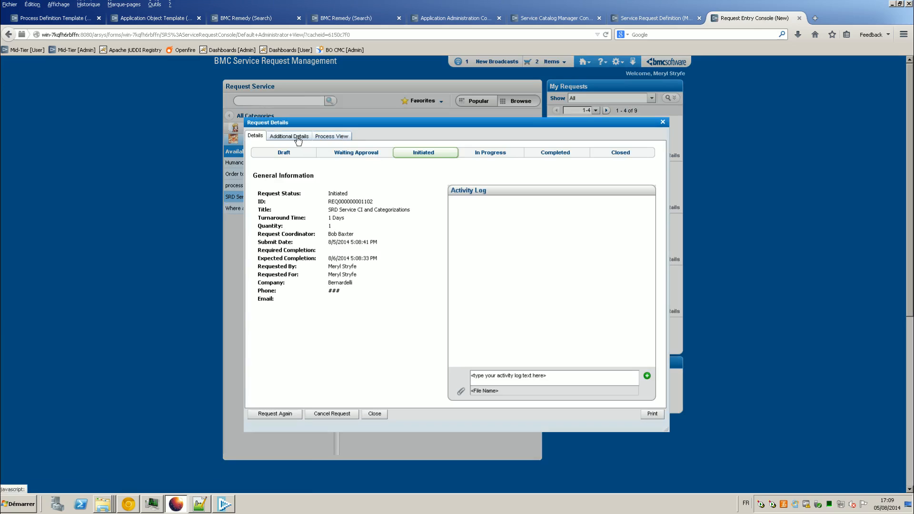
{"action": "left_click", "coordinate": [298, 138]}
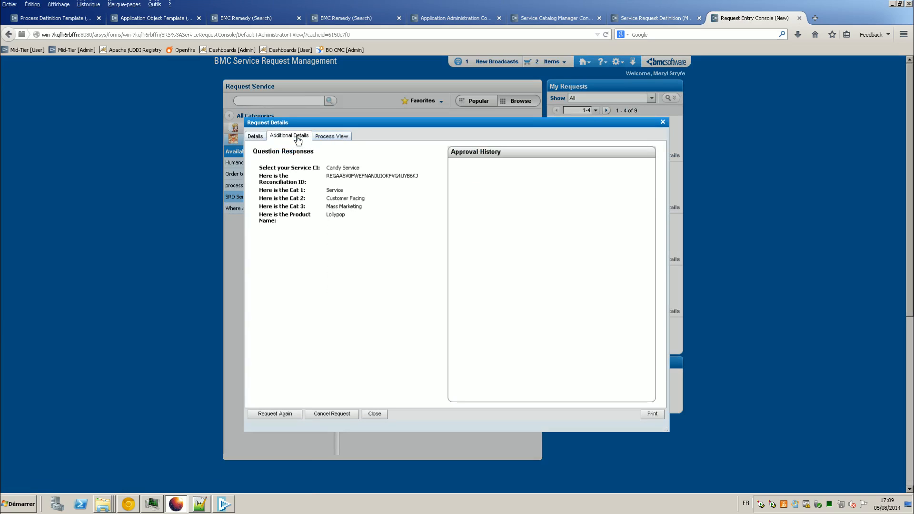
{"action": "left_click", "coordinate": [325, 137]}
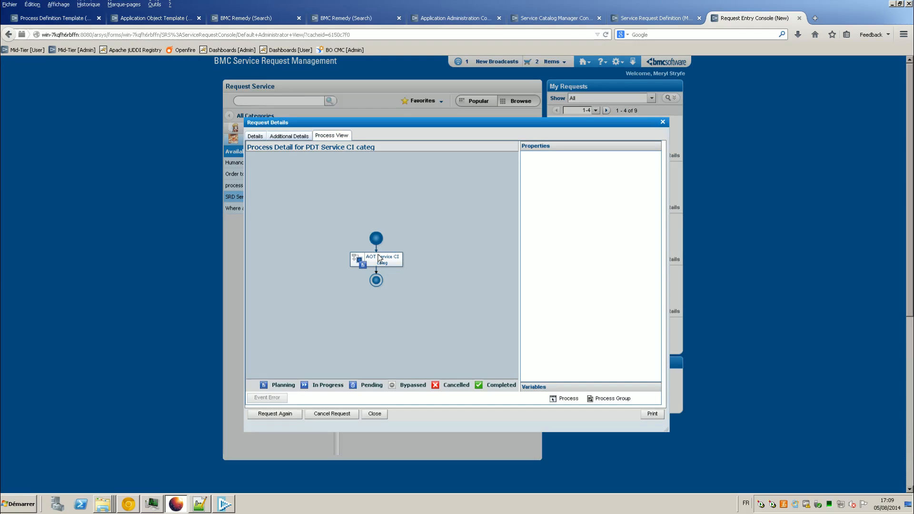
{"action": "left_click", "coordinate": [379, 258]}
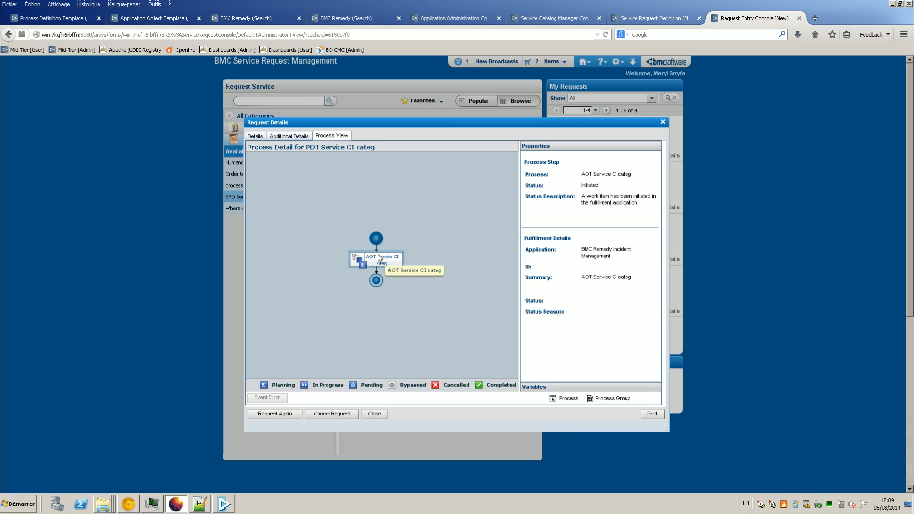
{"action": "left_click", "coordinate": [537, 387]}
{"action": "left_click", "coordinate": [555, 148]}
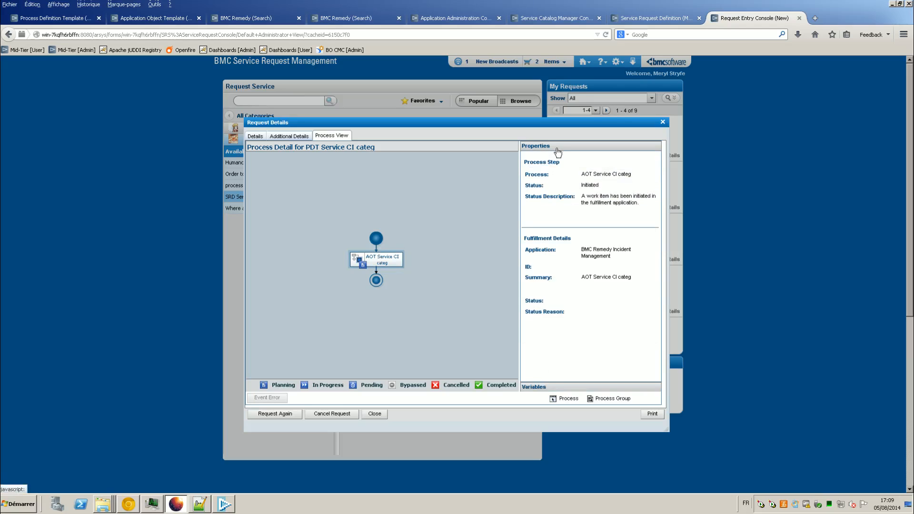
{"action": "left_click", "coordinate": [537, 387]}
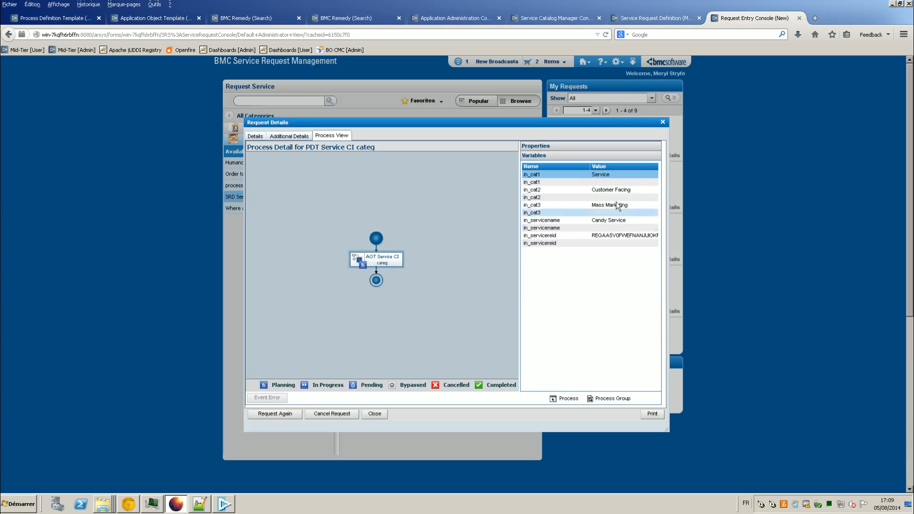
{"action": "left_click", "coordinate": [564, 147]}
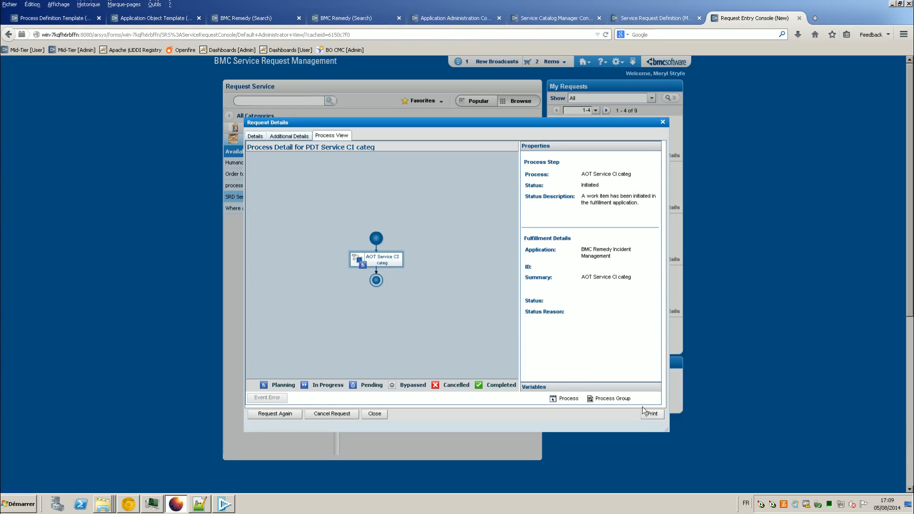
{"action": "left_click", "coordinate": [662, 121]}
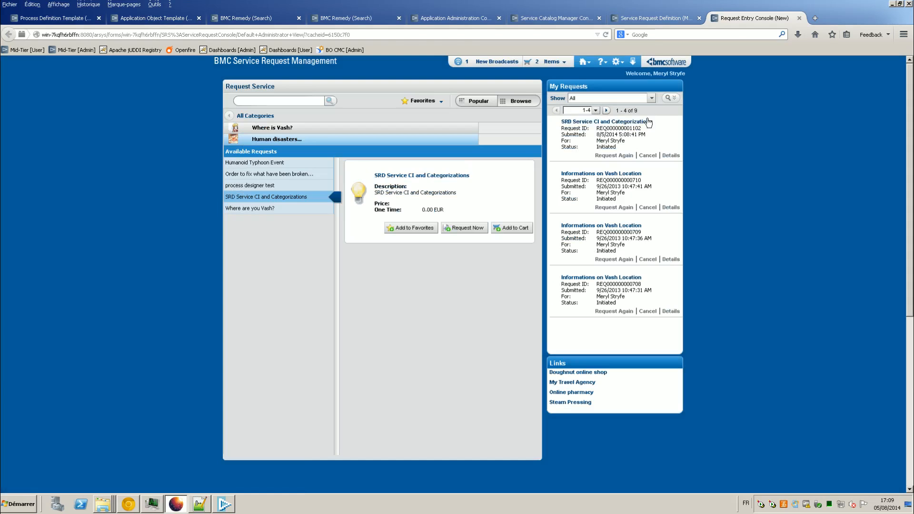
{"action": "left_click", "coordinate": [233, 19]}
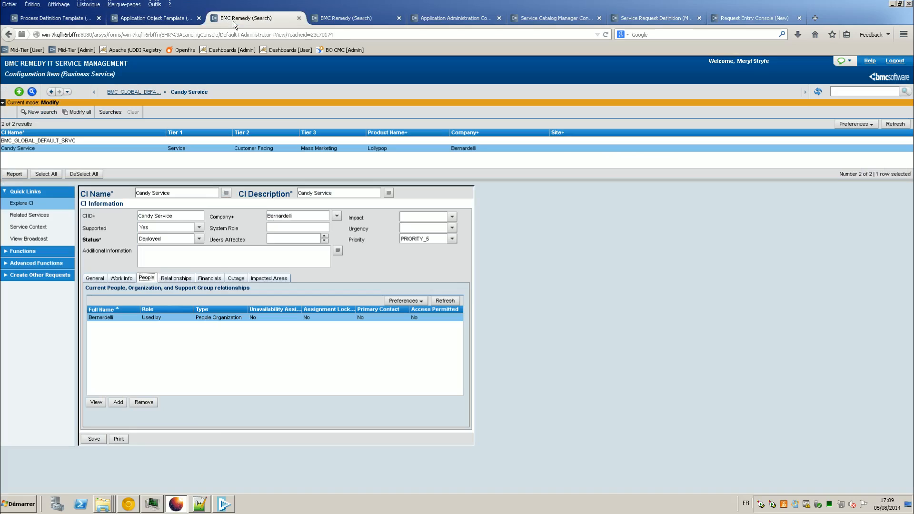
{"action": "left_click", "coordinate": [333, 18]}
{"action": "left_click", "coordinate": [52, 93]}
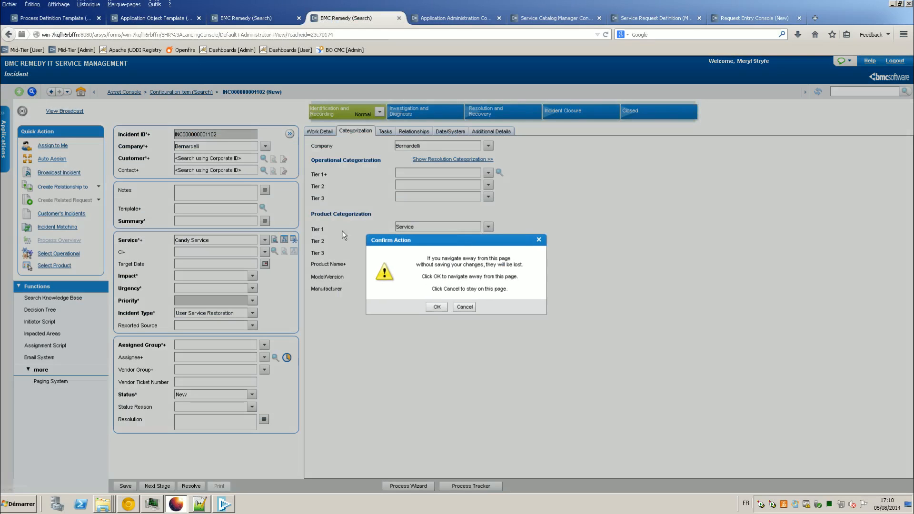
{"action": "left_click", "coordinate": [436, 308]}
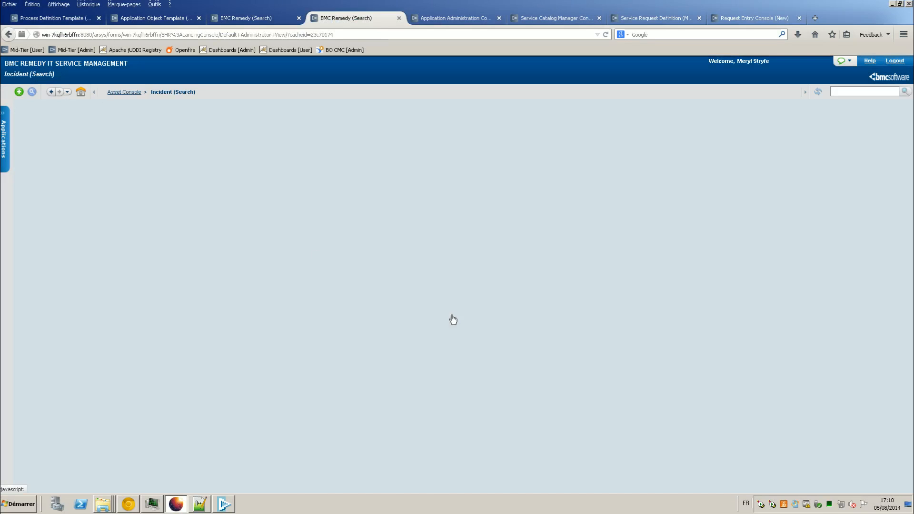
{"action": "left_click", "coordinate": [19, 91]}
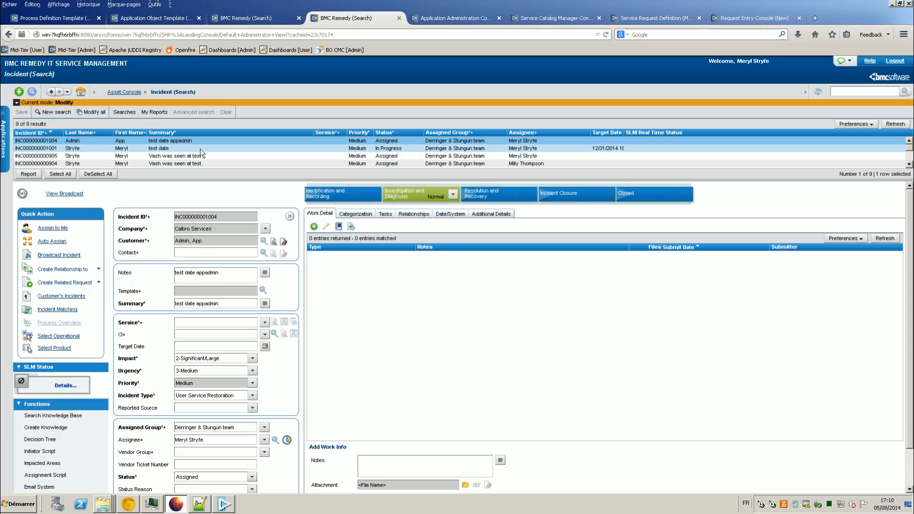
{"action": "scroll", "coordinate": [200, 149], "scroll_direction": "down", "scroll_amount": 2}
{"action": "scroll", "coordinate": [200, 151], "scroll_direction": "up", "scroll_amount": 2}
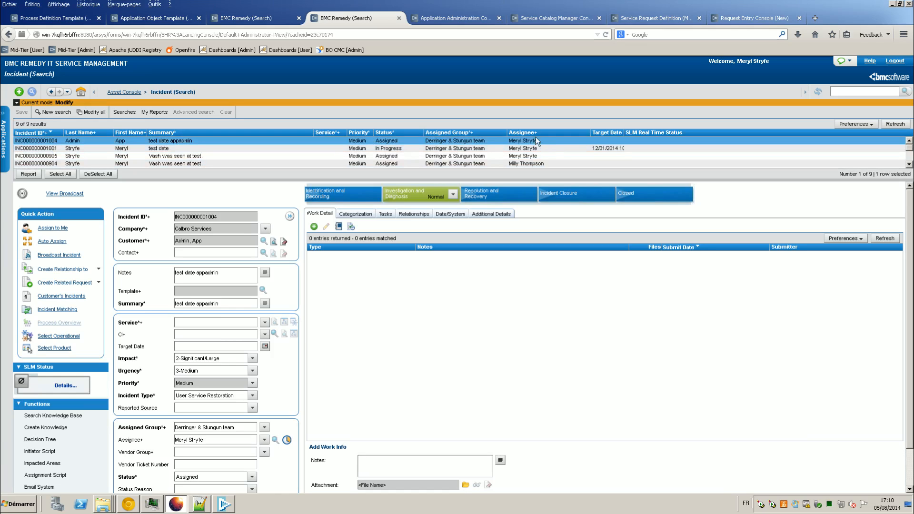
{"action": "left_click", "coordinate": [756, 18]}
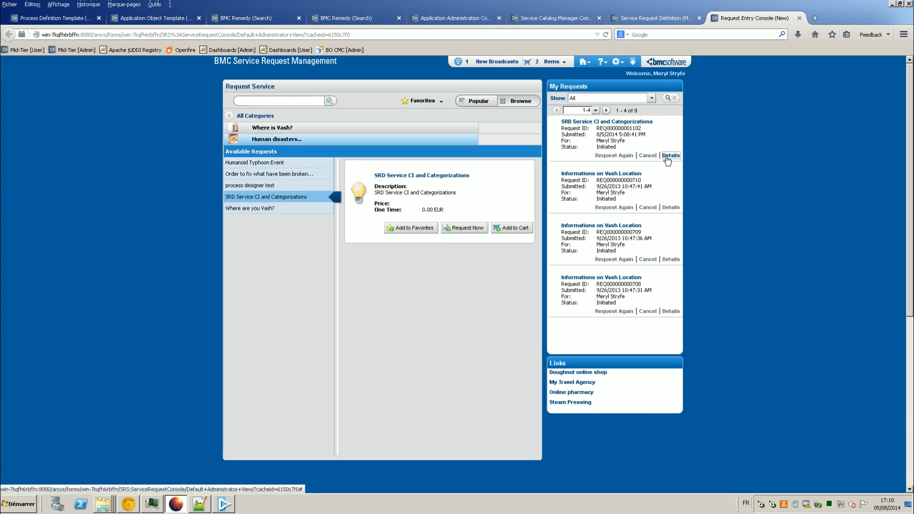
Step: Review the SRD request's question responses and AOT Service CI categ step, then switch to the Company window
{"action": "left_click", "coordinate": [670, 157]}
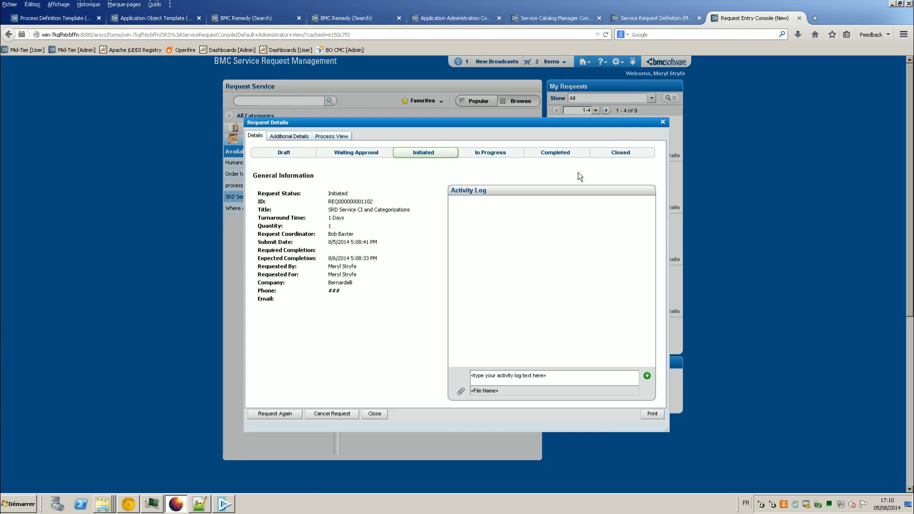
{"action": "left_click", "coordinate": [299, 137]}
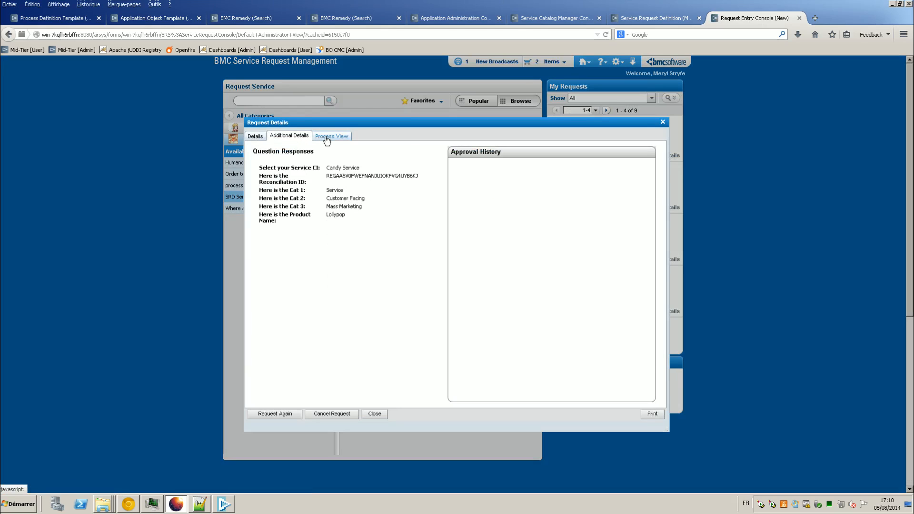
{"action": "left_click", "coordinate": [326, 138]}
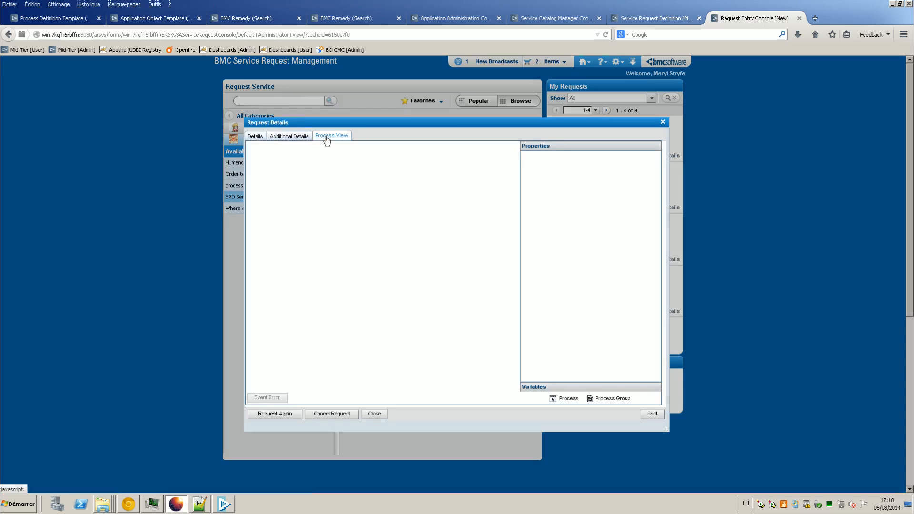
{"action": "left_click", "coordinate": [379, 263]}
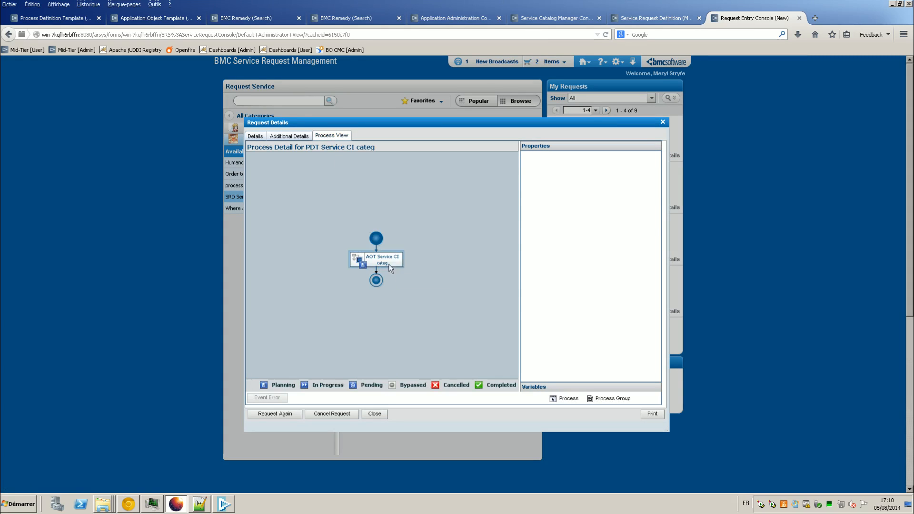
{"action": "left_click", "coordinate": [663, 123]}
{"action": "left_click", "coordinate": [129, 505]}
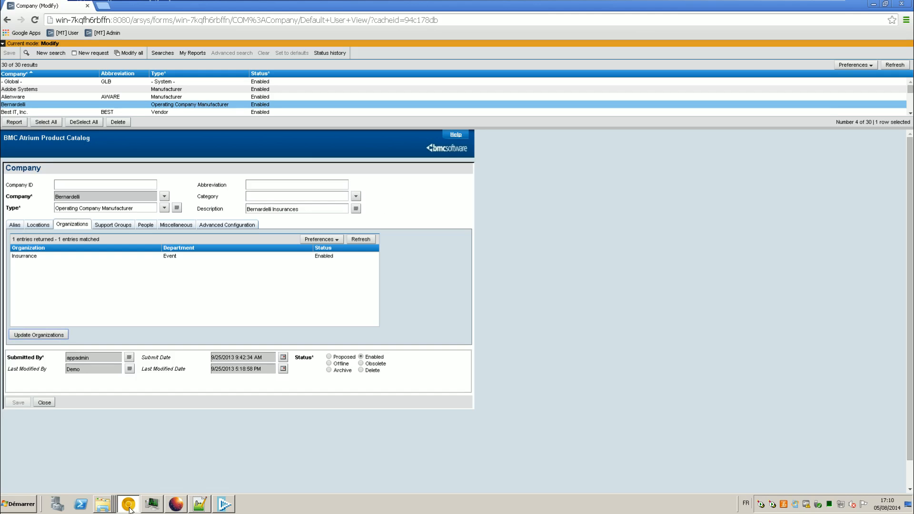
Step: Log in via the [MT] User bookmark with the demo user name and password
{"action": "left_click", "coordinate": [64, 32]}
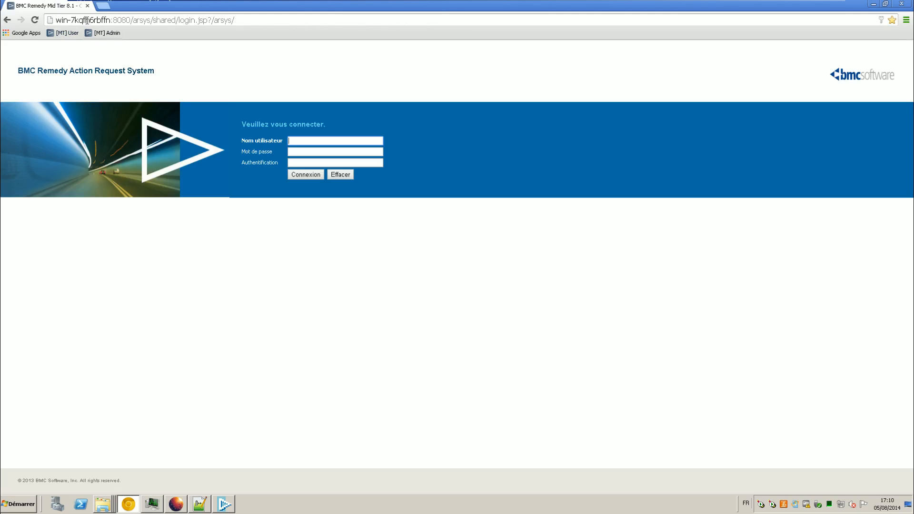
{"action": "type", "text": "DEmo"}
{"action": "key", "text": "Tab"}
{"action": "type", "text": "••••"}
{"action": "key", "text": "shift+Tab"}
{"action": "type", "text": "Demo"}
{"action": "key", "text": "Return"}
{"action": "key", "text": "Return"}
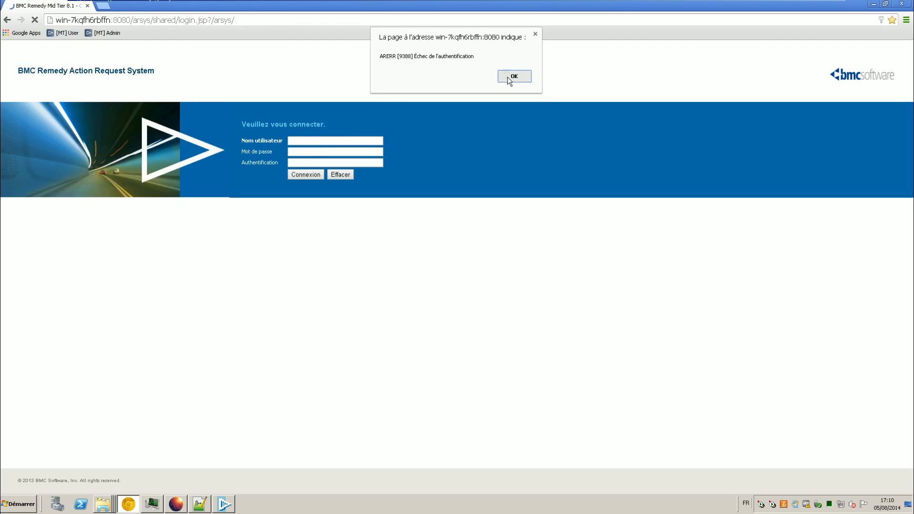
{"action": "type", "text": "Demo"}
{"action": "key", "text": "Tab"}
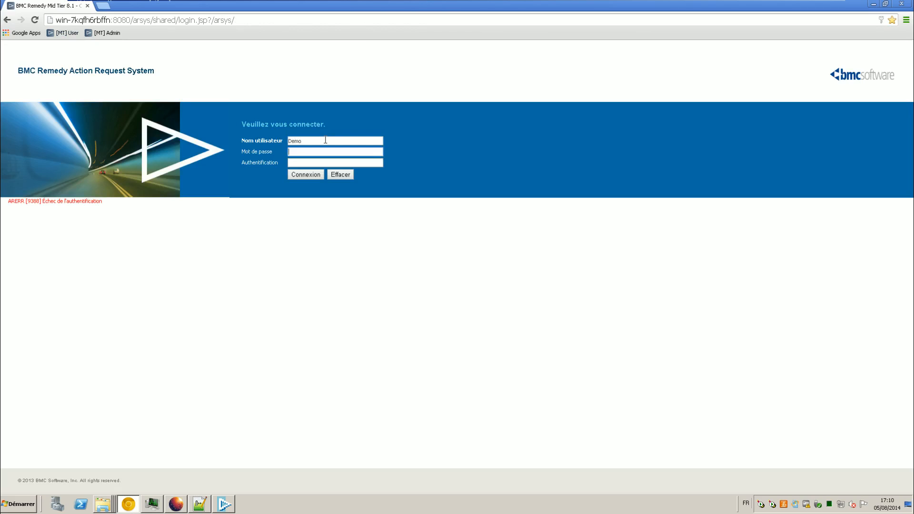
{"action": "key", "text": "Return"}
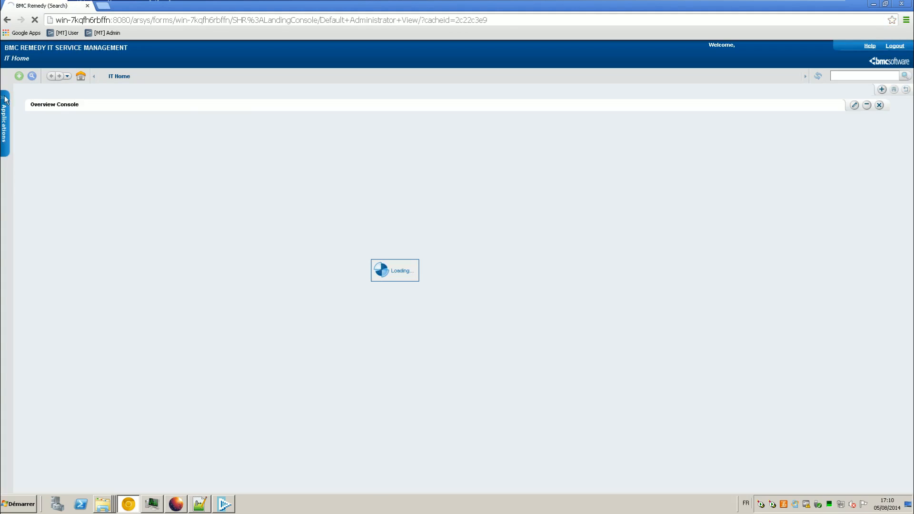
Step: View AR System Administration Console's System > General > Server Information Configuration settings, then minimize the window
{"action": "mouse_move", "coordinate": [6, 99]}
{"action": "mouse_move", "coordinate": [71, 133]}
{"action": "left_click", "coordinate": [133, 135]}
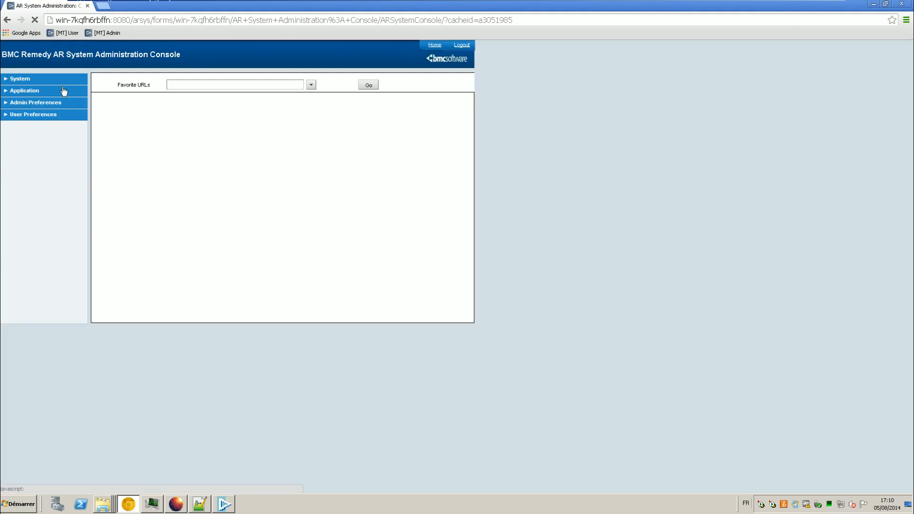
{"action": "left_click", "coordinate": [62, 80]}
{"action": "left_click", "coordinate": [57, 94]}
{"action": "left_click", "coordinate": [58, 106]}
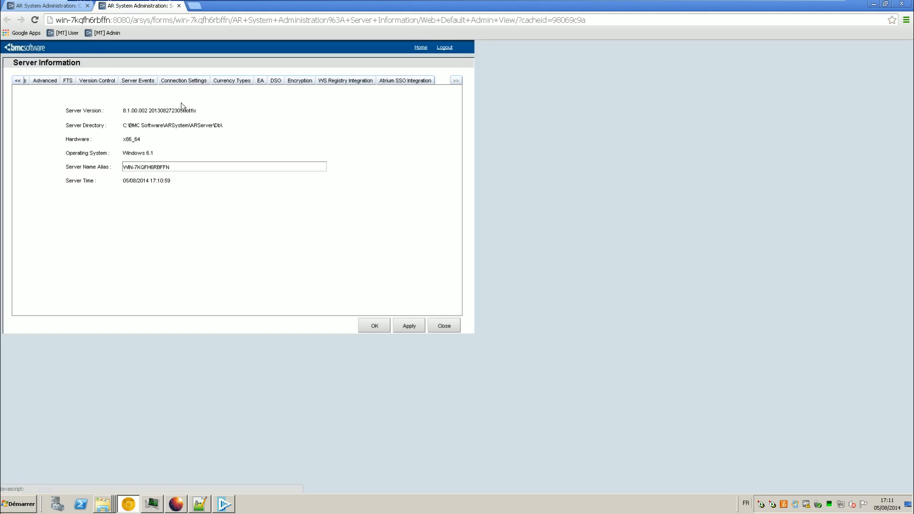
{"action": "left_click", "coordinate": [18, 81]}
{"action": "left_click", "coordinate": [17, 81]}
{"action": "left_click", "coordinate": [17, 81]}
{"action": "left_click", "coordinate": [66, 81]}
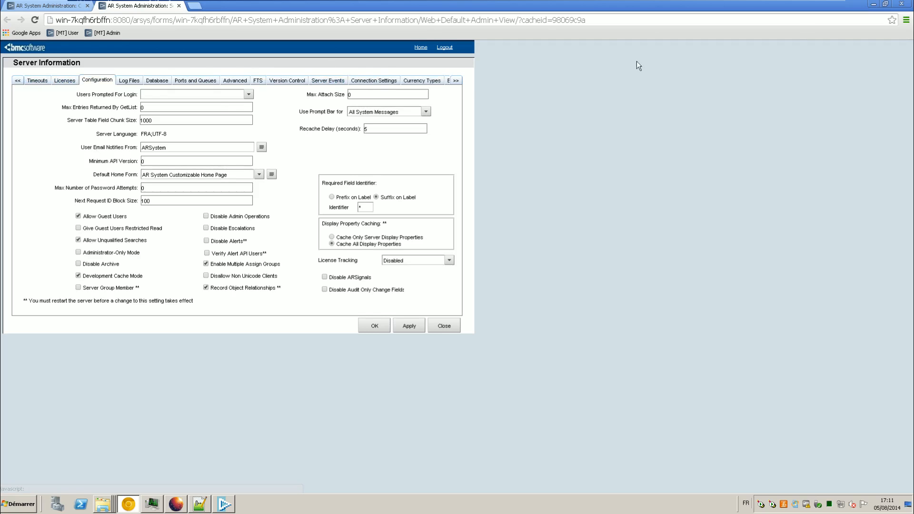
{"action": "left_click", "coordinate": [874, 5]}
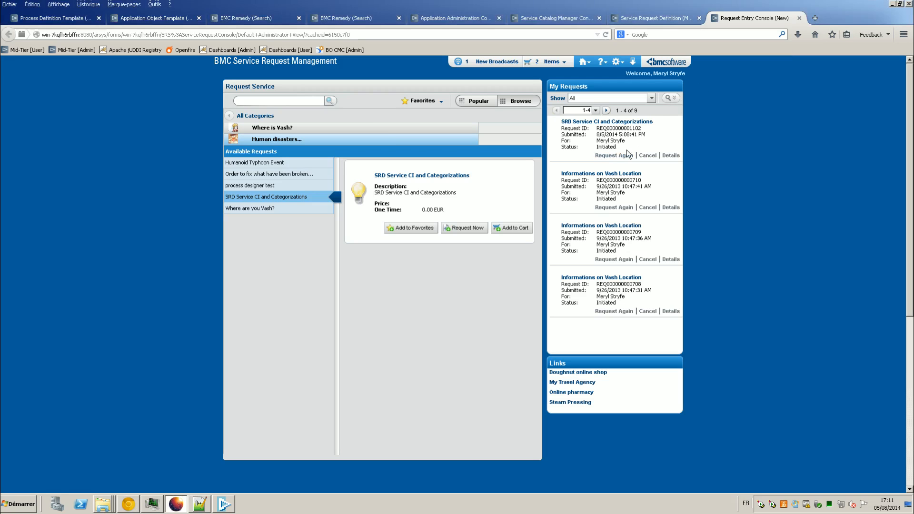
Step: With all requests still shown, inspect the Informations on Vash Location request's fulfilment step in Process View
{"action": "left_click", "coordinate": [651, 98]}
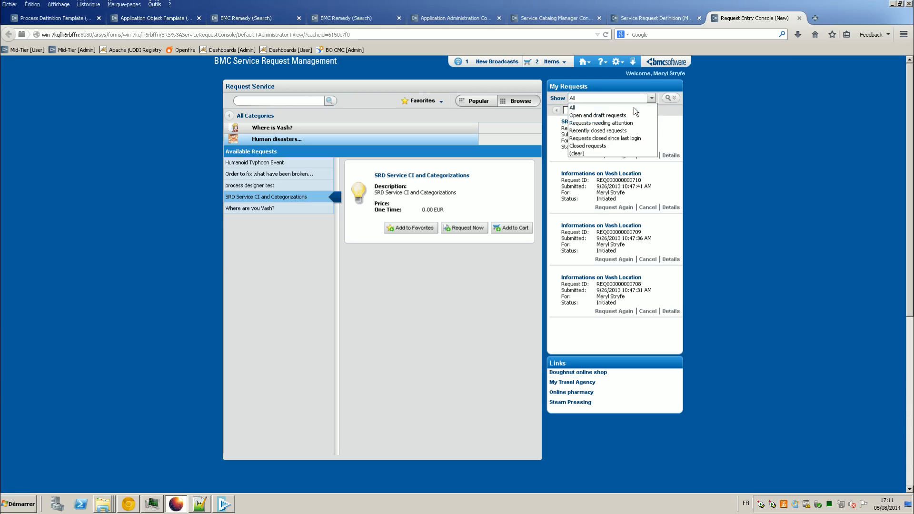
{"action": "left_click", "coordinate": [633, 107]}
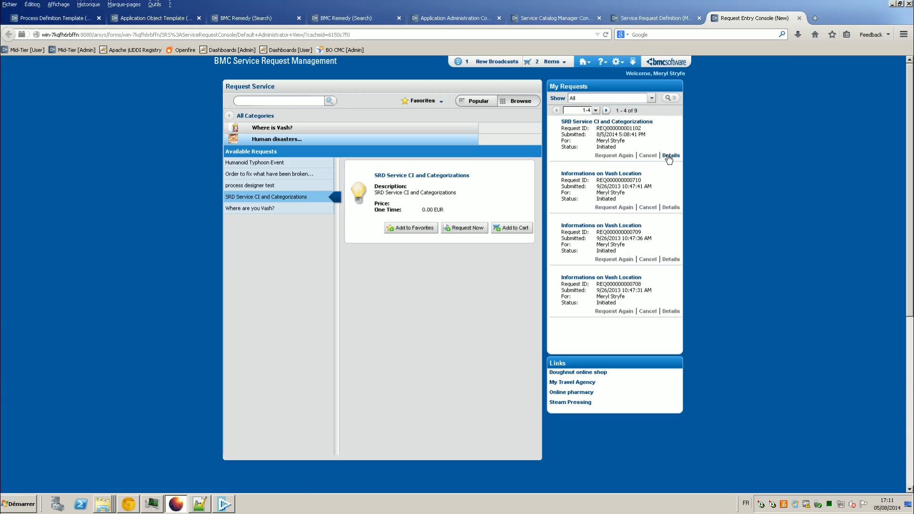
{"action": "left_click", "coordinate": [669, 207]}
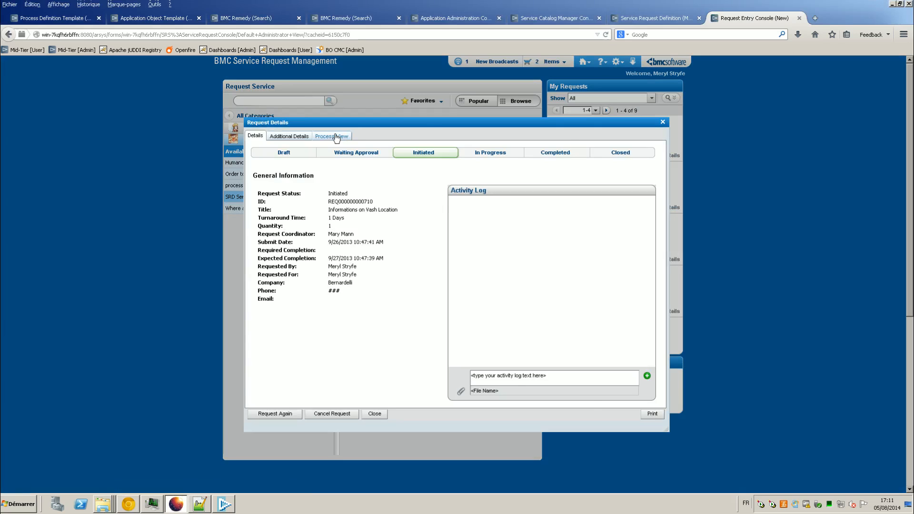
{"action": "left_click", "coordinate": [335, 136]}
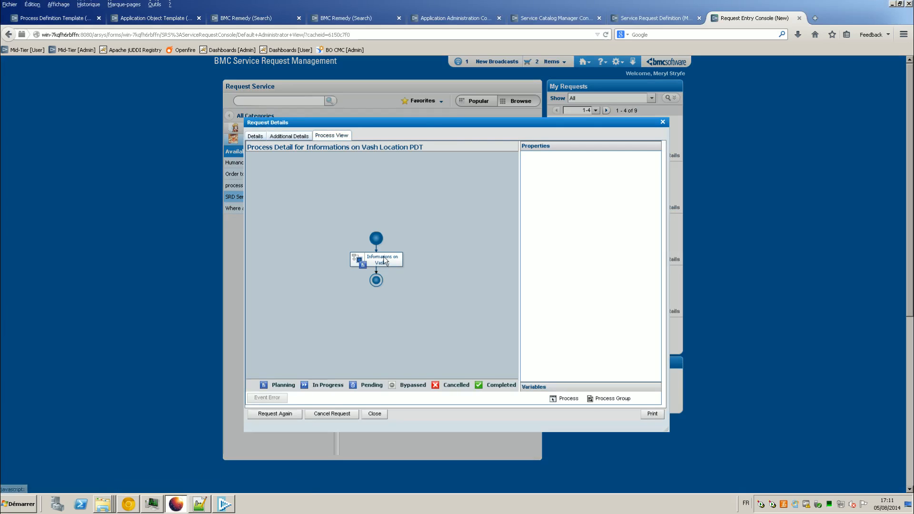
{"action": "left_click", "coordinate": [386, 263]}
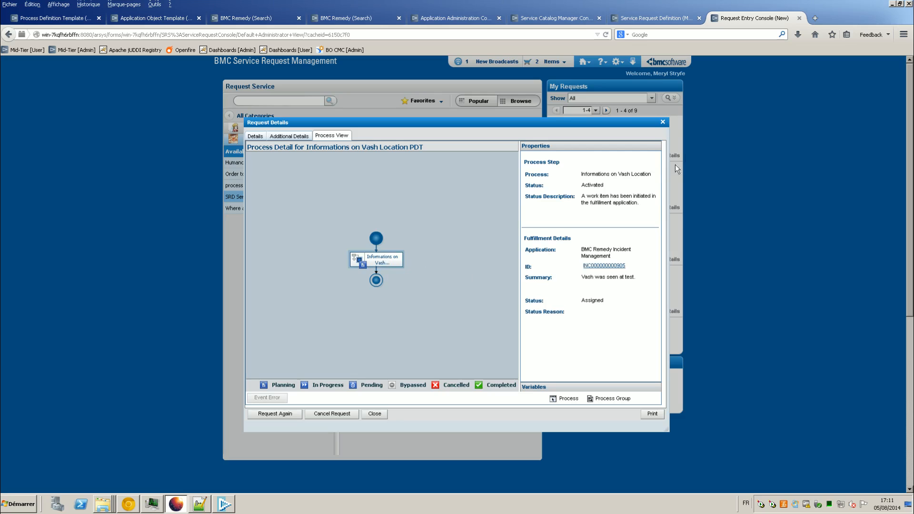
{"action": "left_click", "coordinate": [663, 123]}
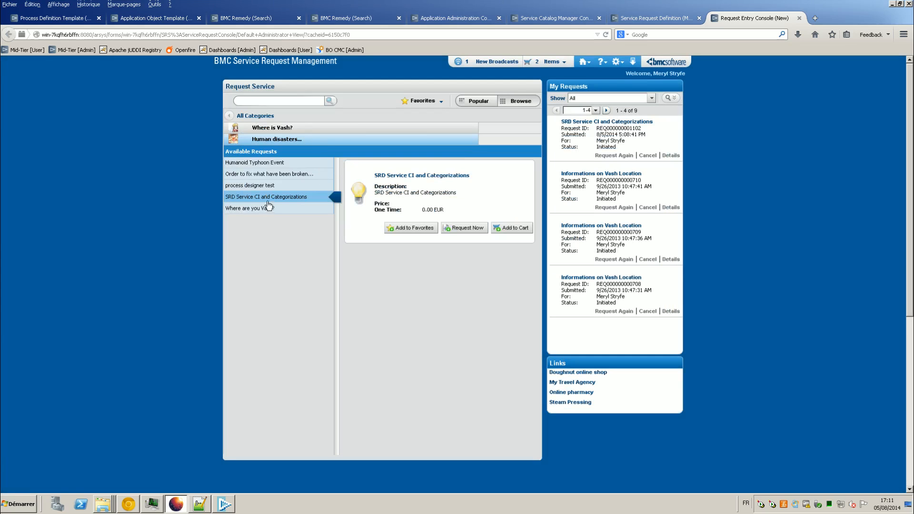
Step: Show the SRD Service CI request's process and its Initiated AOT Service CI categ step
{"action": "left_click", "coordinate": [671, 155]}
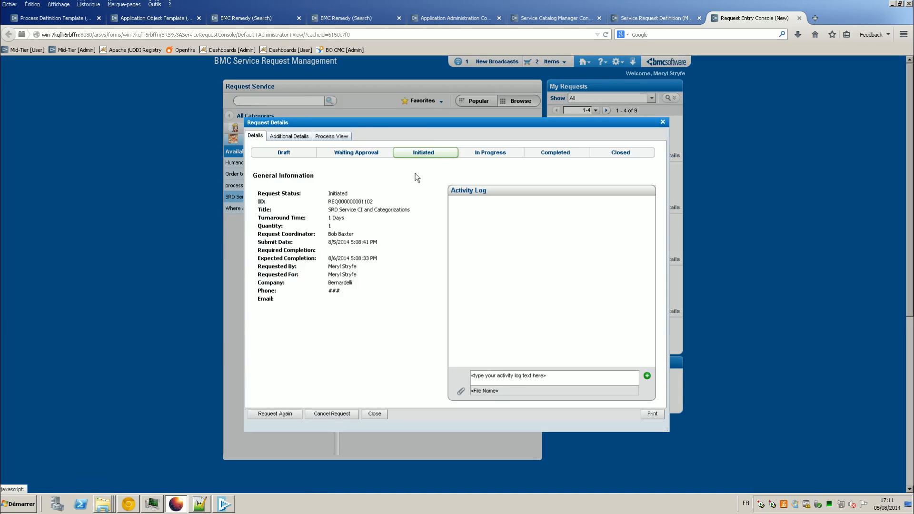
{"action": "left_click", "coordinate": [332, 139]}
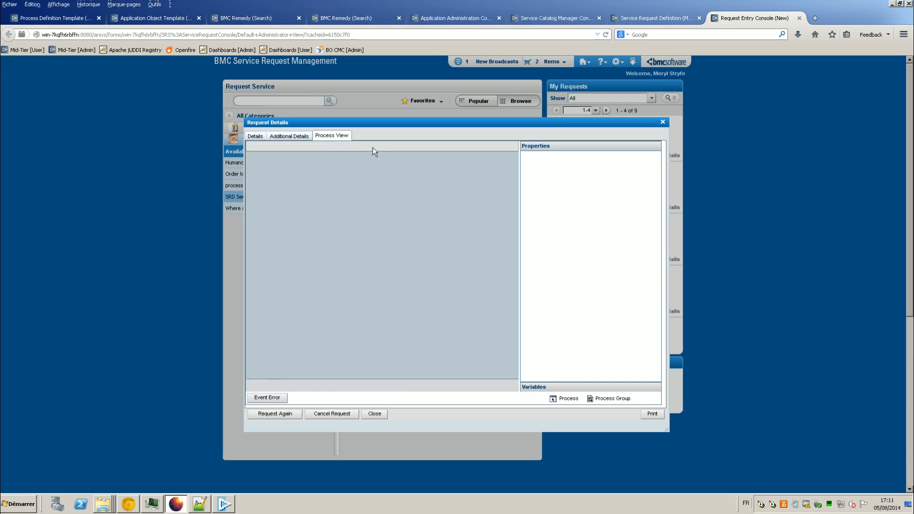
{"action": "left_click", "coordinate": [387, 266]}
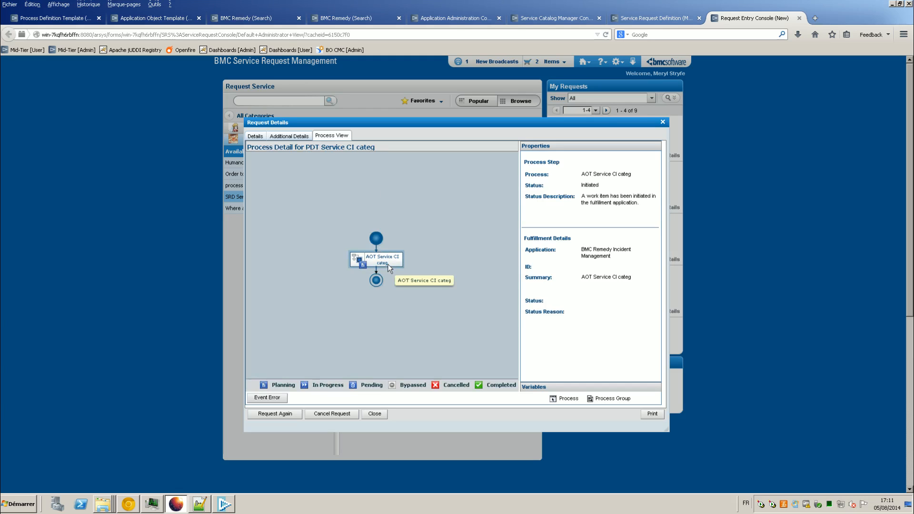
Step: Expand the AOT step's event error to read error 1291045: categorization invalid for company Bernardelli
{"action": "left_click", "coordinate": [270, 400]}
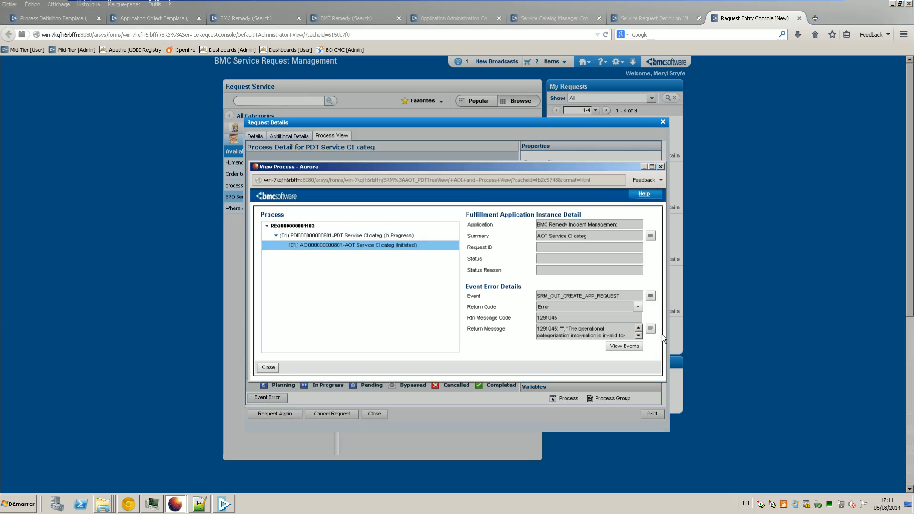
{"action": "left_click", "coordinate": [650, 329]}
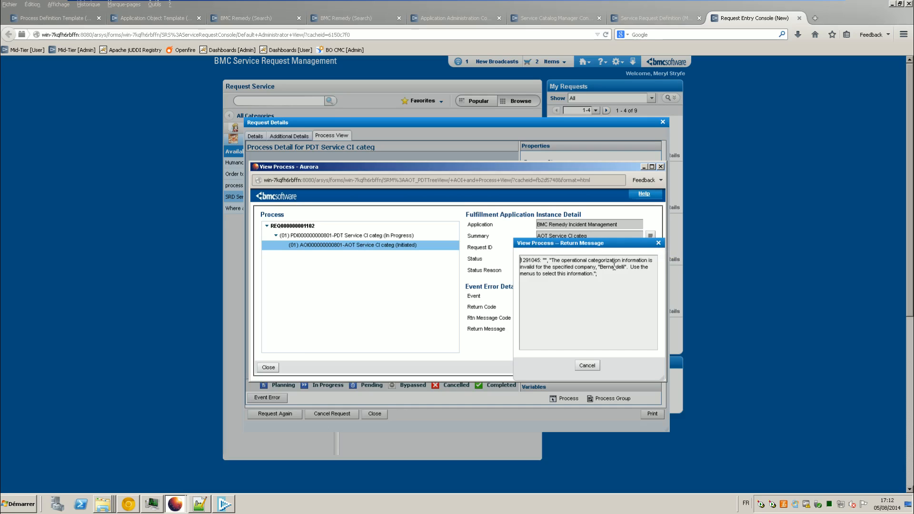
Step: Dismiss the error message, Process View and Request Details, then bring up the server administration window
{"action": "left_click", "coordinate": [658, 244]}
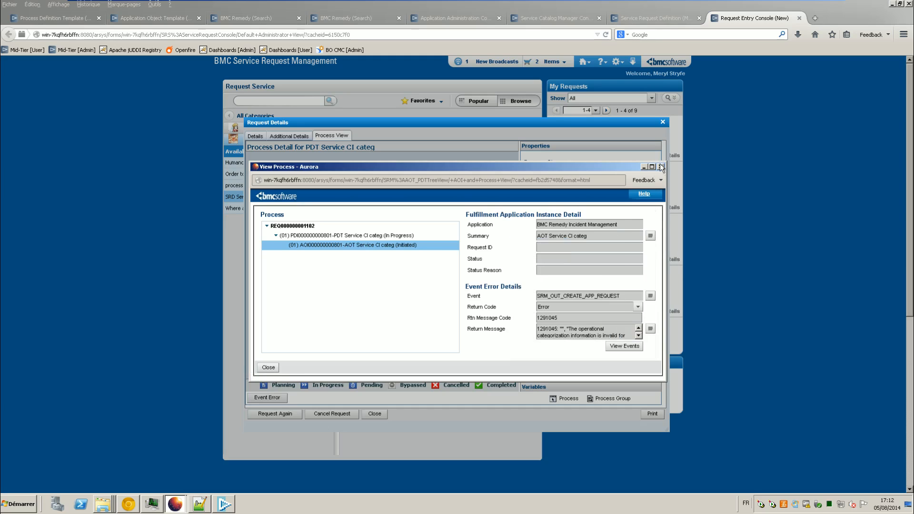
{"action": "left_click", "coordinate": [660, 167]}
{"action": "left_click", "coordinate": [663, 122]}
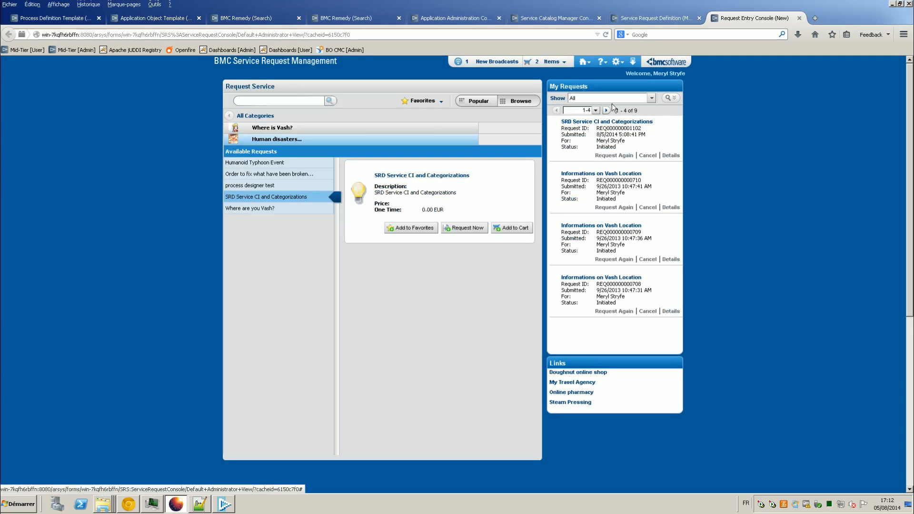
{"action": "left_click", "coordinate": [128, 504]}
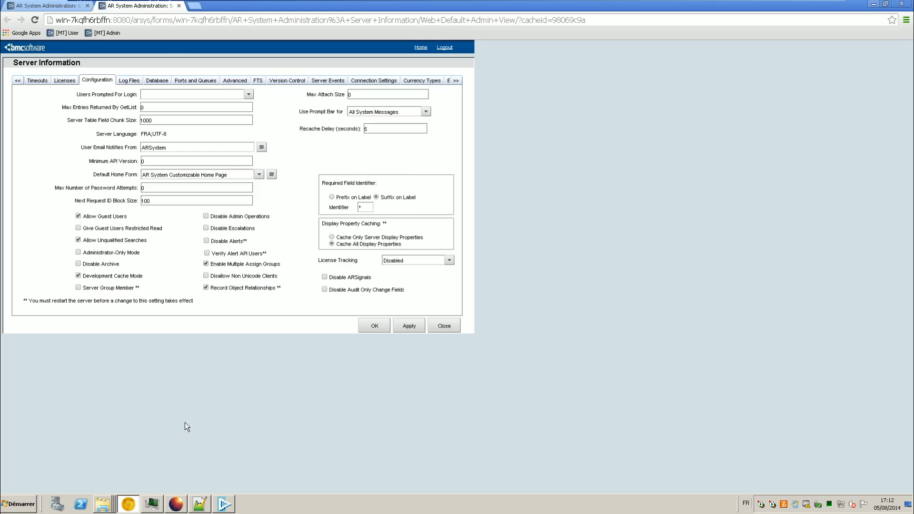
Step: Close the extra tab, log out, and log back in to Mid-Tier as appadmin
{"action": "left_click", "coordinate": [87, 6]}
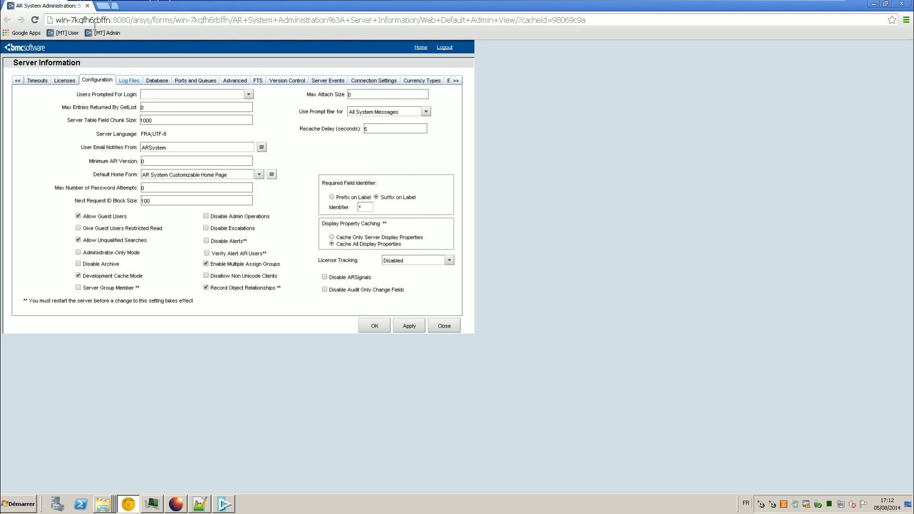
{"action": "left_click", "coordinate": [443, 47]}
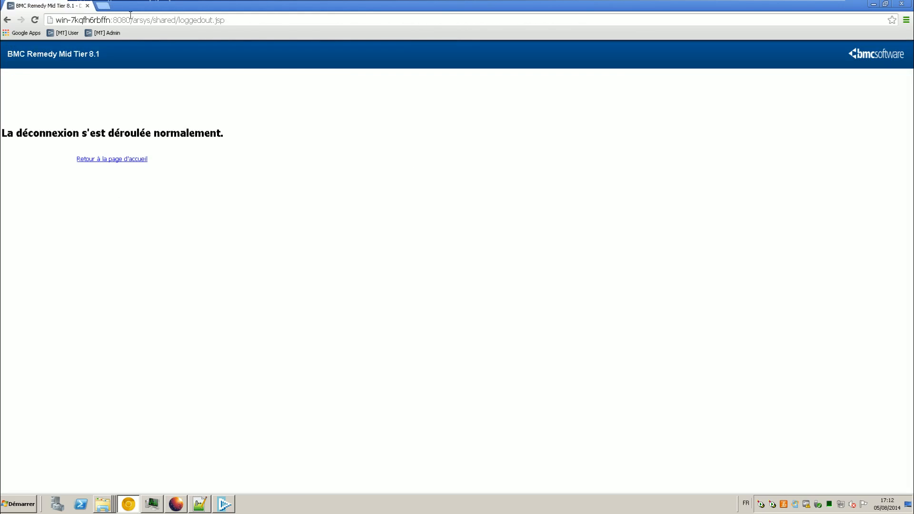
{"action": "left_click", "coordinate": [62, 33]}
{"action": "left_click", "coordinate": [291, 141]}
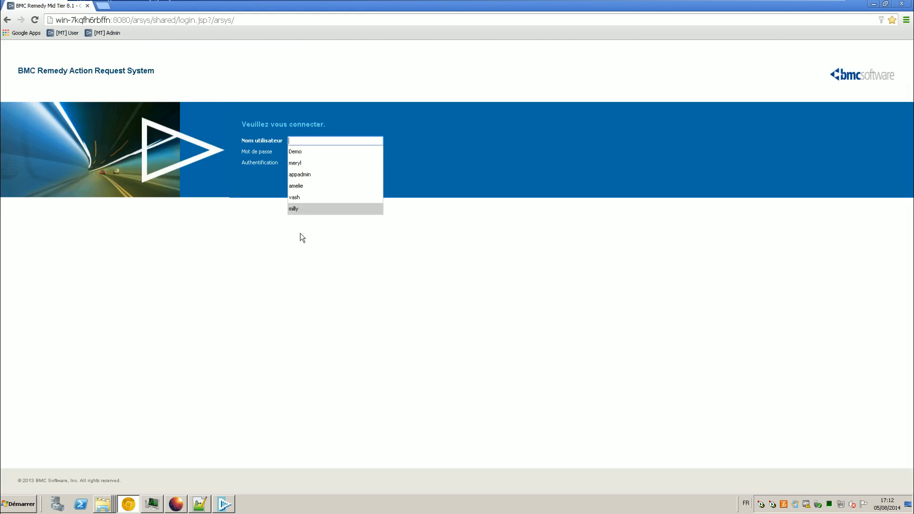
{"action": "type", "text": "appadmin"}
{"action": "key", "text": "Return"}
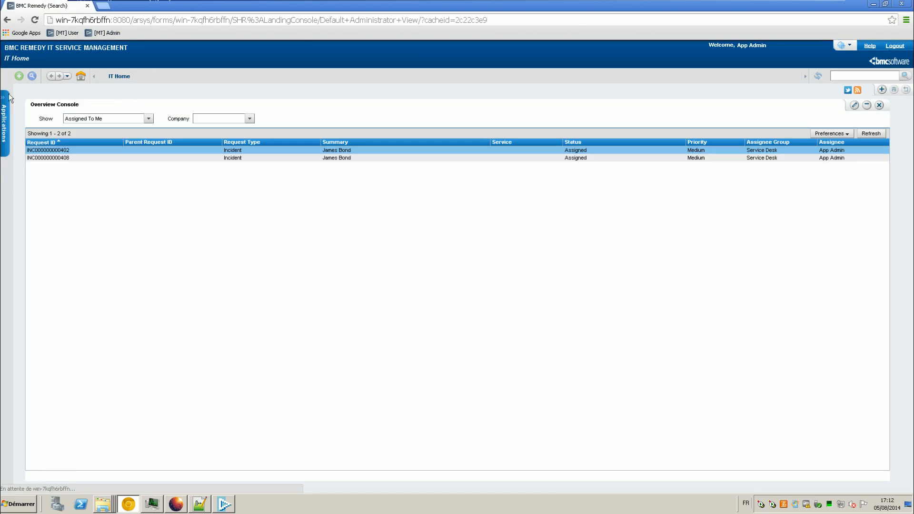
Step: Open the Application Administration Console from the Applications list
{"action": "left_click", "coordinate": [9, 97]}
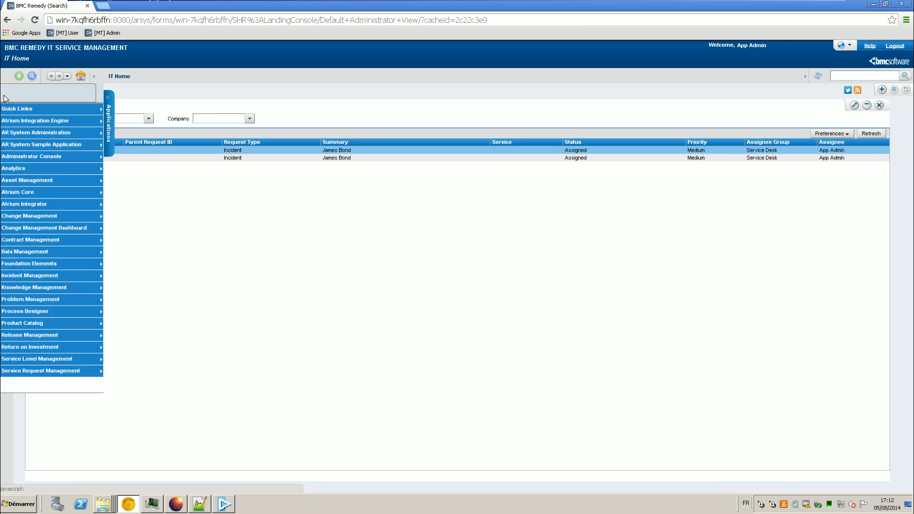
{"action": "mouse_move", "coordinate": [32, 153]}
{"action": "left_click", "coordinate": [128, 156]}
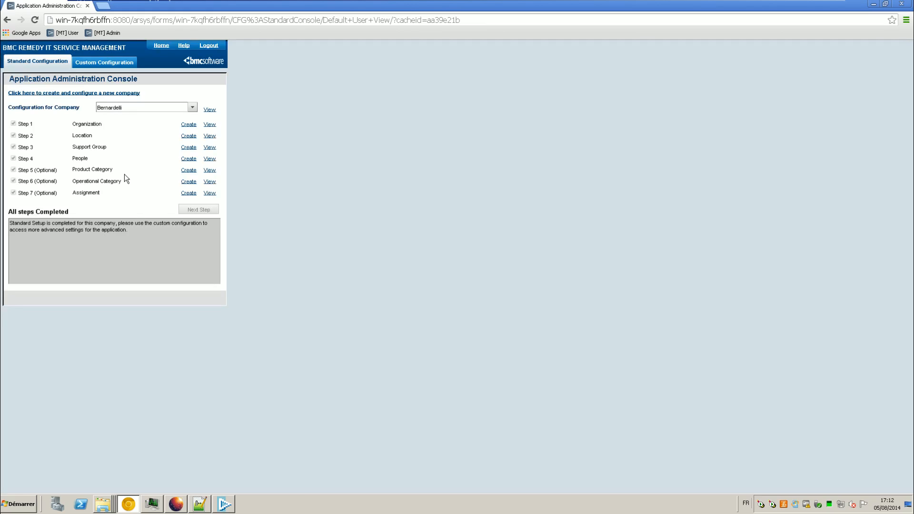
Step: Keep Bernardelli as the company and open a new Operational Category form, showing Tier 1 options
{"action": "left_click", "coordinate": [192, 107]}
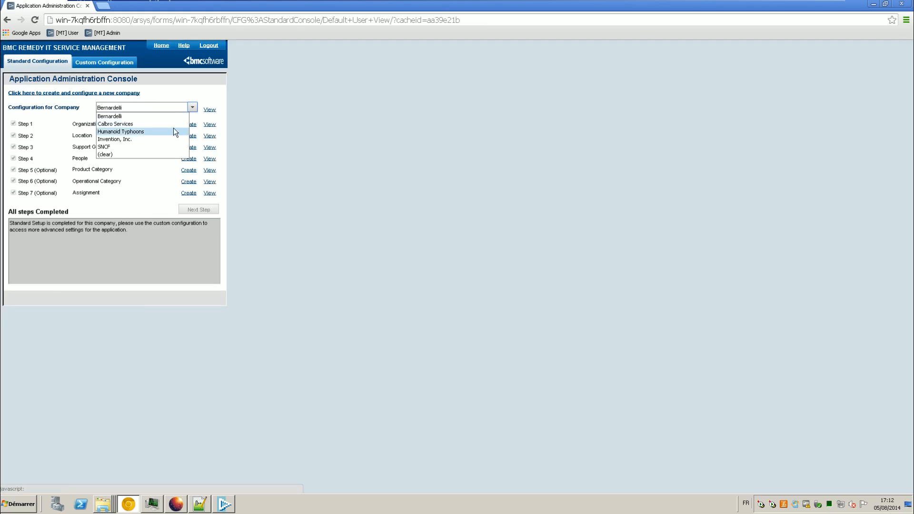
{"action": "left_click", "coordinate": [175, 116]}
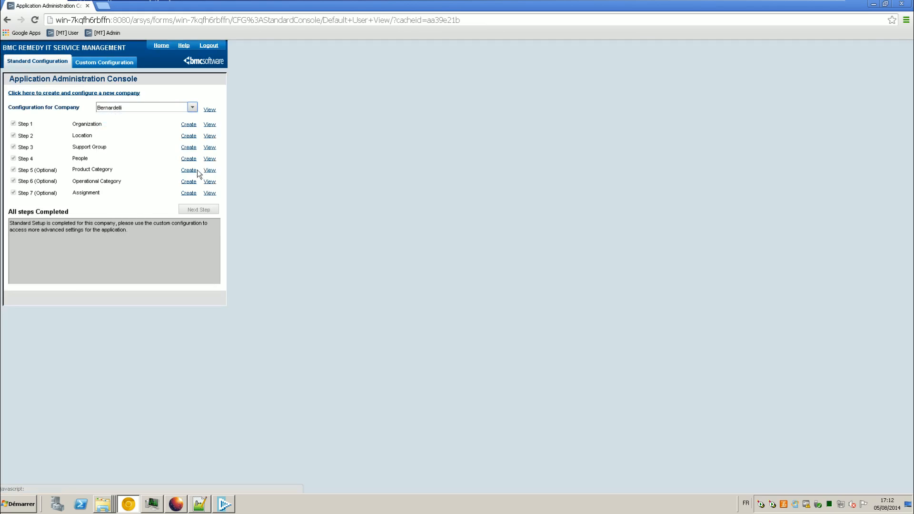
{"action": "left_click", "coordinate": [193, 171]}
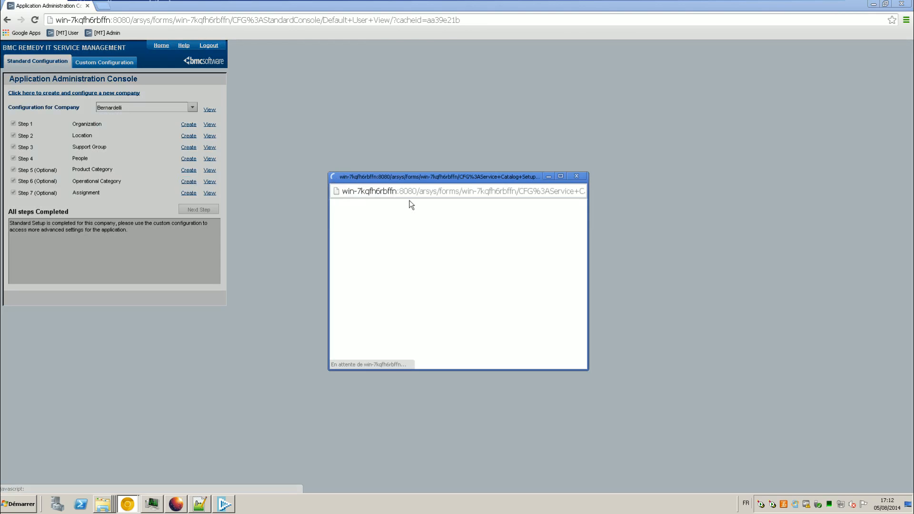
{"action": "left_click_drag", "start_coordinate": [428, 186], "coordinate": [423, 129]}
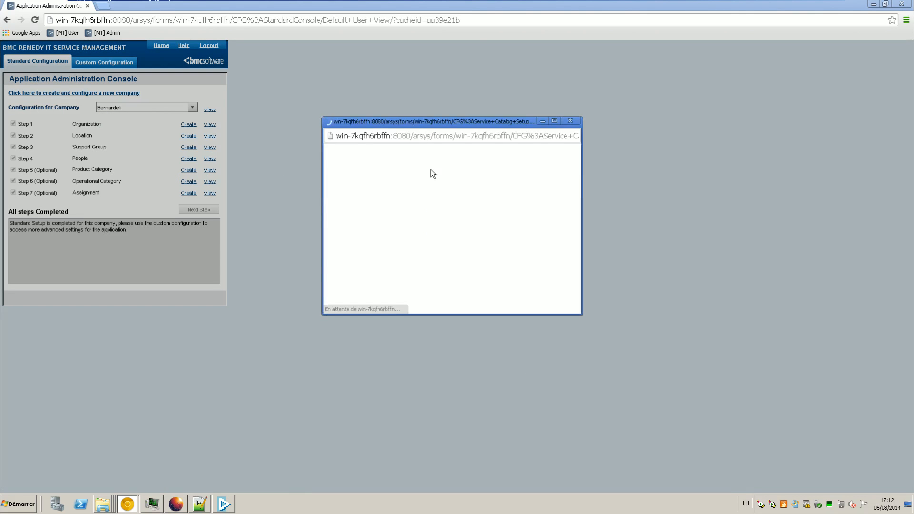
{"action": "left_click", "coordinate": [541, 184]}
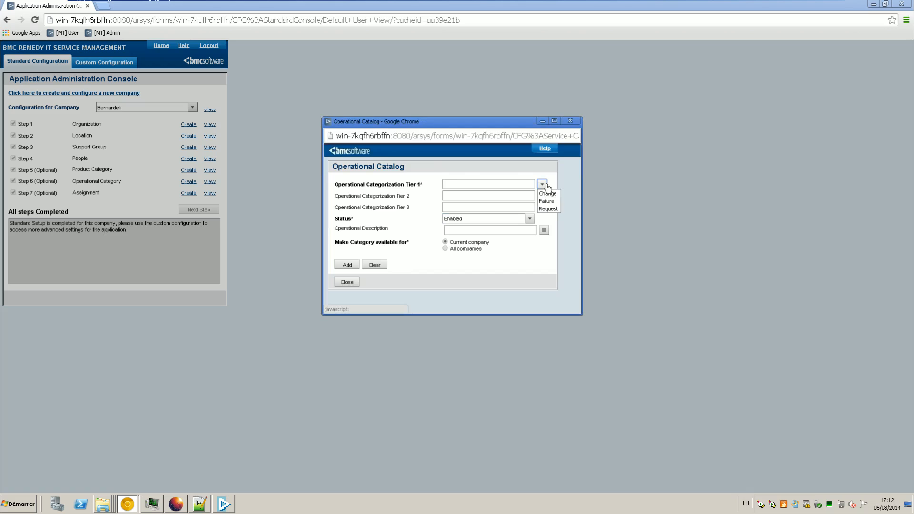
{"action": "left_click", "coordinate": [176, 504]}
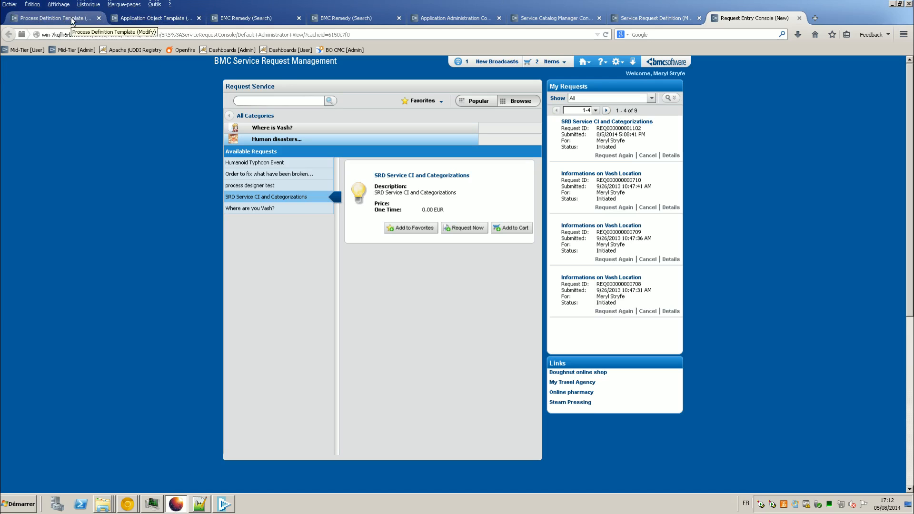
Step: Fill Tier 1 'Service' and Tier 2 'Customer Facing', copying values from the Candy Service CI categorization
{"action": "left_click", "coordinate": [160, 18]}
{"action": "left_click", "coordinate": [227, 18]}
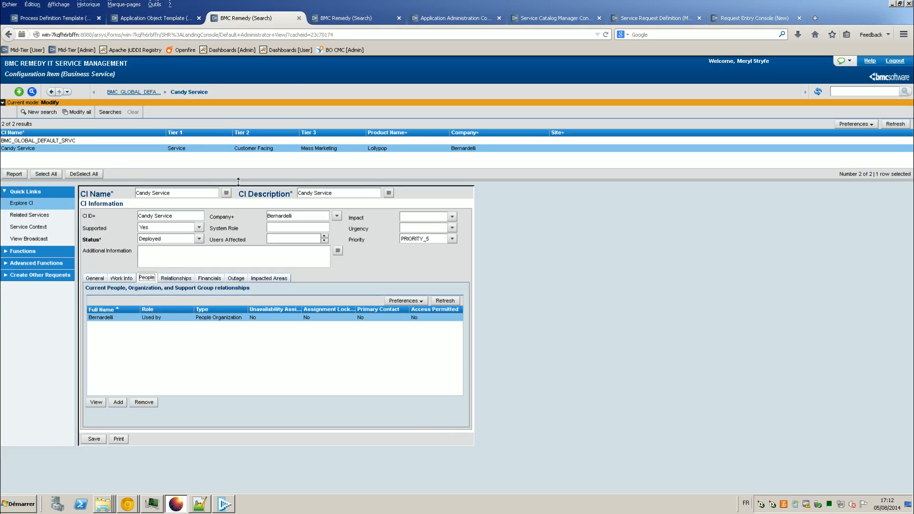
{"action": "left_click", "coordinate": [95, 278]}
{"action": "key", "text": "ctrl+c"}
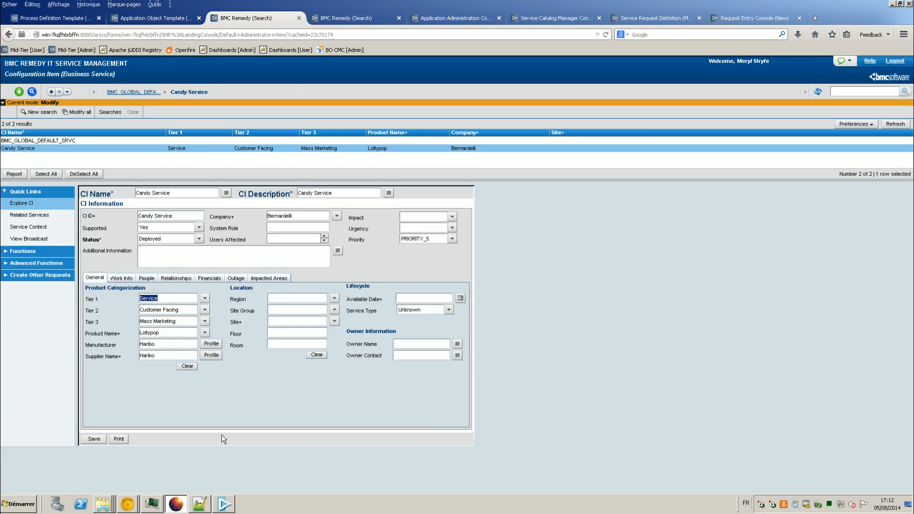
{"action": "left_click", "coordinate": [127, 504]}
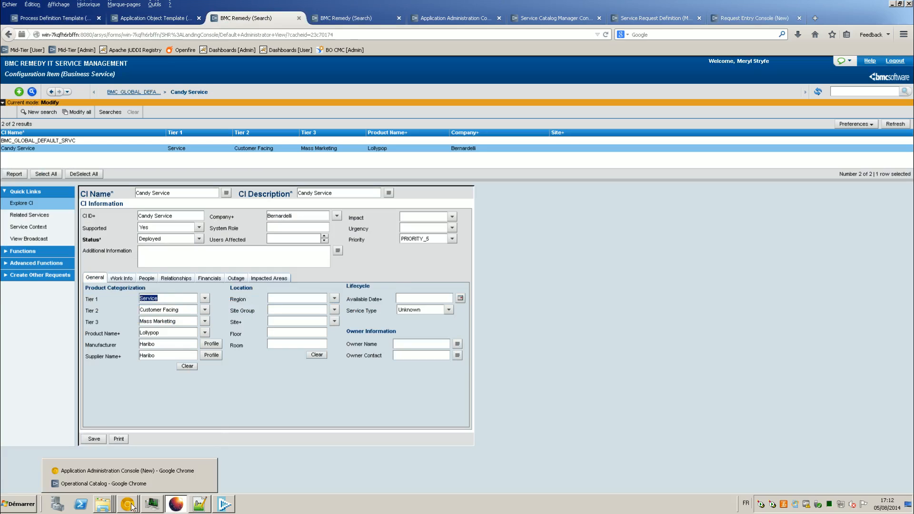
{"action": "left_click", "coordinate": [135, 482]}
{"action": "key", "text": "ctrl+v"}
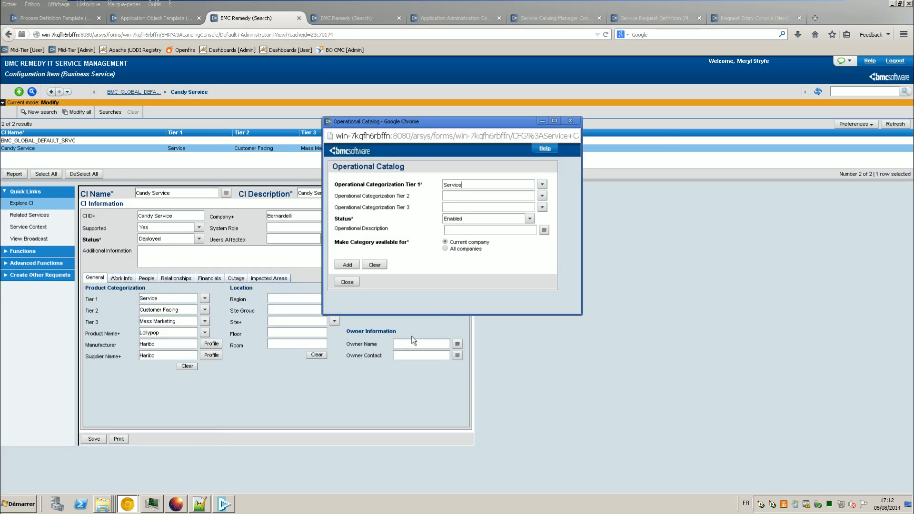
{"action": "left_click_drag", "start_coordinate": [178, 310], "coordinate": [114, 303]}
{"action": "key", "text": "ctrl+c"}
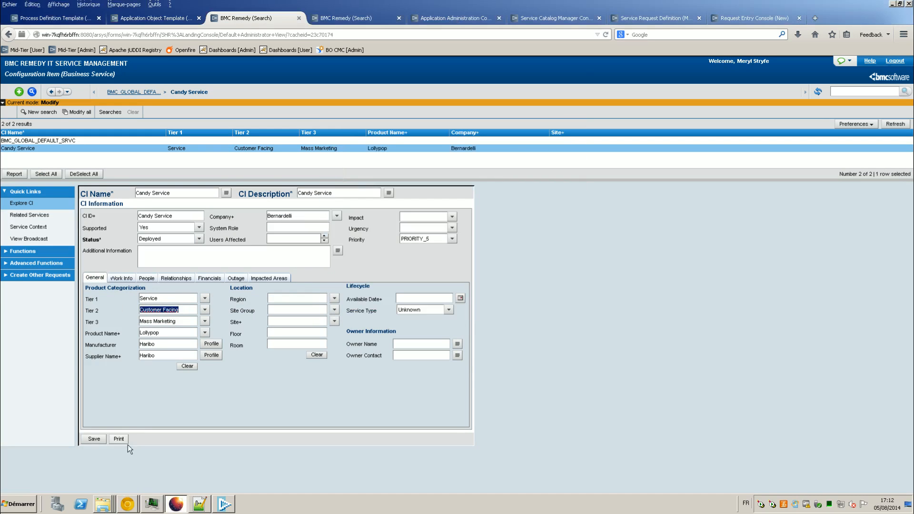
{"action": "left_click", "coordinate": [128, 504]}
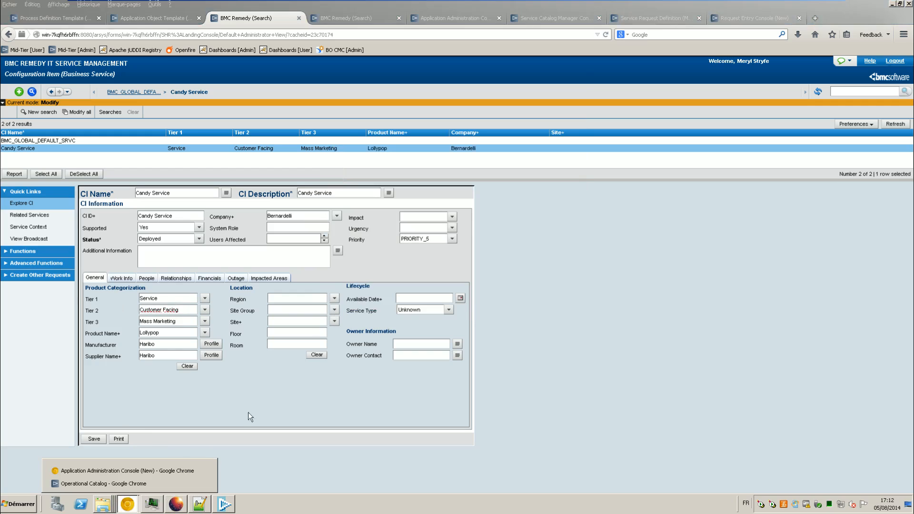
{"action": "left_click", "coordinate": [149, 484]}
{"action": "key", "text": "Tab"}
{"action": "key", "text": "ctrl+v"}
Step: Enter Tier 3 'Mass Marketing', add the category, confirm, and close the Operational Catalog
{"action": "left_click_drag", "start_coordinate": [177, 321], "coordinate": [106, 326]}
{"action": "key", "text": "ctrl+c"}
{"action": "left_click", "coordinate": [129, 502]}
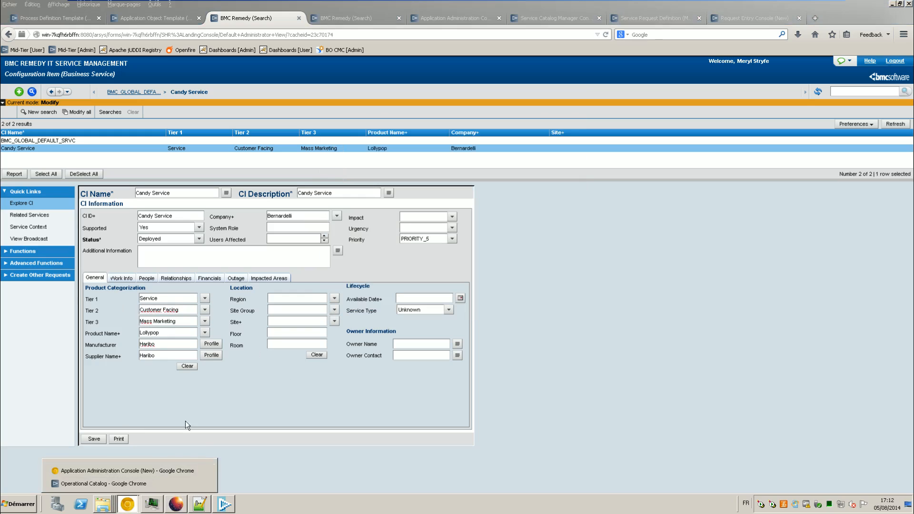
{"action": "left_click", "coordinate": [153, 477]}
{"action": "left_click", "coordinate": [446, 207]}
{"action": "key", "text": "ctrl+v"}
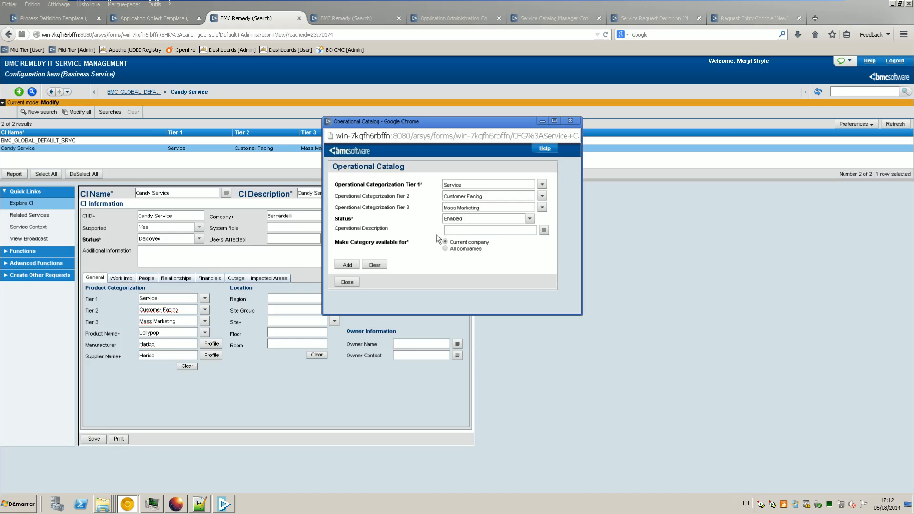
{"action": "left_click", "coordinate": [347, 264]}
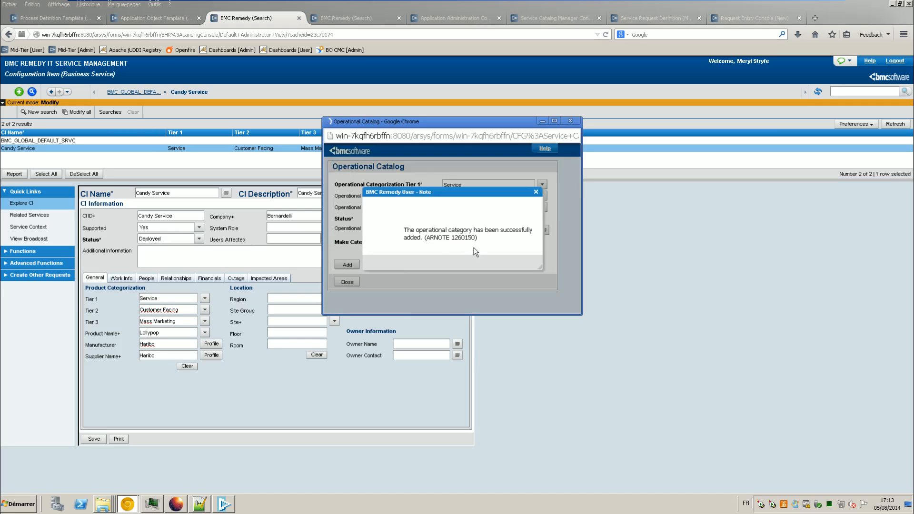
{"action": "left_click", "coordinate": [453, 264]}
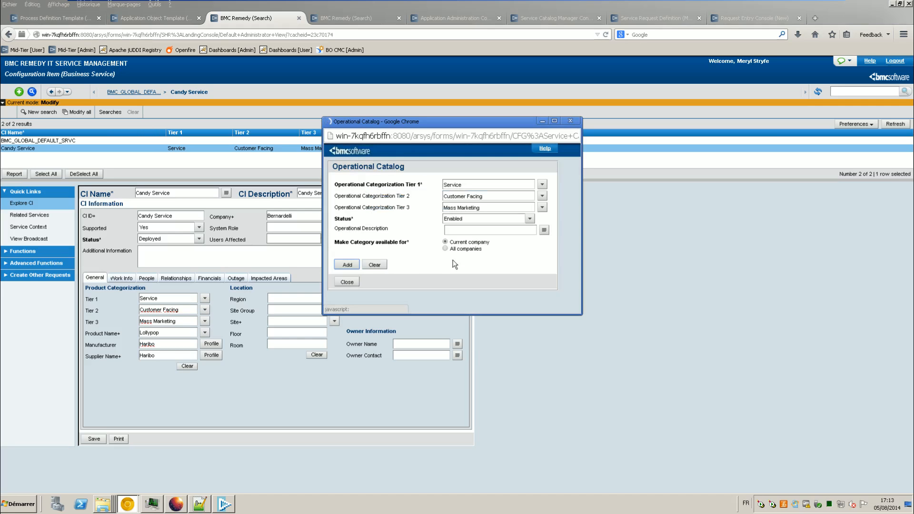
{"action": "left_click", "coordinate": [341, 283]}
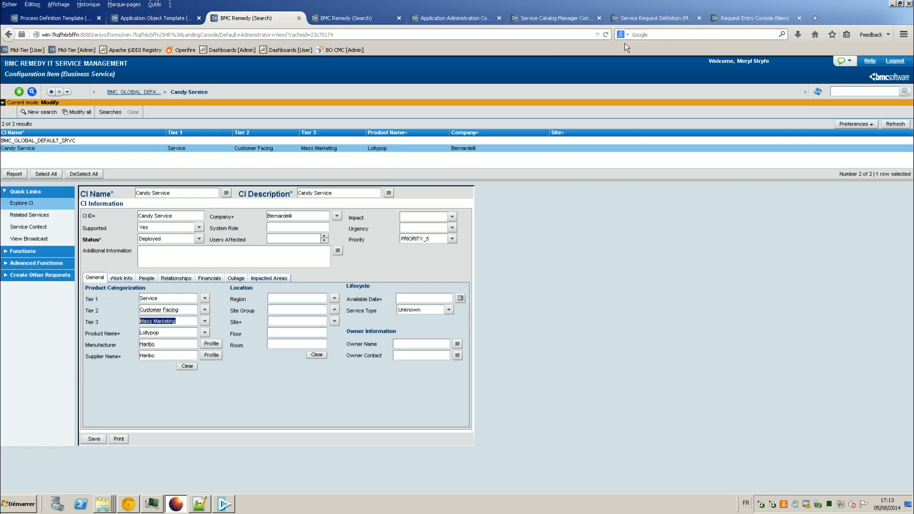
{"action": "left_click", "coordinate": [759, 19]}
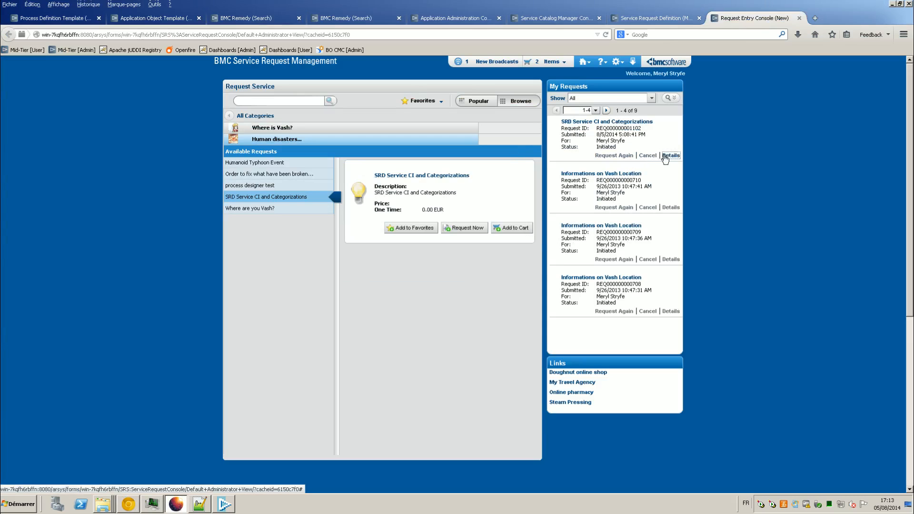
Step: Resubmit the SRD Service CI and Categorizations request with Candy Service as the Service CI
{"action": "left_click", "coordinate": [613, 156]}
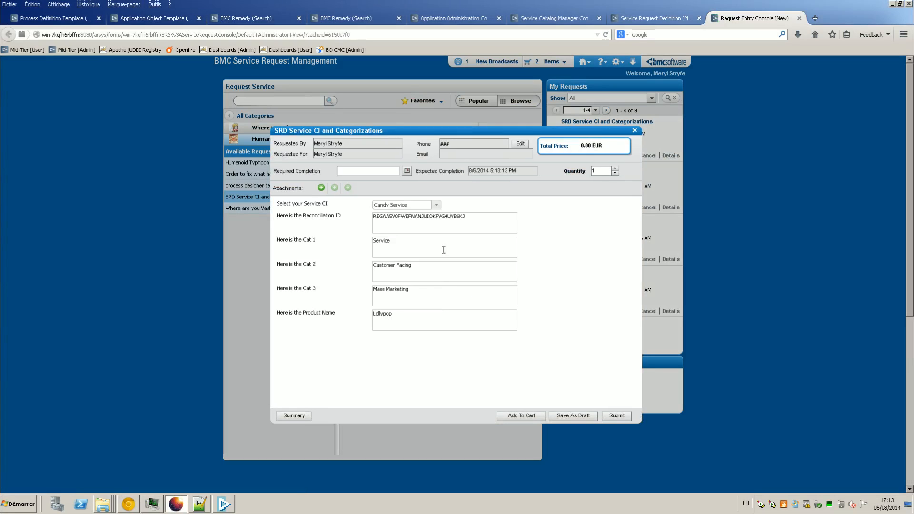
{"action": "left_click", "coordinate": [436, 205]}
{"action": "left_click", "coordinate": [430, 227]}
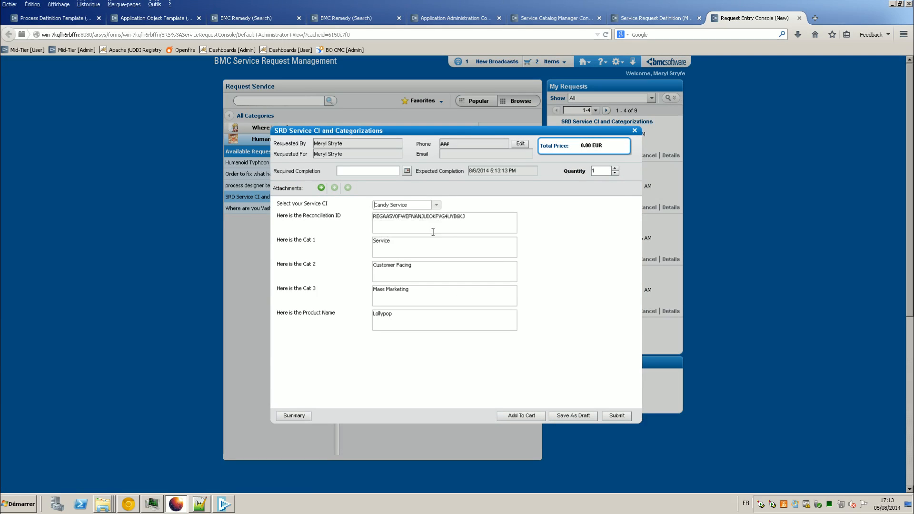
{"action": "left_click", "coordinate": [617, 416]}
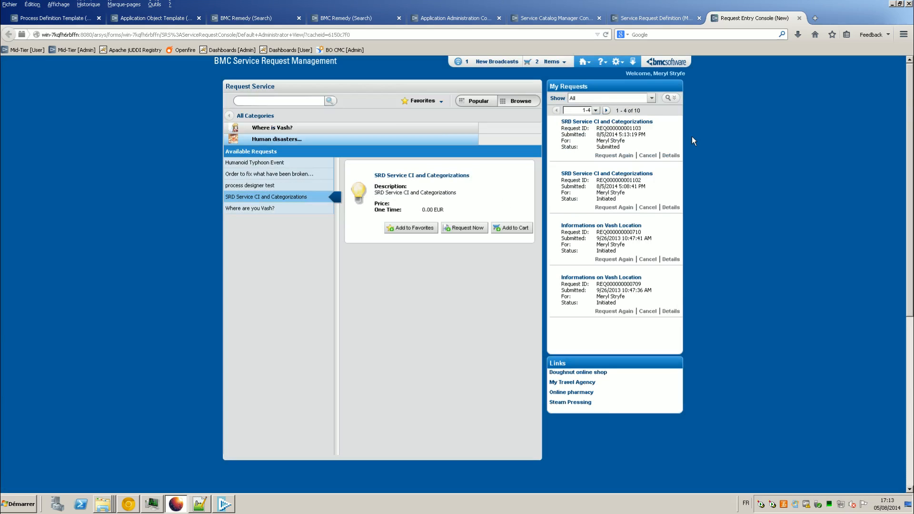
Step: Refresh My Requests and open the newest request's details
{"action": "left_click", "coordinate": [652, 98]}
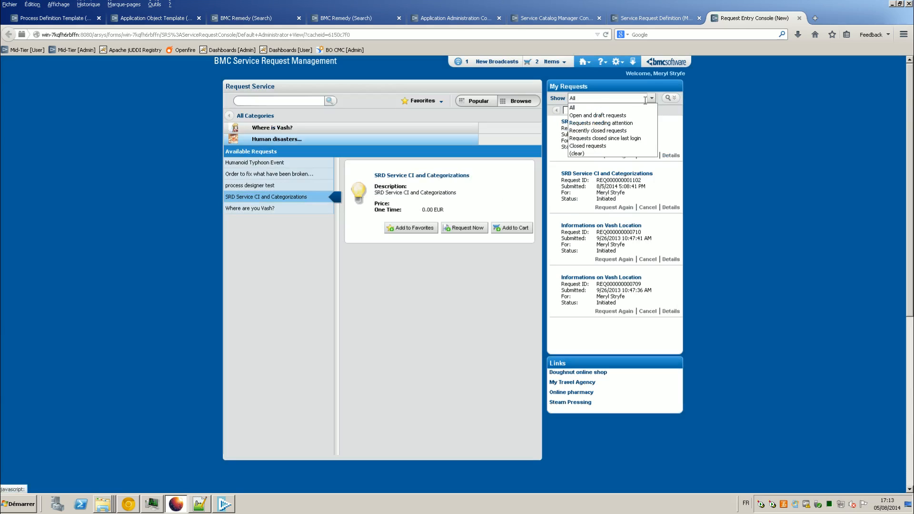
{"action": "left_click", "coordinate": [642, 110]}
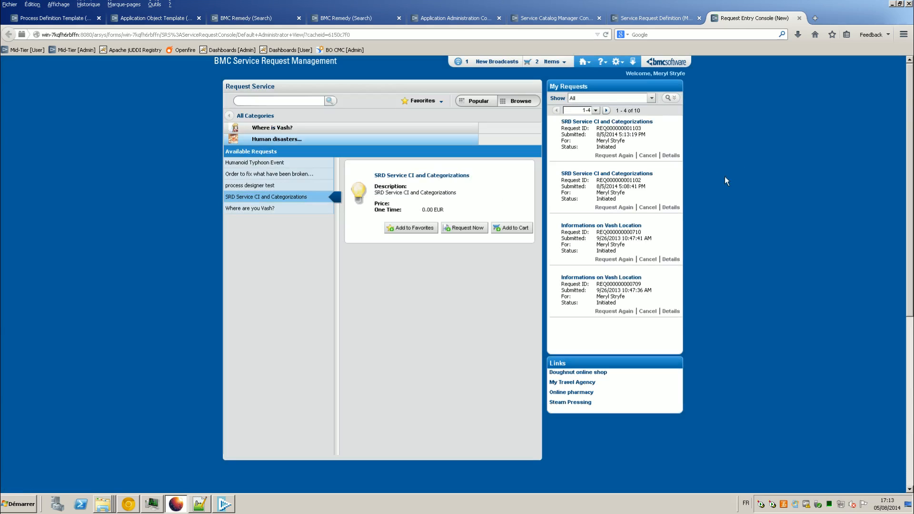
{"action": "left_click", "coordinate": [670, 155]}
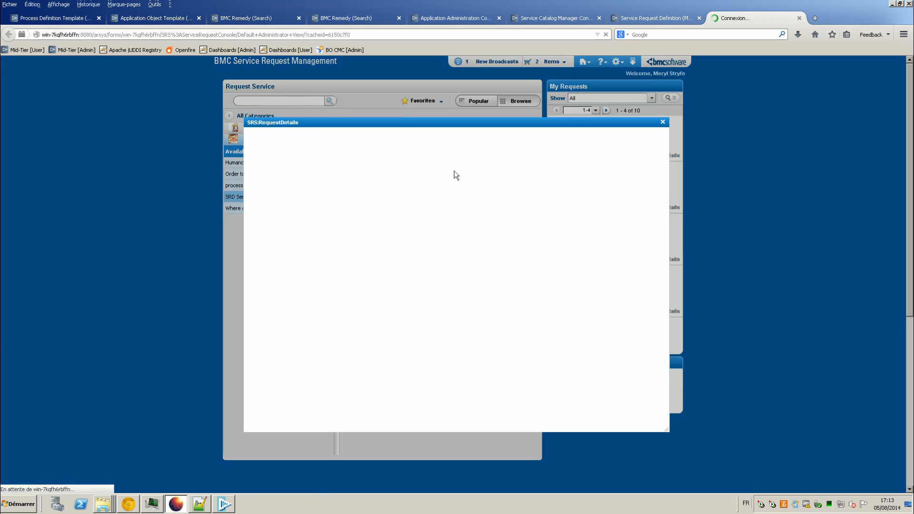
Step: Open the incident created by the request's AOT step from Process View
{"action": "left_click", "coordinate": [335, 137]}
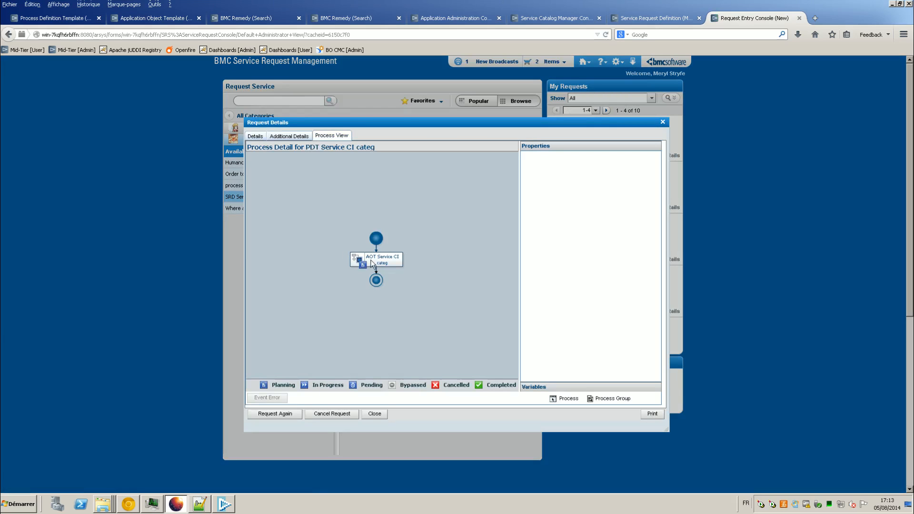
{"action": "left_click", "coordinate": [372, 264]}
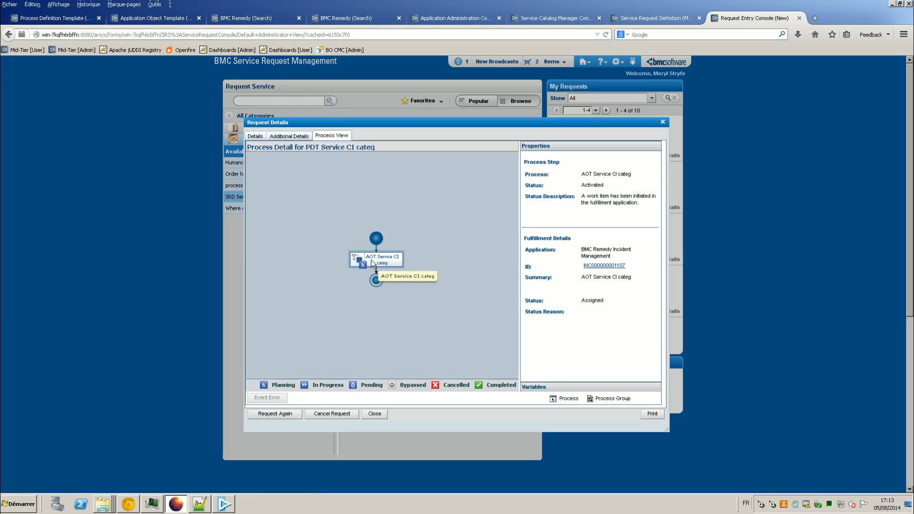
{"action": "left_click", "coordinate": [605, 266]}
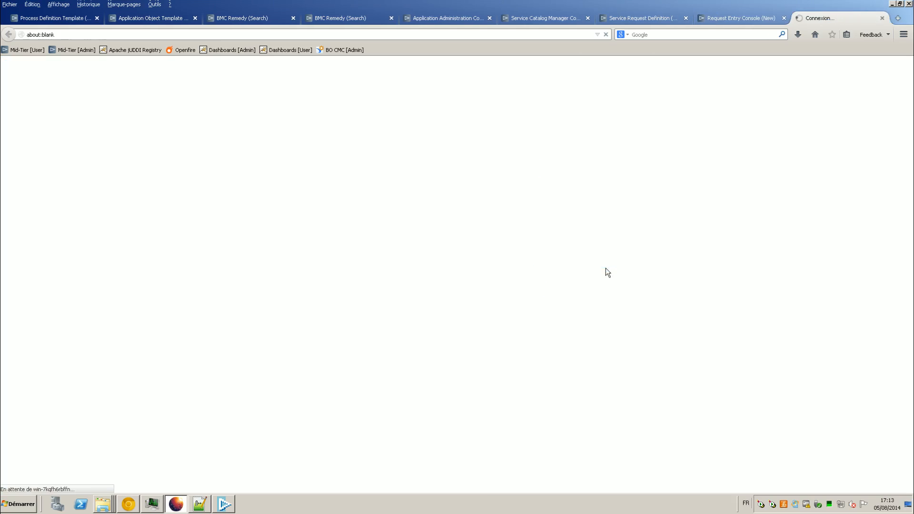
Step: Close Request Details and check the incident's categorization shows Service / Customer Facing / Mass Marketing
{"action": "left_click", "coordinate": [750, 16]}
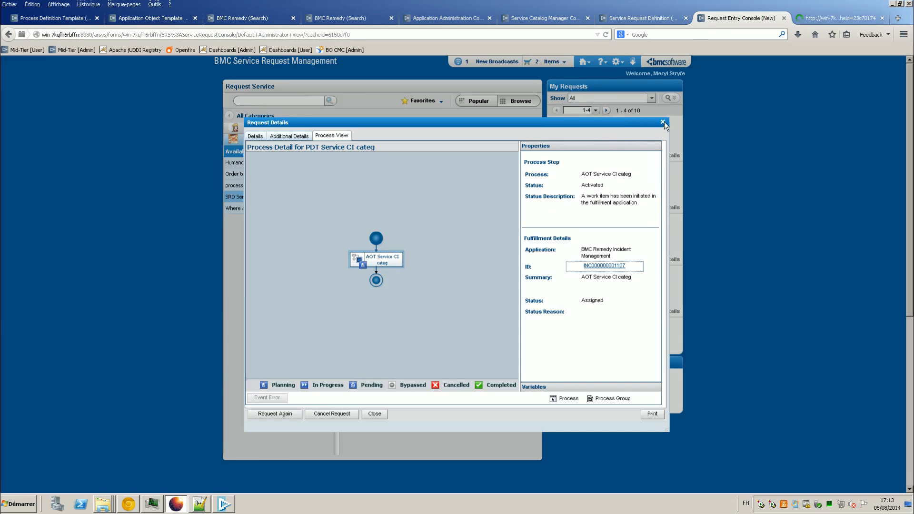
{"action": "left_click", "coordinate": [662, 122]}
{"action": "left_click", "coordinate": [815, 19]}
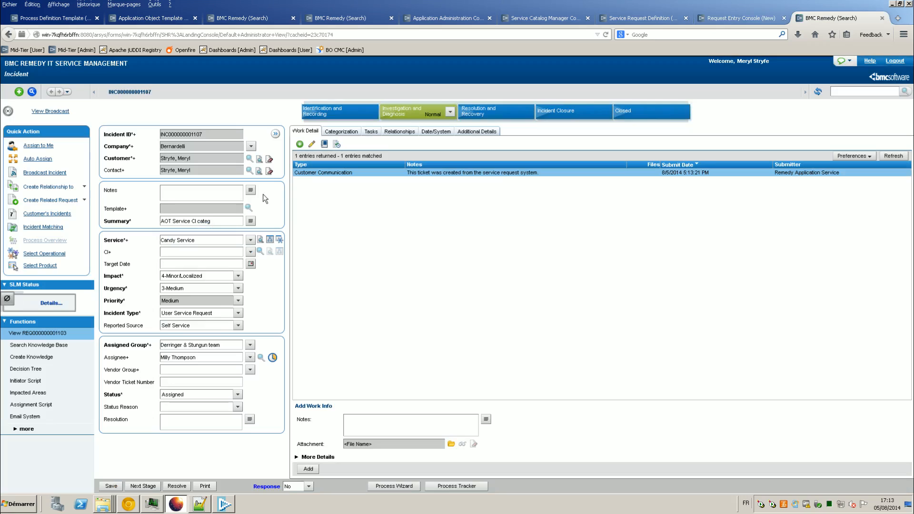
{"action": "left_click", "coordinate": [343, 132]}
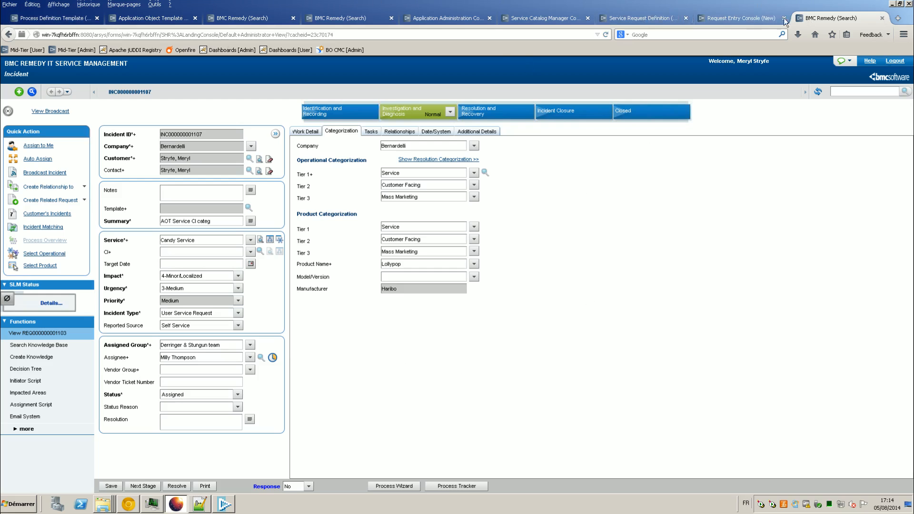
{"action": "left_click", "coordinate": [691, 18]}
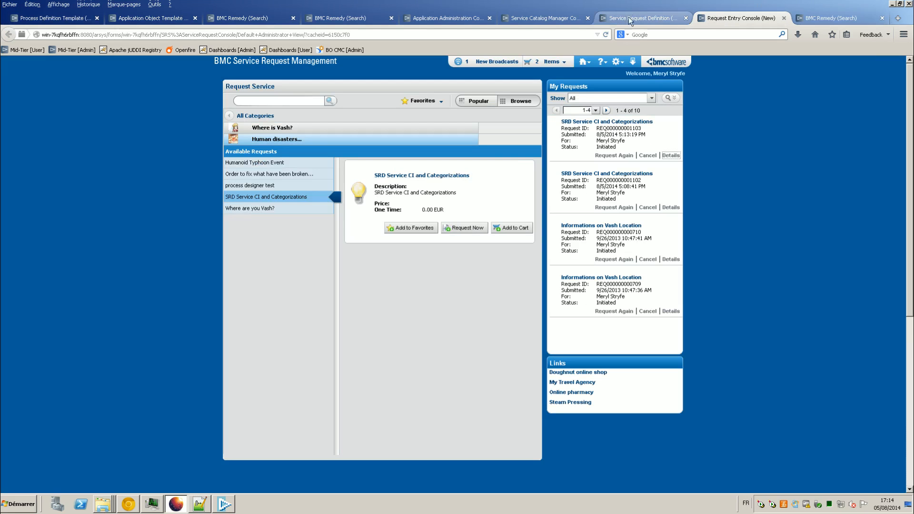
{"action": "left_click", "coordinate": [792, 17]}
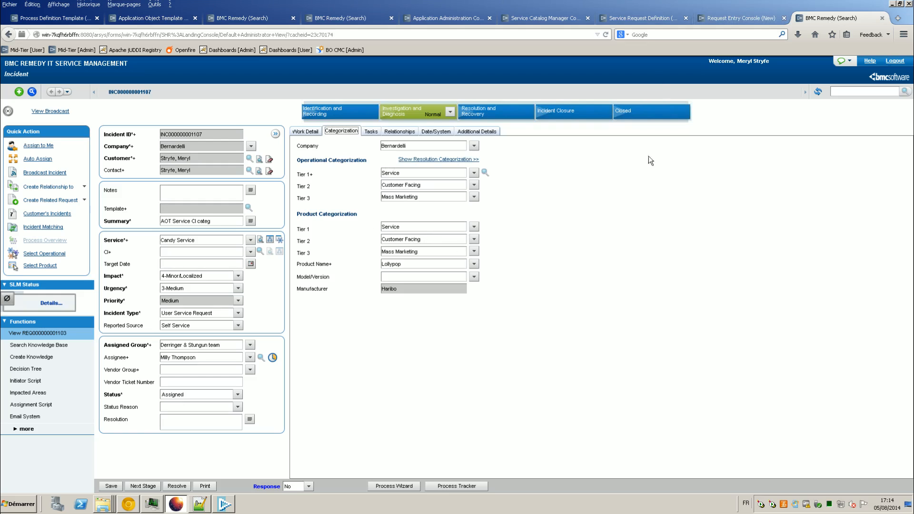
{"action": "left_click", "coordinate": [640, 21]}
{"action": "left_click", "coordinate": [535, 20]}
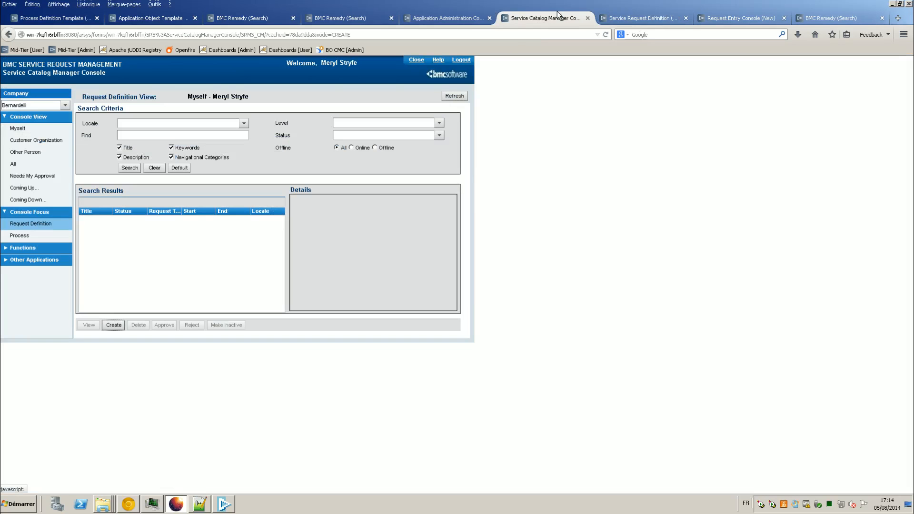
{"action": "left_click", "coordinate": [475, 21]}
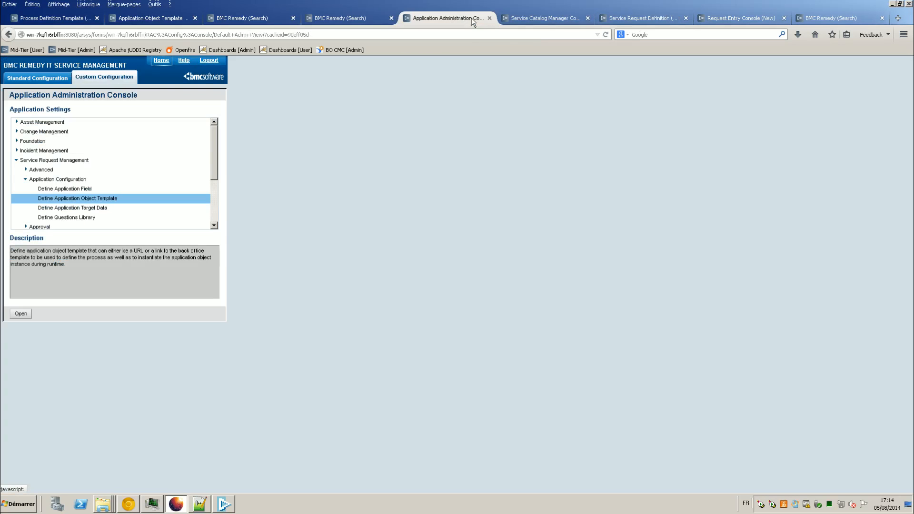
{"action": "left_click", "coordinate": [642, 18]}
{"action": "left_click", "coordinate": [749, 18]}
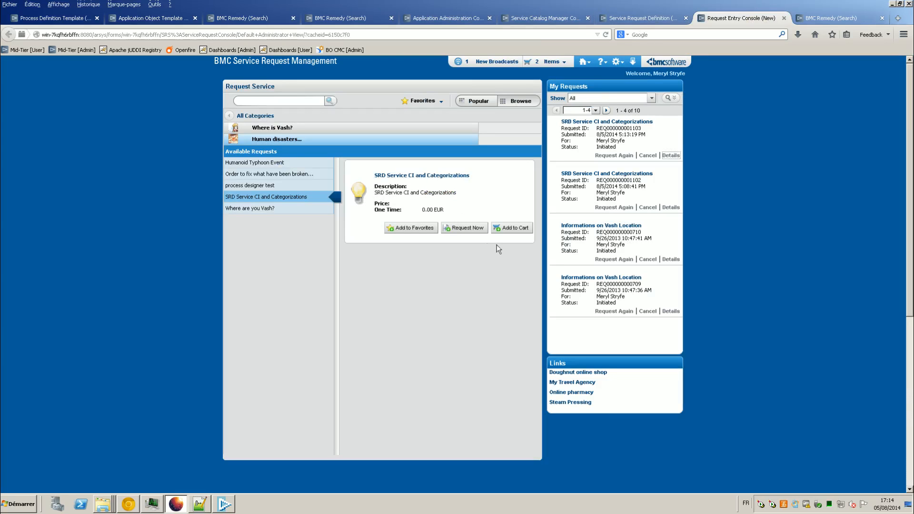
{"action": "left_click", "coordinate": [478, 233]}
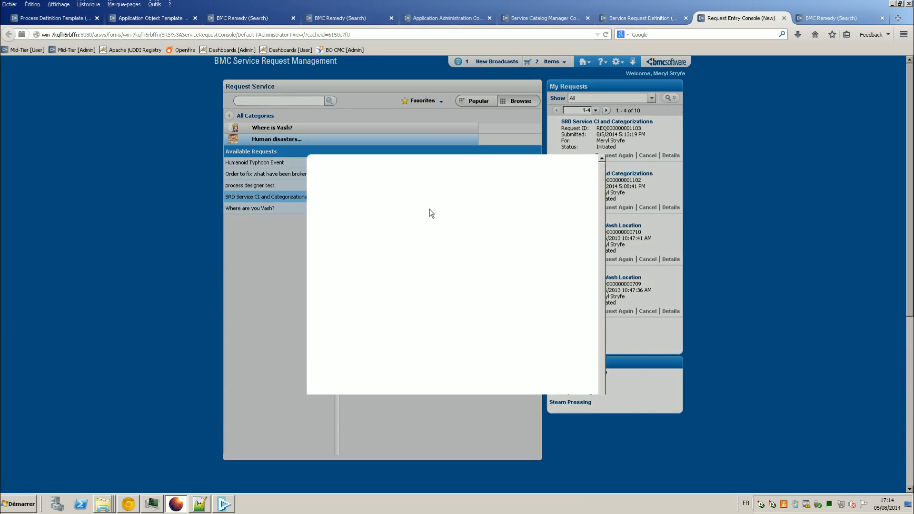
{"action": "left_click", "coordinate": [436, 205]}
{"action": "left_click", "coordinate": [427, 227]}
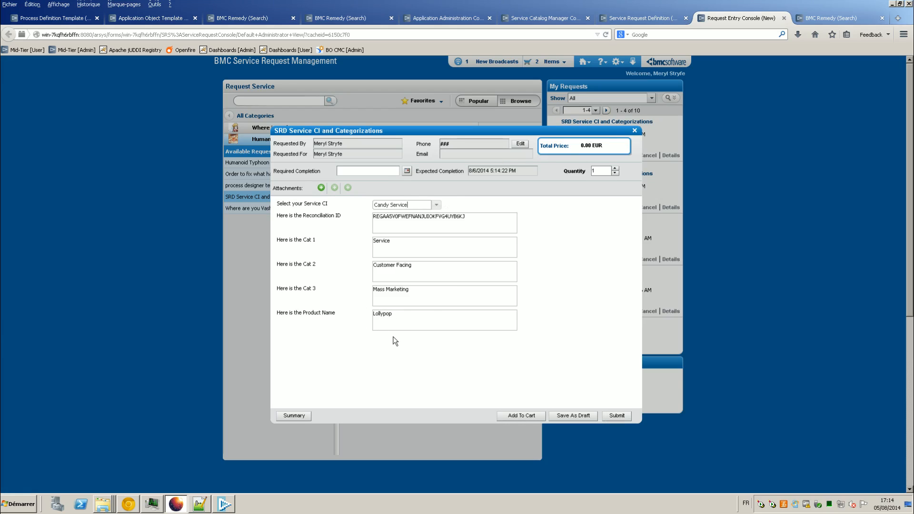
{"action": "left_click", "coordinate": [634, 130]}
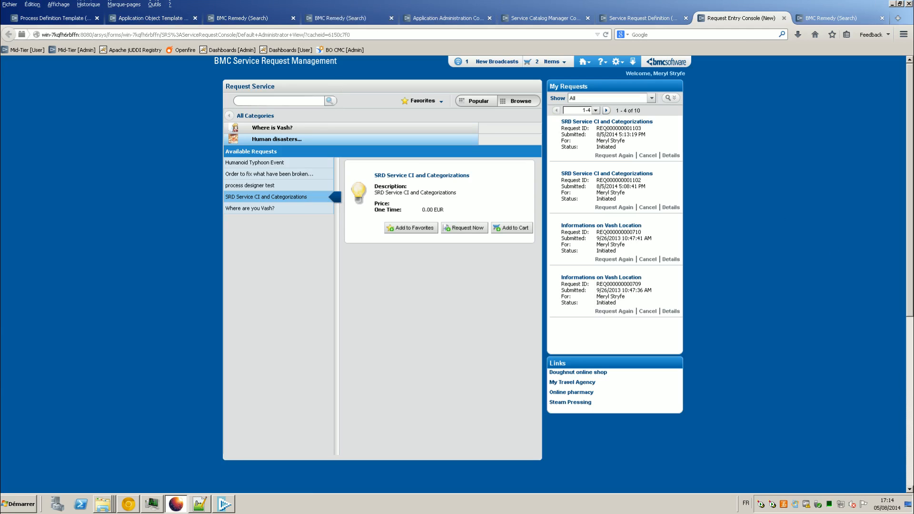
{"action": "key", "text": "alt"}
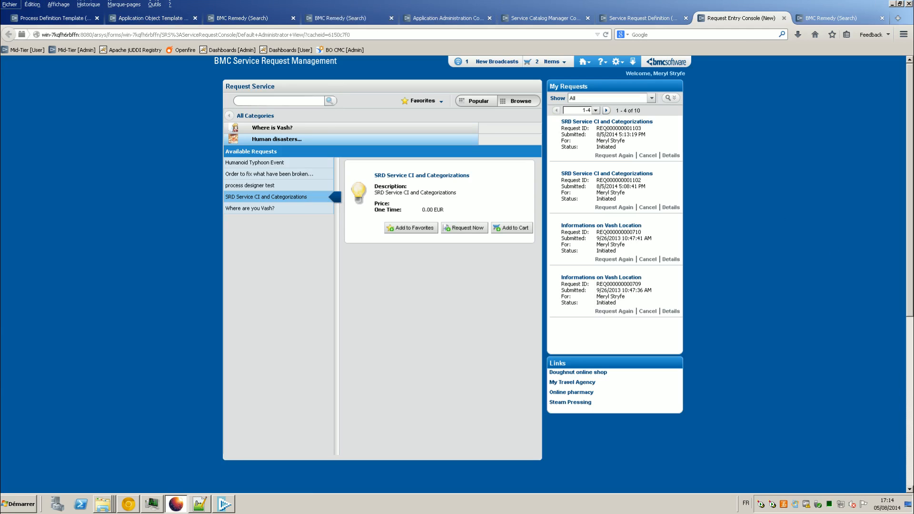